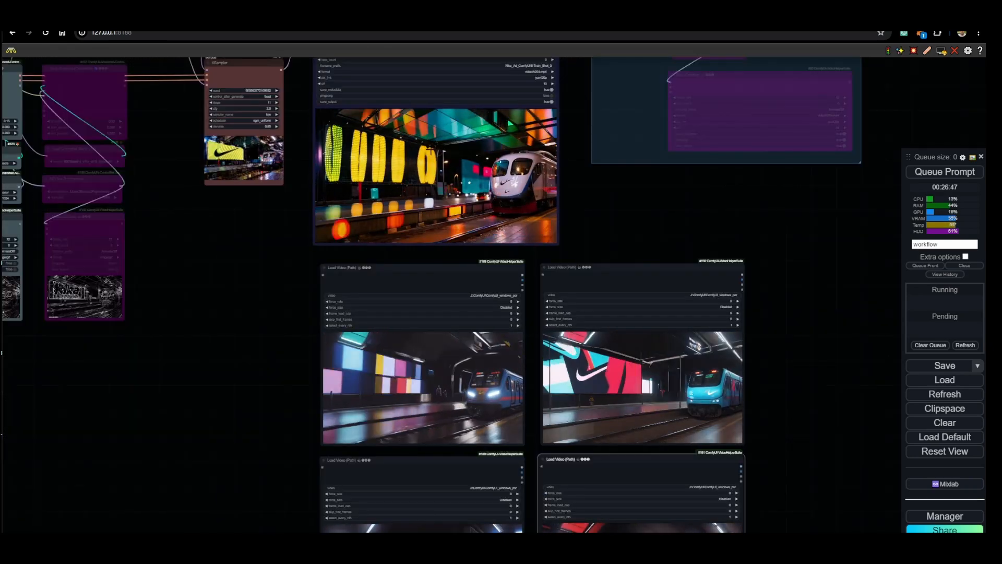
- Examine the generated train-station video in Video Combine and the loaded comparison videos in the Load Video (Path) nodes
scroll(429, 149, up, 5)
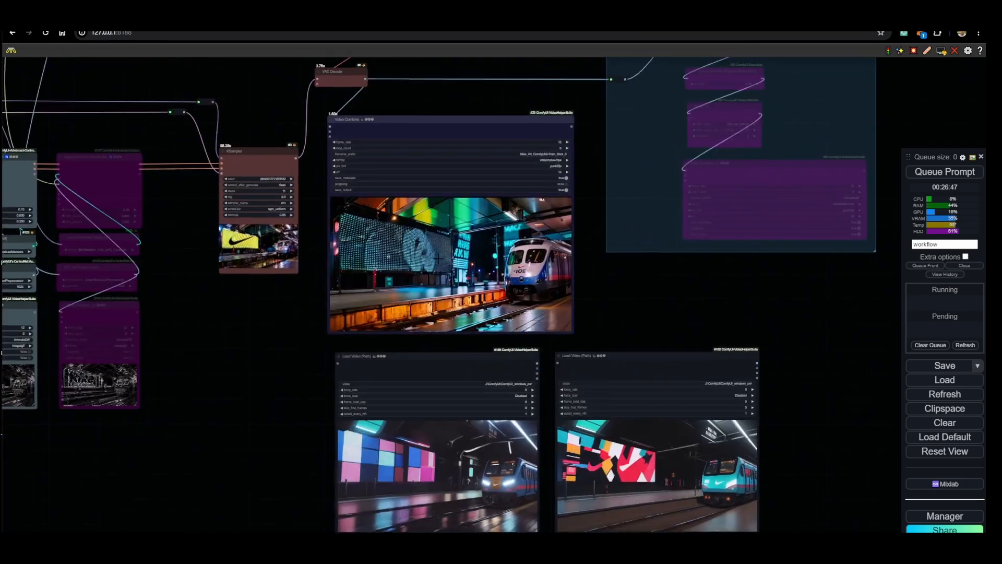
scroll(486, 281, down, 3)
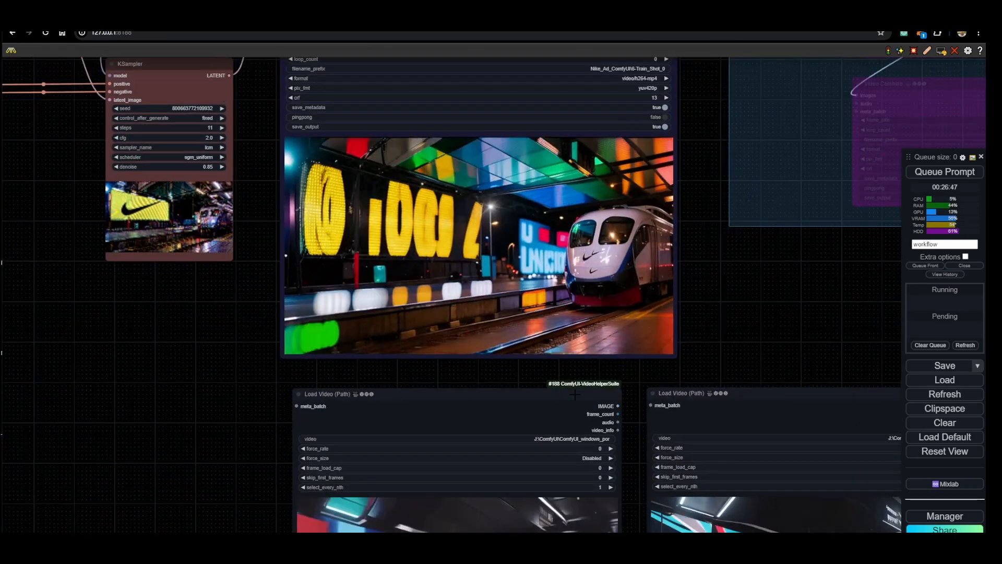
drag(491, 373, 439, 68)
drag(412, 373, 506, 206)
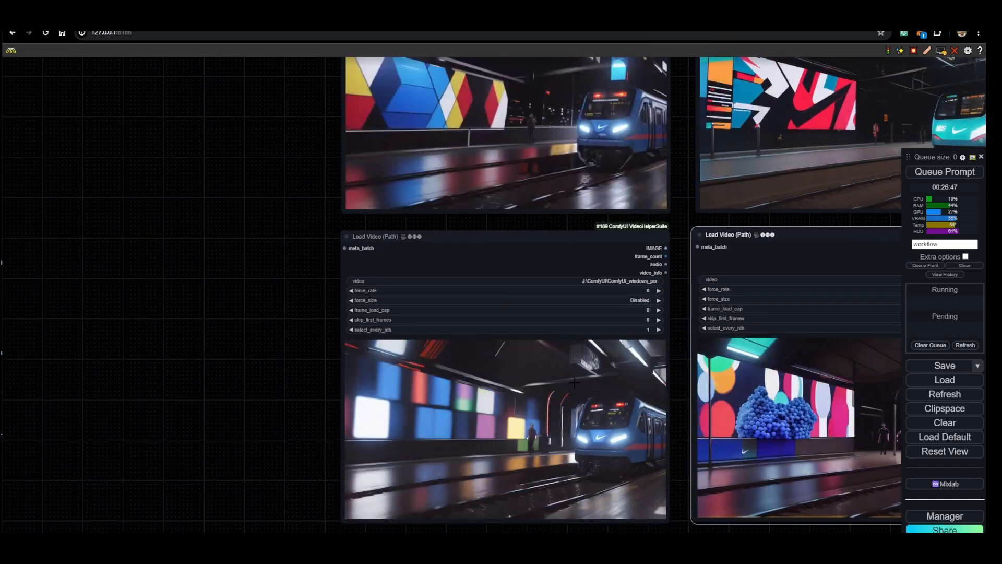
drag(522, 169, 401, 202)
scroll(402, 202, down, 6)
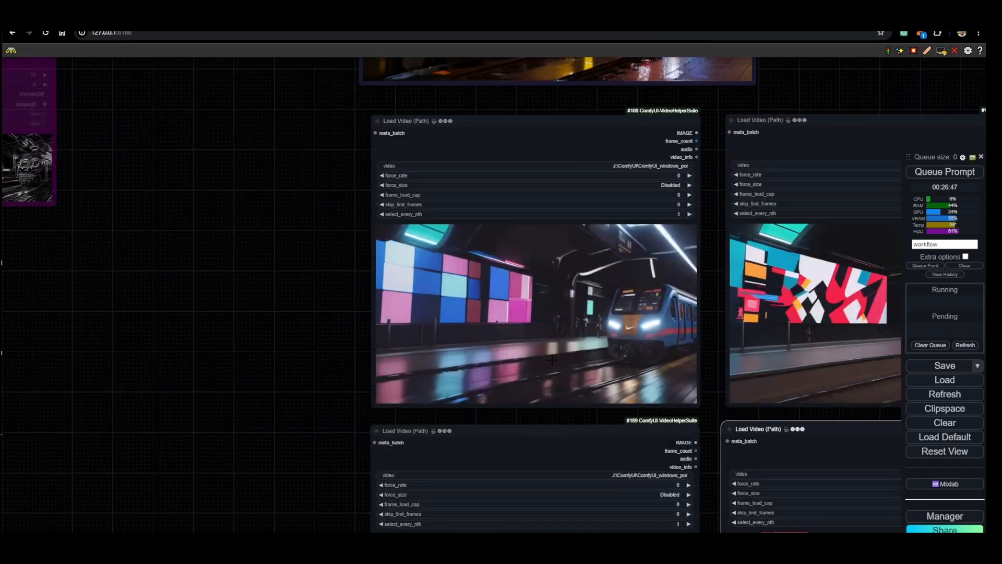
scroll(532, 389, up, 2)
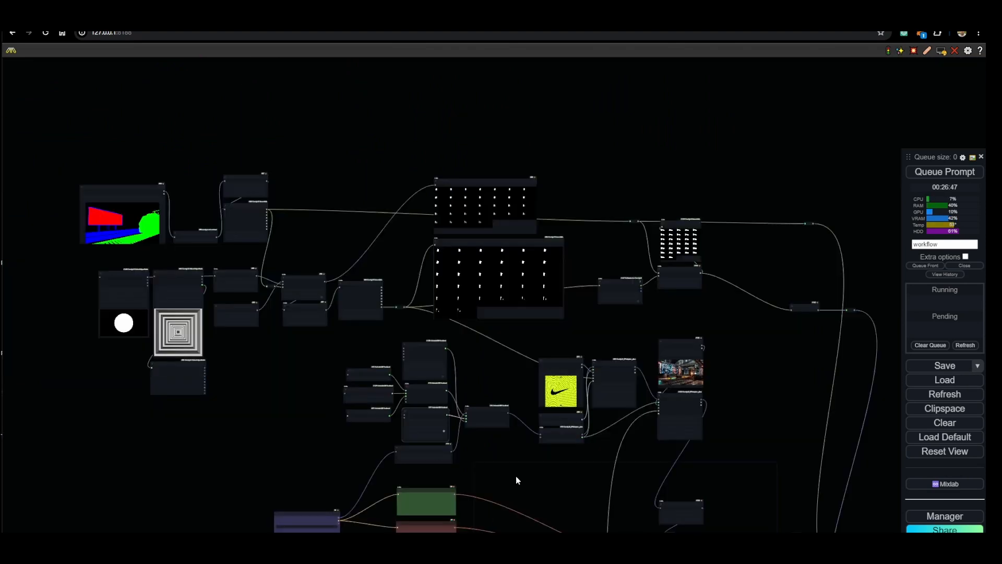
- Look over the workflow's overall node layout, including the mask, AnimateDiff, IPAdapter, prompt and ControlNet sections
drag(392, 448, 410, 326)
scroll(371, 417, up, 5)
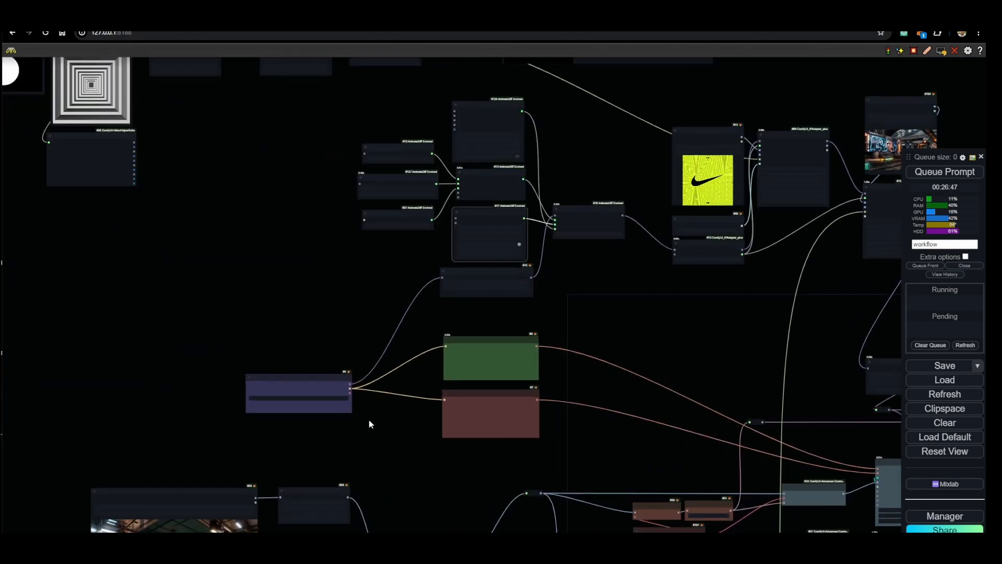
drag(328, 474, 396, 299)
scroll(355, 355, up, 5)
scroll(342, 397, down, 3)
scroll(349, 397, down, 3)
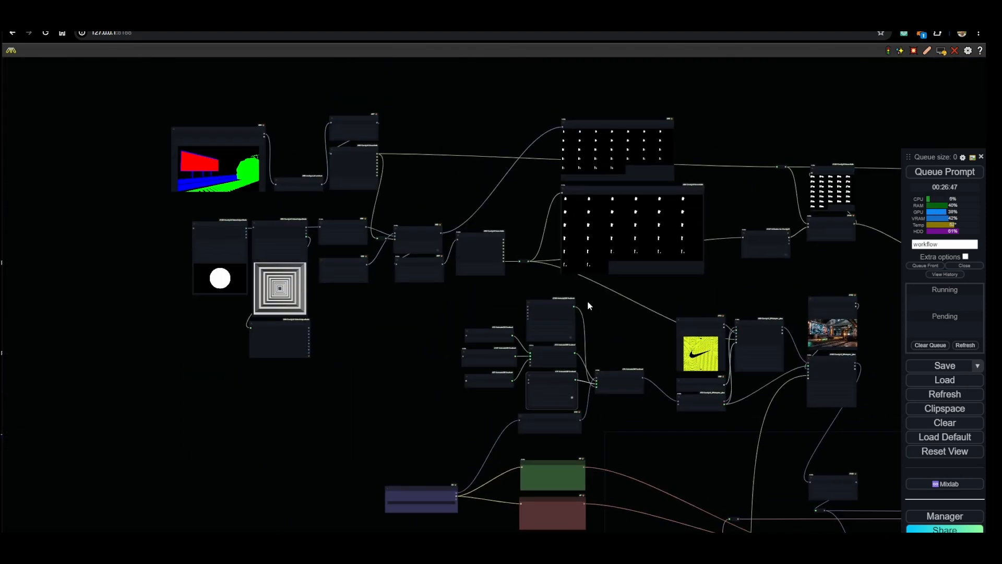
drag(437, 299, 327, 302)
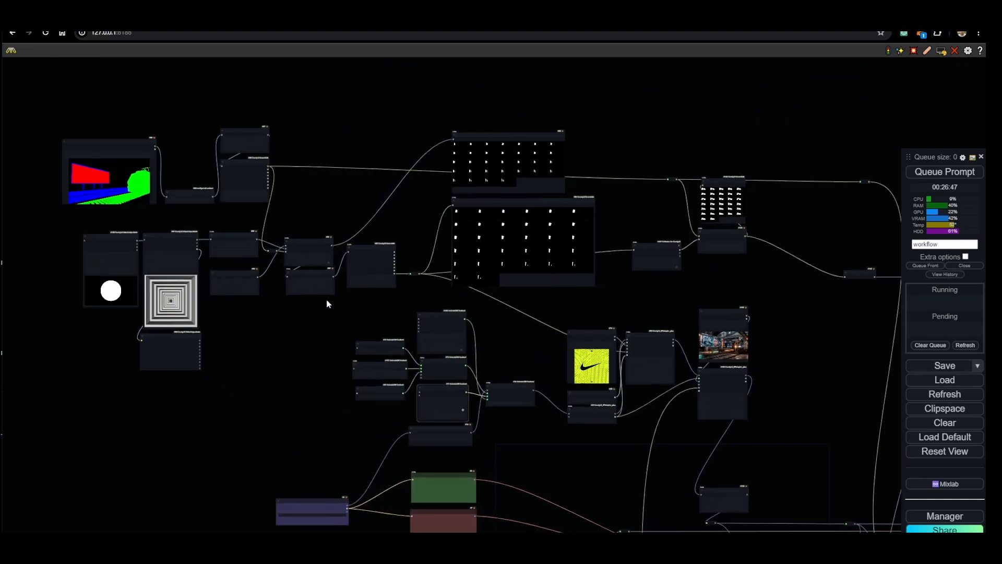
scroll(334, 308, up, 5)
scroll(550, 279, down, 4)
drag(436, 489, 392, 247)
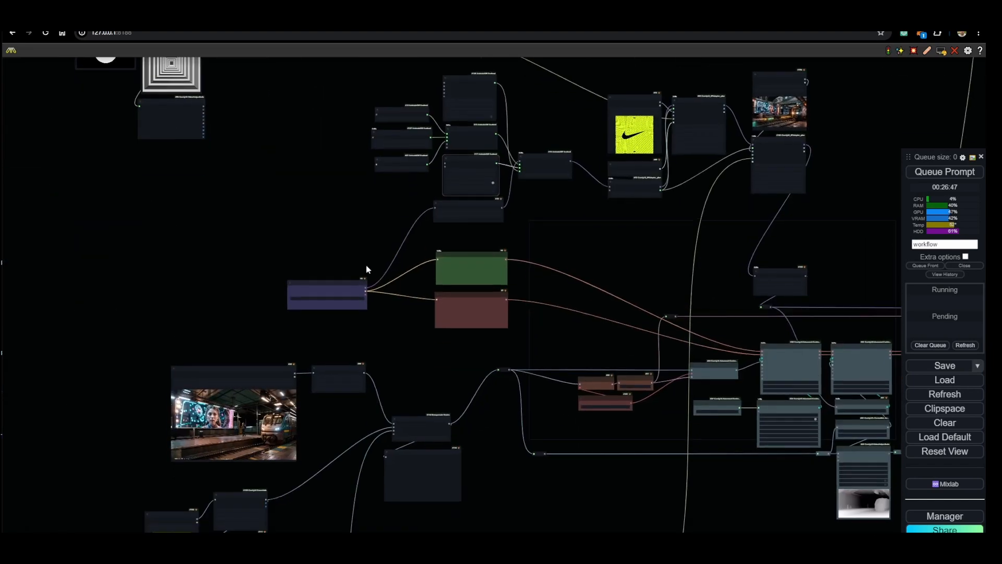
- Examine the Load Image node holding the train station picture and its connected Upscale Image node
scroll(303, 467, up, 5)
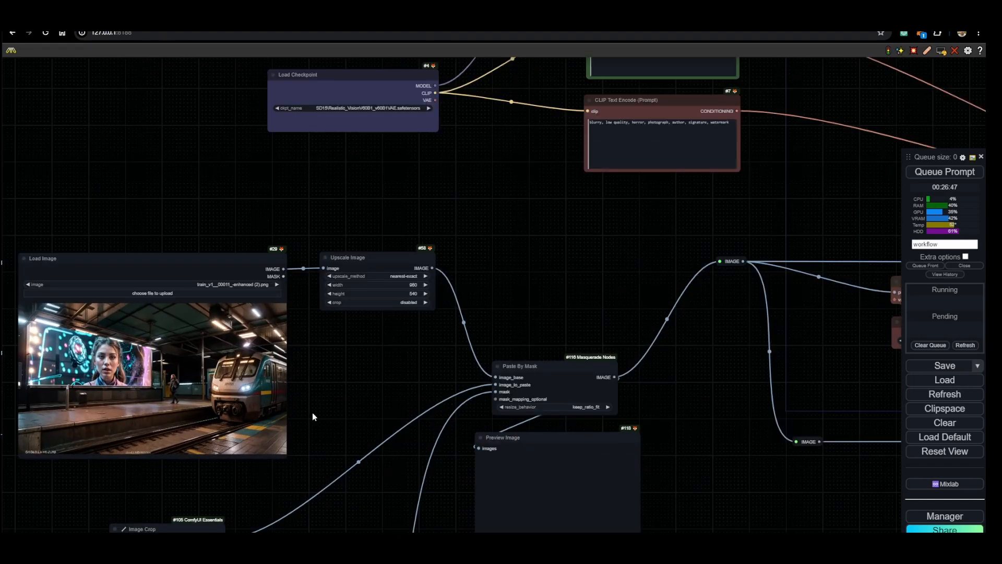
drag(312, 412, 442, 416)
scroll(443, 412, down, 3)
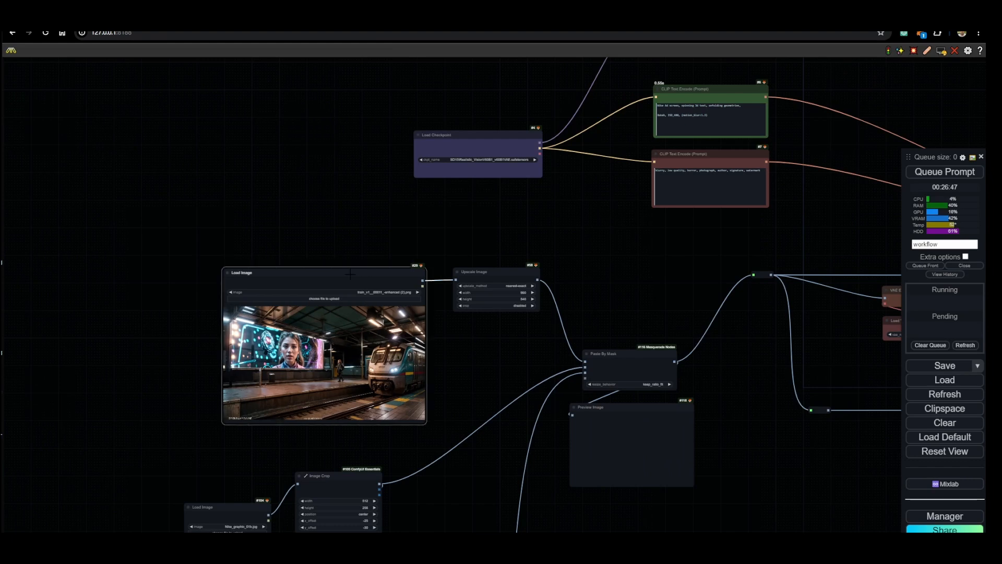
scroll(429, 337, up, 5)
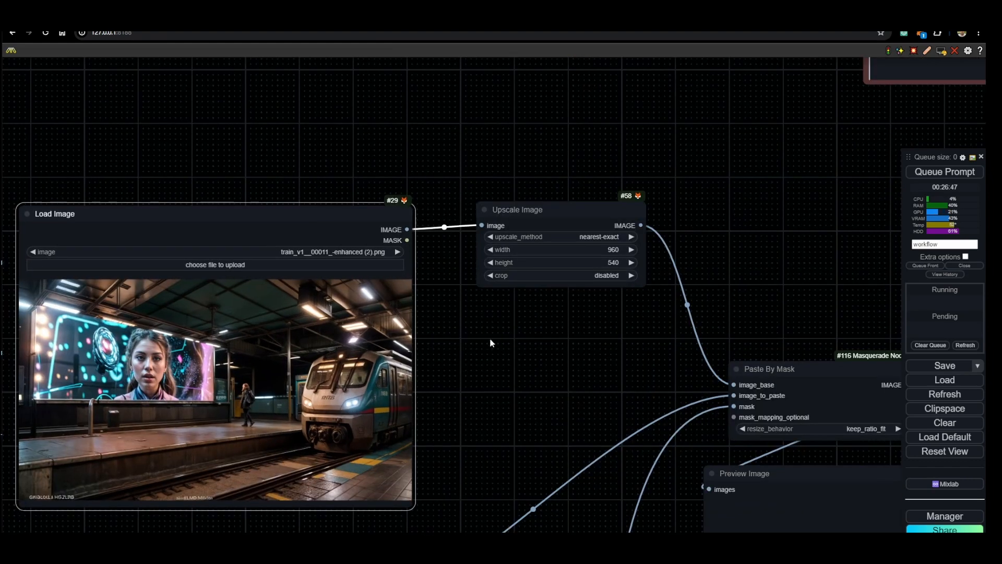
drag(445, 305, 545, 257)
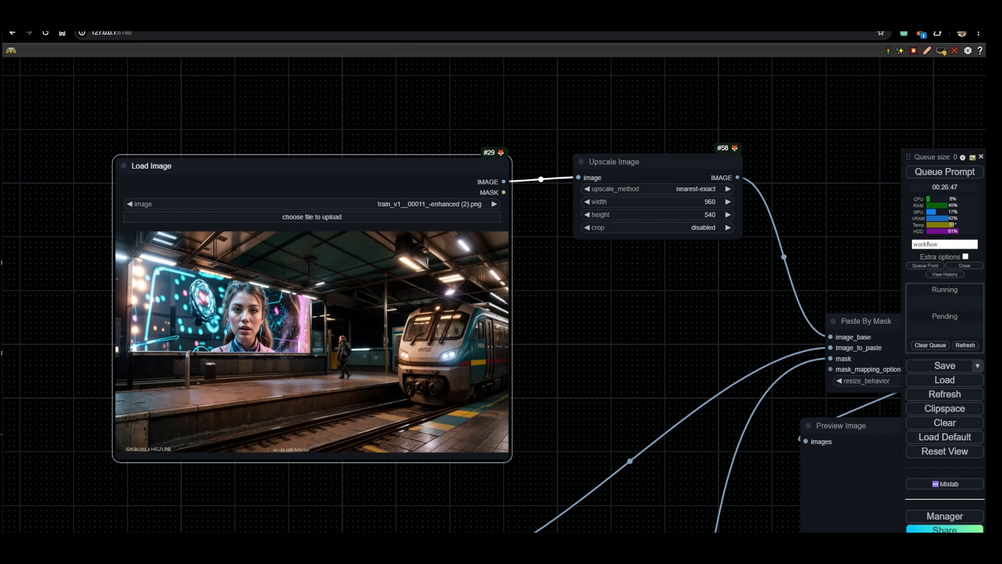
- Open Pdplayer 64 and load the Mask render pass from the file browser into it
key(super)
text(pd)
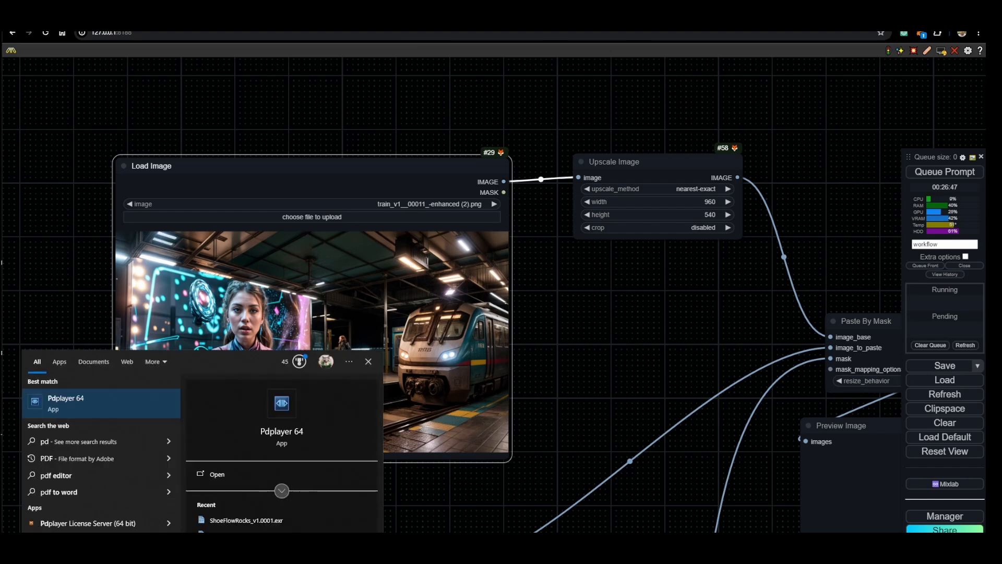
click(128, 396)
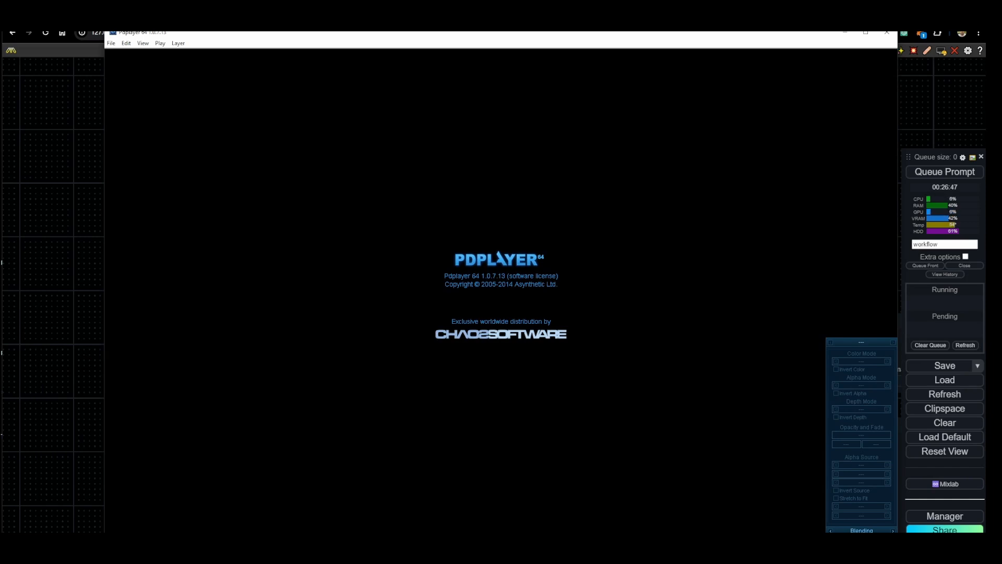
key(alt+Tab)
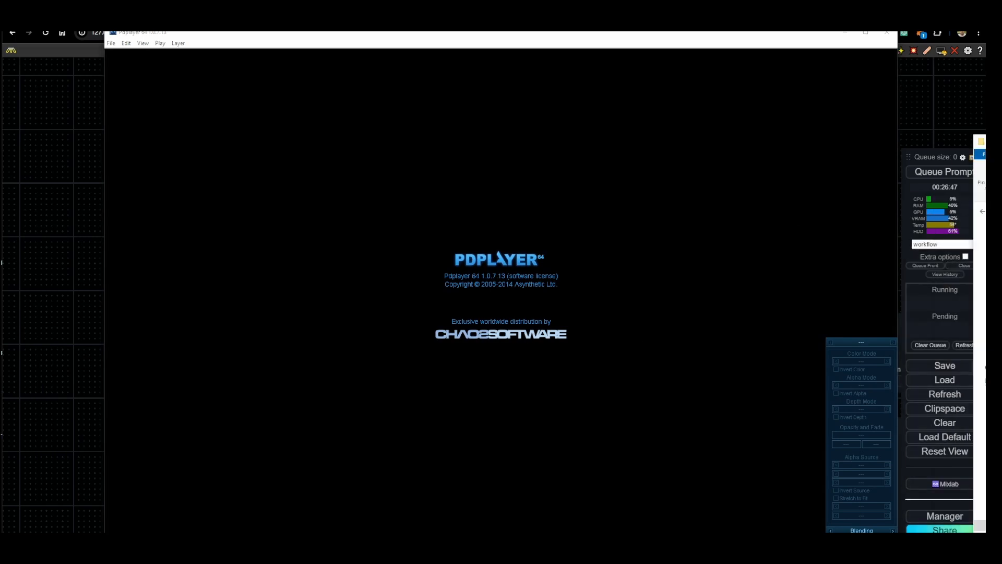
drag(986, 292, 486, 306)
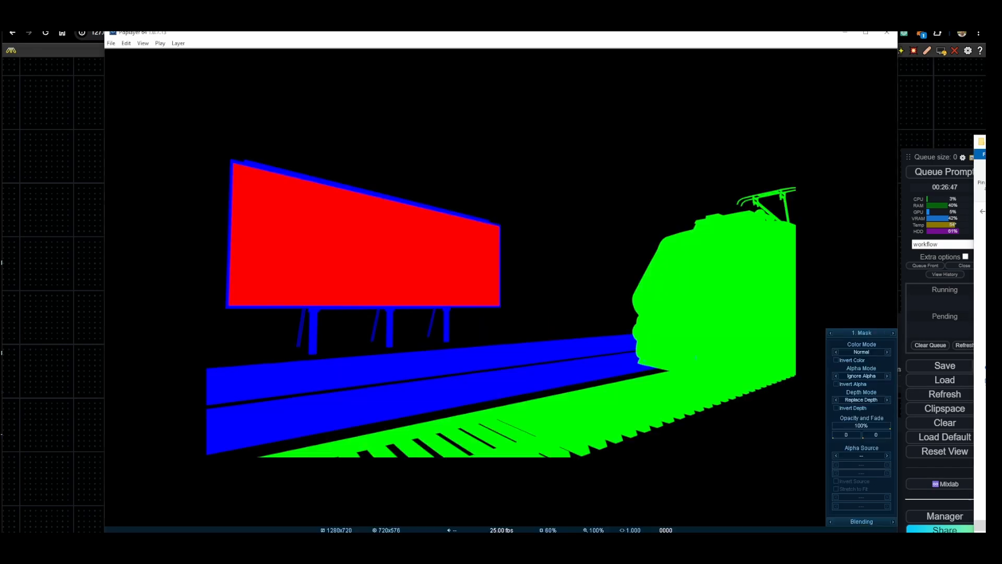
- View the BTY and Depth render passes of the train scene in Pdplayer, then close the player
click(986, 141)
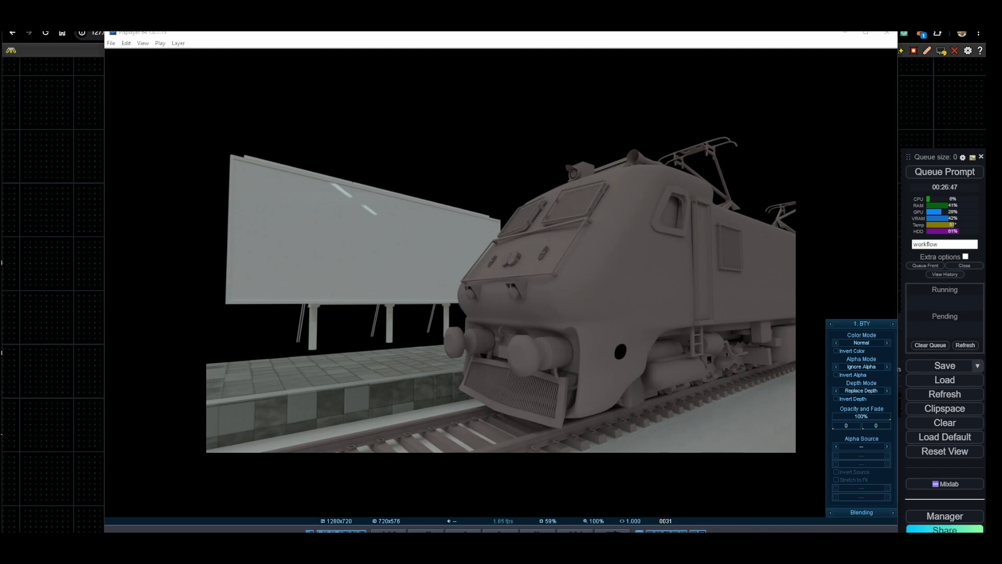
drag(539, 282, 539, 286)
key(space)
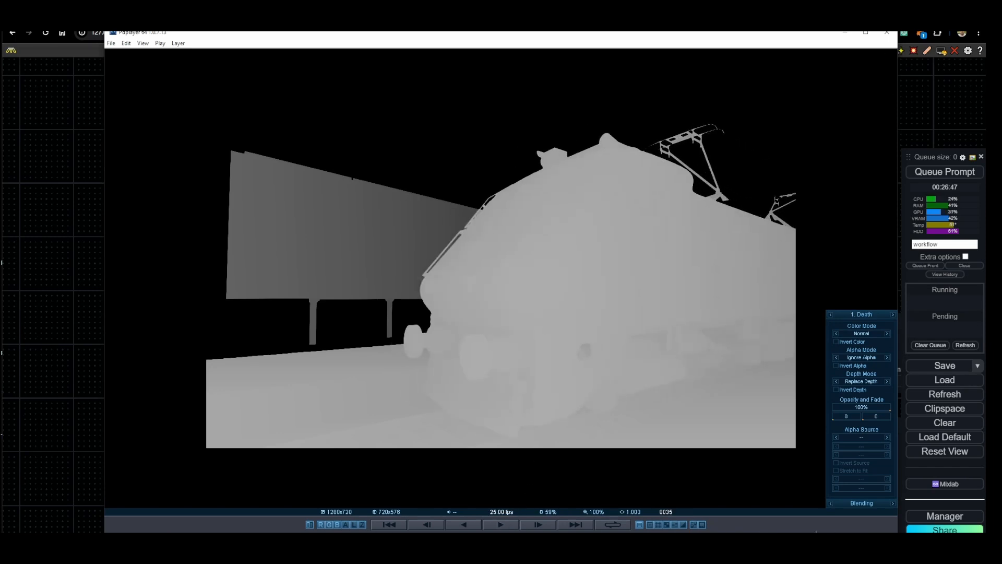
click(886, 34)
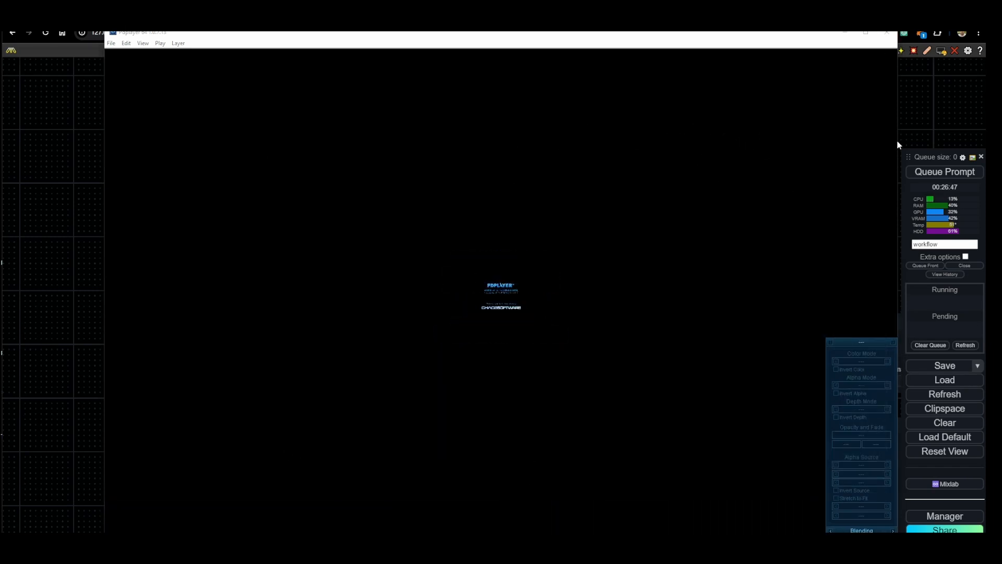
click(886, 35)
- Bypass the group of nodes below the train image that supply the graphic and mask to Paste By Mask
scroll(548, 387, up, 2)
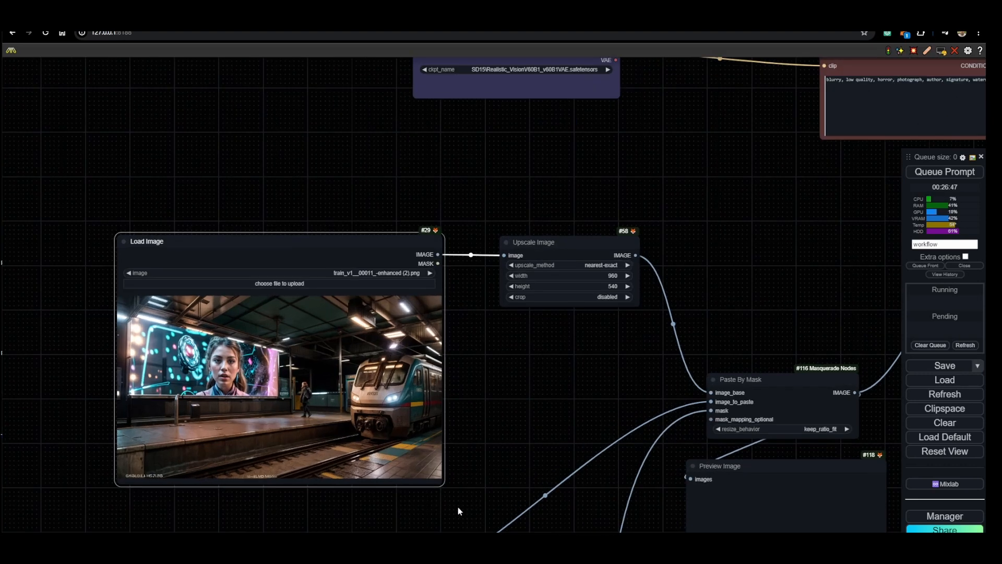
scroll(375, 407, down, 5)
drag(388, 512, 398, 298)
scroll(398, 299, down, 3)
drag(412, 397, 407, 358)
scroll(407, 359, up, 4)
drag(93, 206, 488, 535)
key(ctrl+b)
- Bypass the Paste By Mask node and its Preview Image node
drag(694, 230, 565, 399)
scroll(565, 399, up, 4)
click(490, 278)
key(ctrl+b)
click(504, 190)
key(ctrl+b)
- Connect the Upscale Image node's IMAGE output directly to the IMAGE reroute that feeds VAE Encode
drag(492, 92, 392, 385)
drag(305, 342, 652, 342)
click(251, 337)
drag(430, 403, 498, 399)
drag(281, 453, 476, 408)
drag(869, 364, 385, 380)
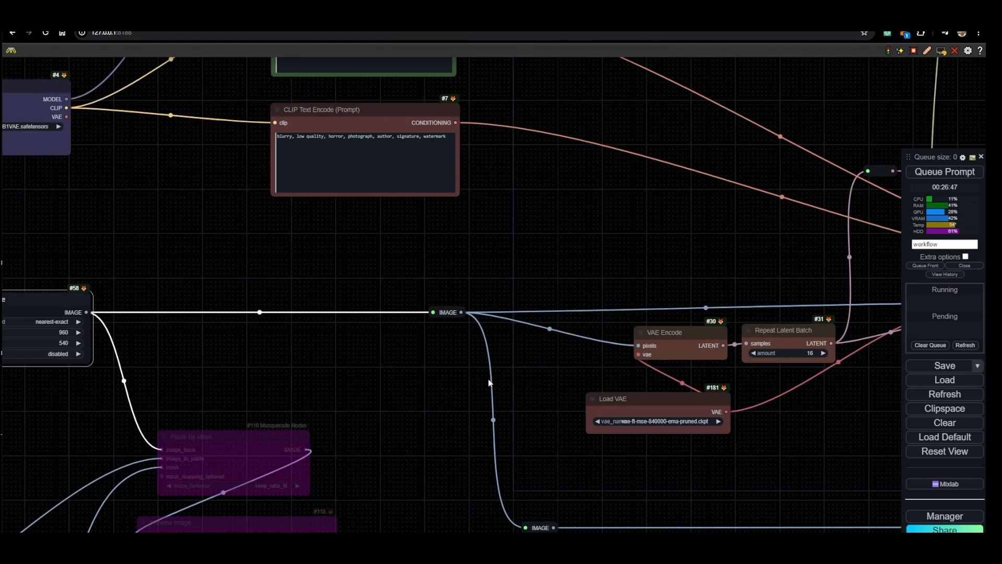
- Examine the VAE Encode, Load VAE and Repeat Latent Batch nodes and their links into RGB SparseCtrl
drag(668, 377, 384, 376)
scroll(384, 376, up, 4)
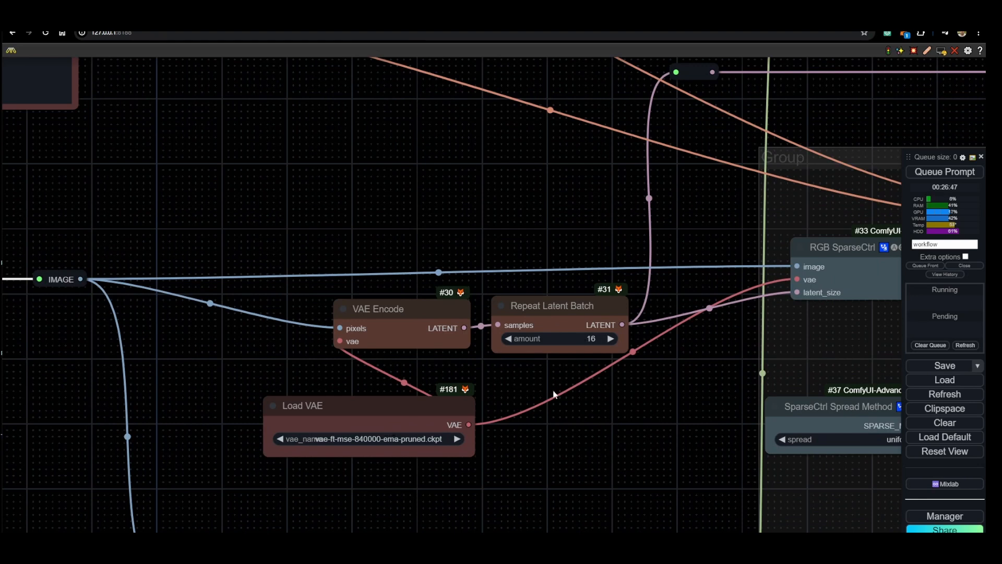
scroll(521, 448, down, 1)
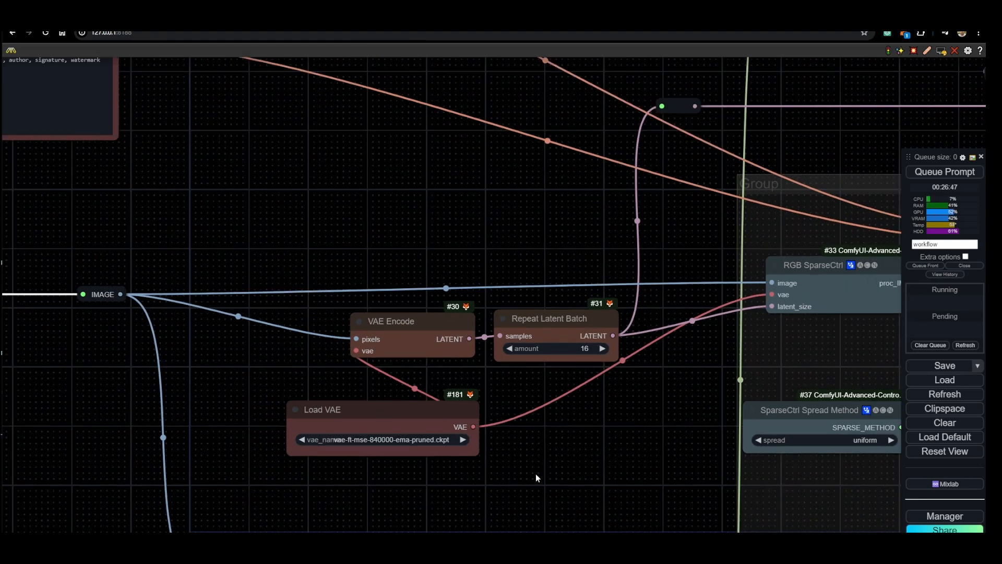
drag(596, 416, 144, 381)
scroll(415, 487, down, 3)
scroll(455, 488, up, 3)
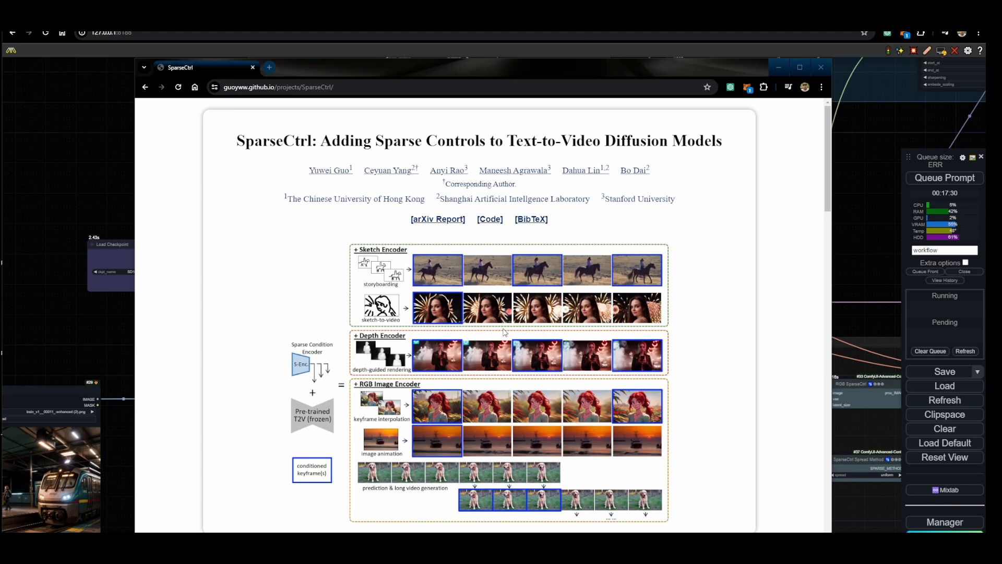
- Browse the SparseCtrl project page and review its encoder examples and overview video
scroll(504, 331, down, 1)
scroll(505, 381, down, 12)
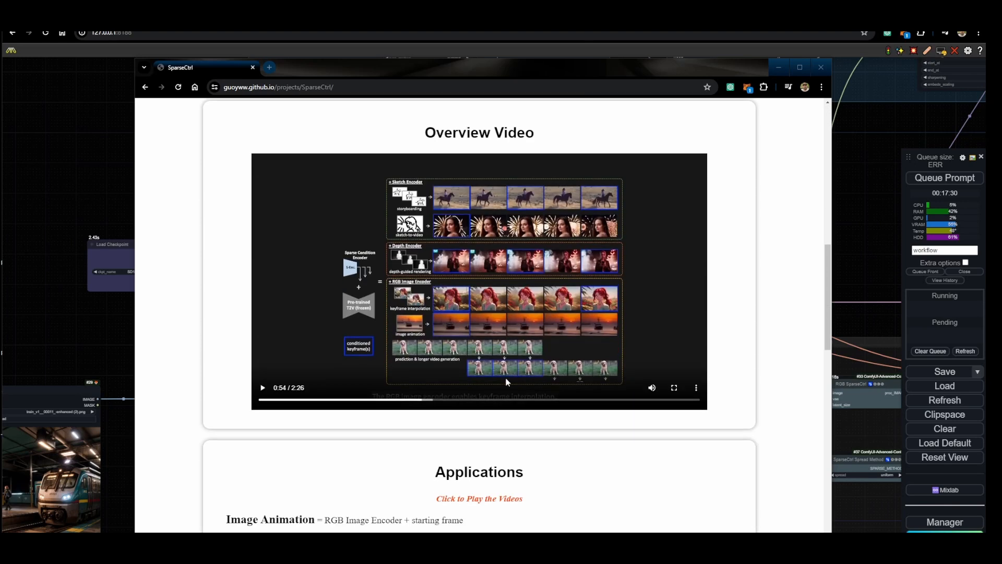
scroll(506, 382, down, 13)
scroll(506, 380, down, 8)
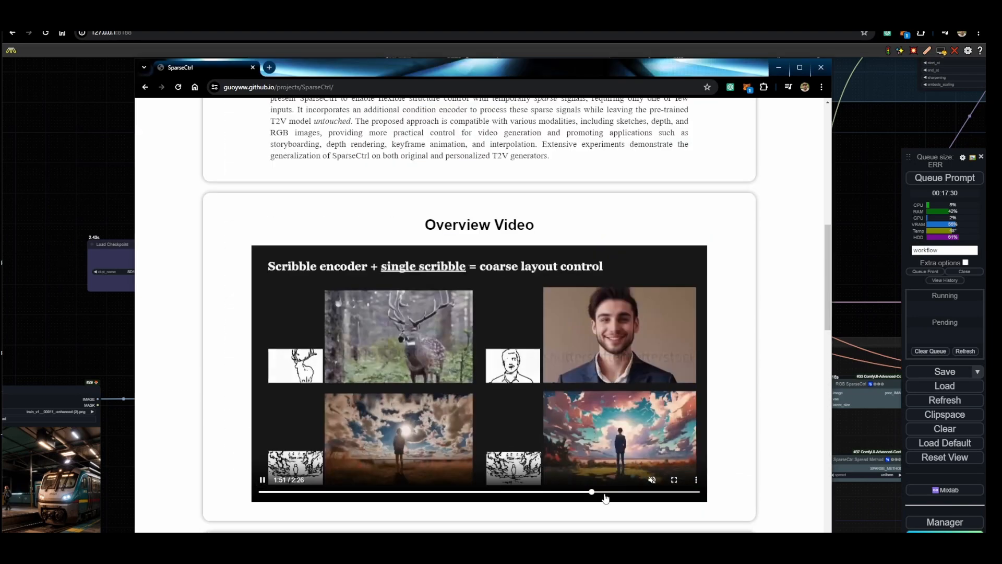
click(262, 479)
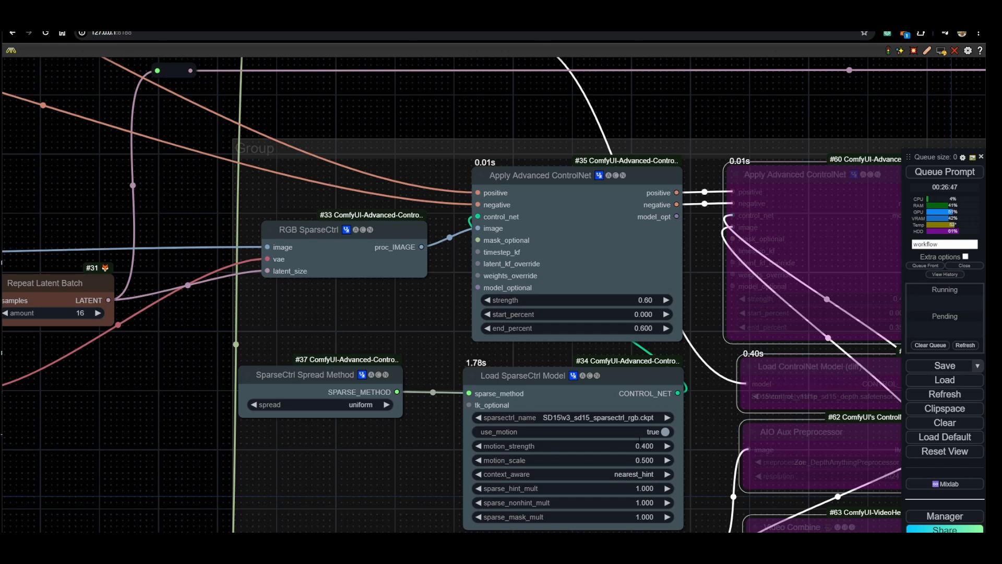
- Review the checkpoints available for sparsectrl_name in the Load SparseCtrl Model node without changing the selection
scroll(650, 431, up, 3)
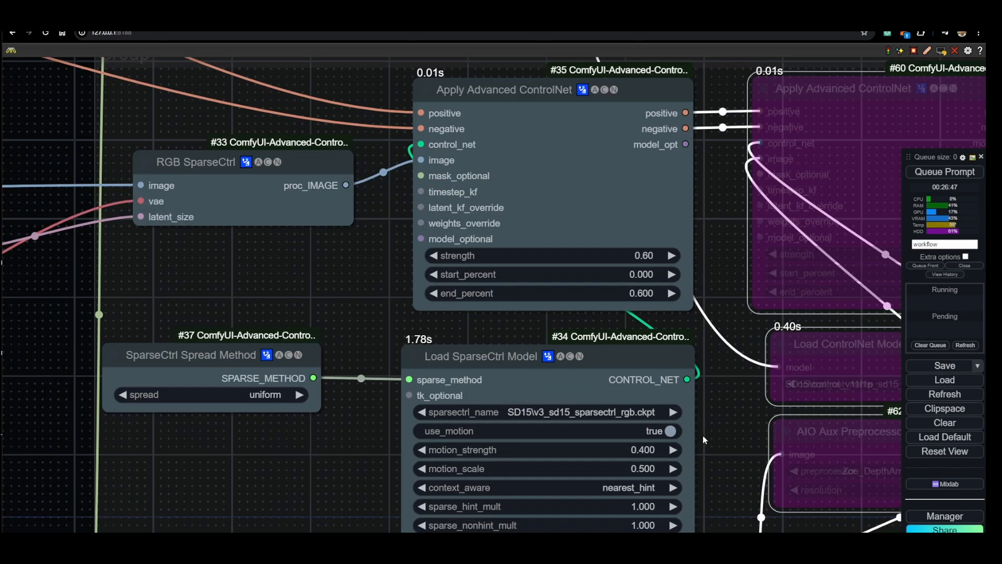
drag(704, 440, 628, 410)
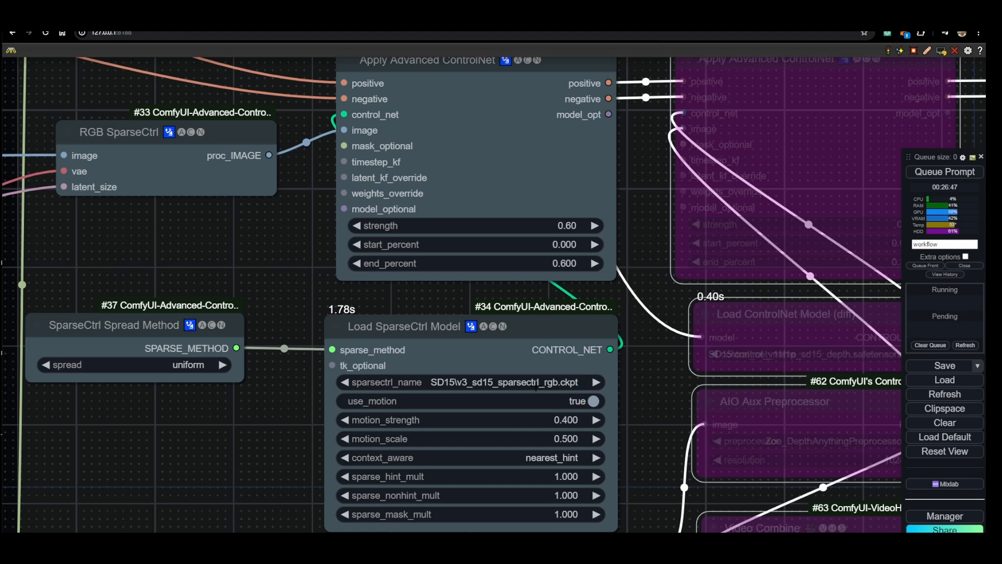
click(532, 388)
scroll(532, 389, down, 1)
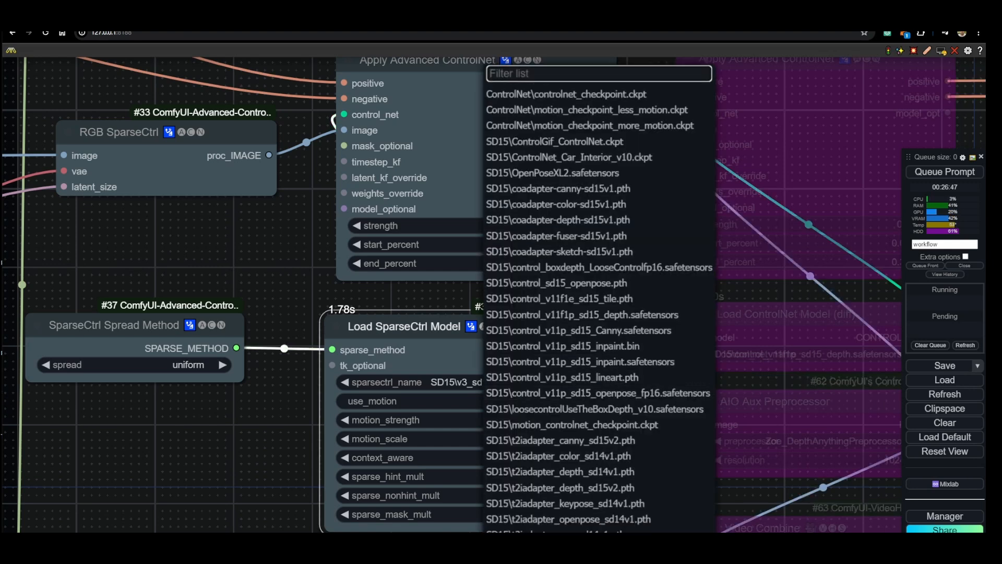
click(256, 432)
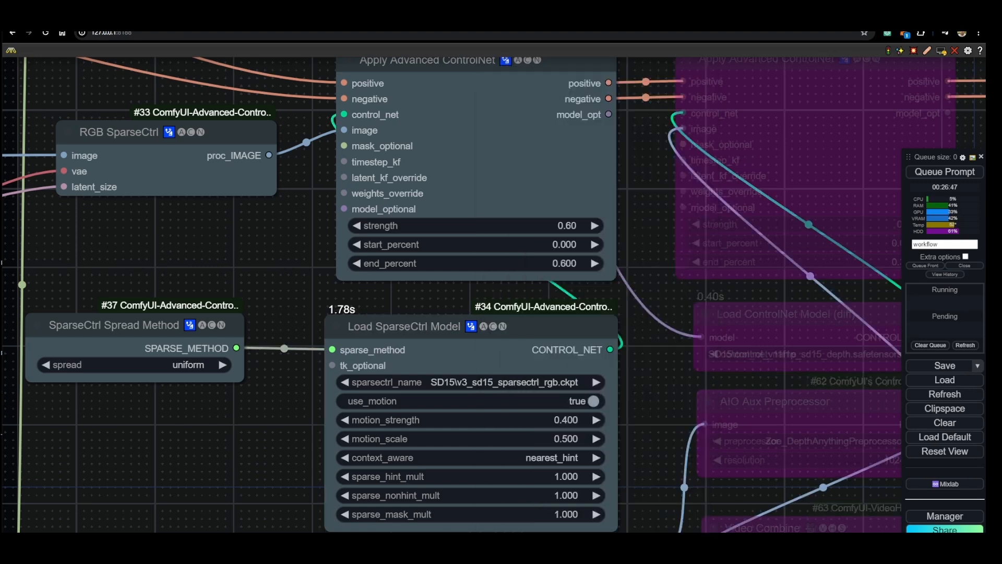
click(515, 383)
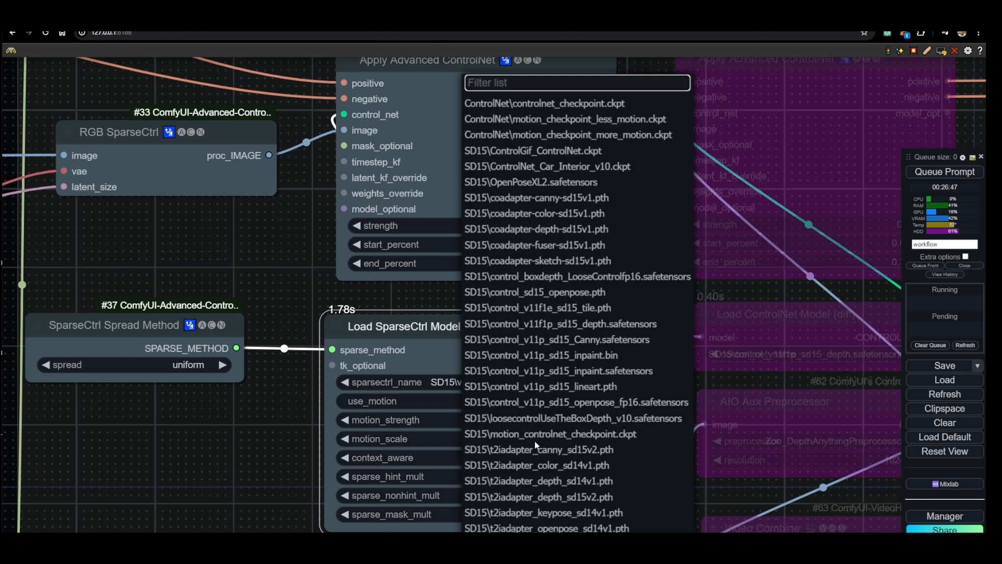
scroll(254, 454, down, 3)
scroll(253, 454, up, 1)
drag(281, 460, 333, 479)
- Examine the ControlNet group and the settings of its Apply Advanced ControlNet and SparseCtrl nodes
drag(632, 321, 416, 321)
scroll(634, 344, down, 7)
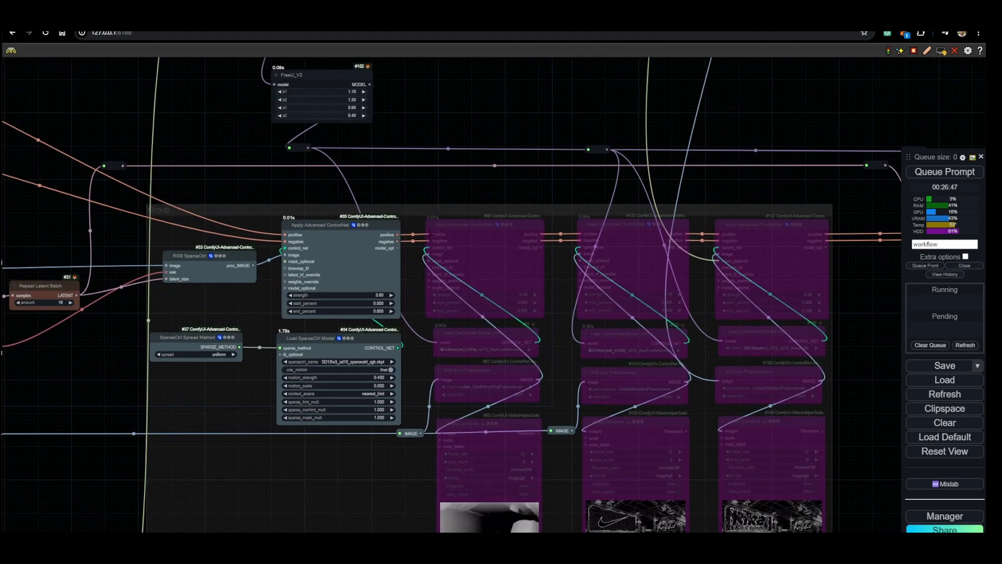
drag(239, 387, 464, 429)
scroll(463, 428, up, 7)
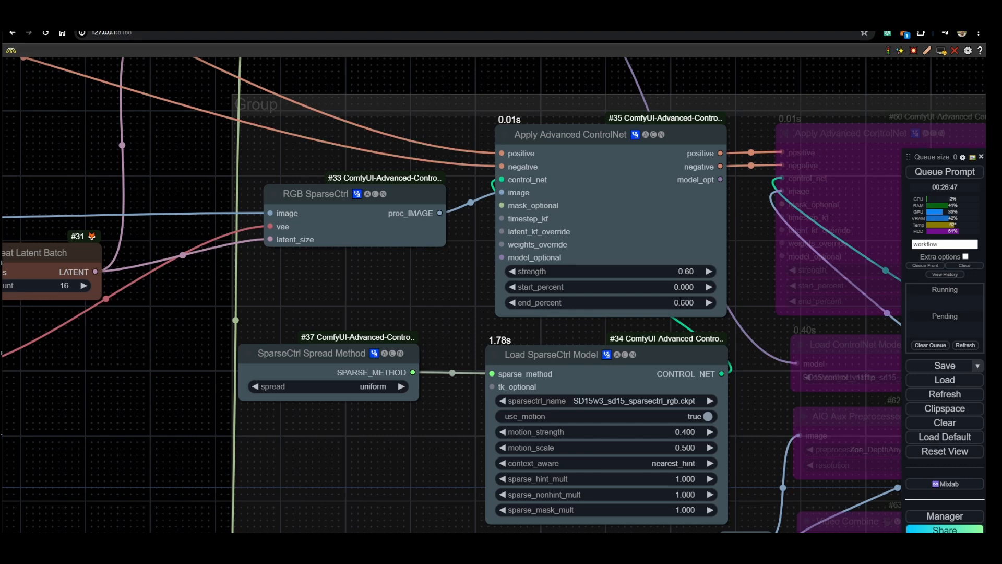
- Bypass the whole IPAdapter group, including its Nike graphic and train-station image loaders
scroll(744, 214, down, 3)
drag(743, 214, 618, 309)
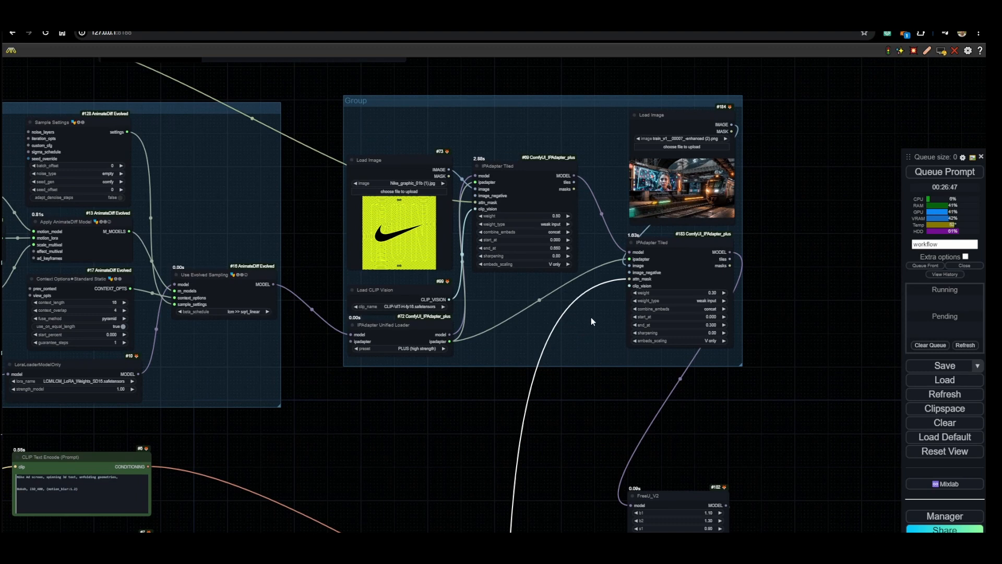
right_click(591, 315)
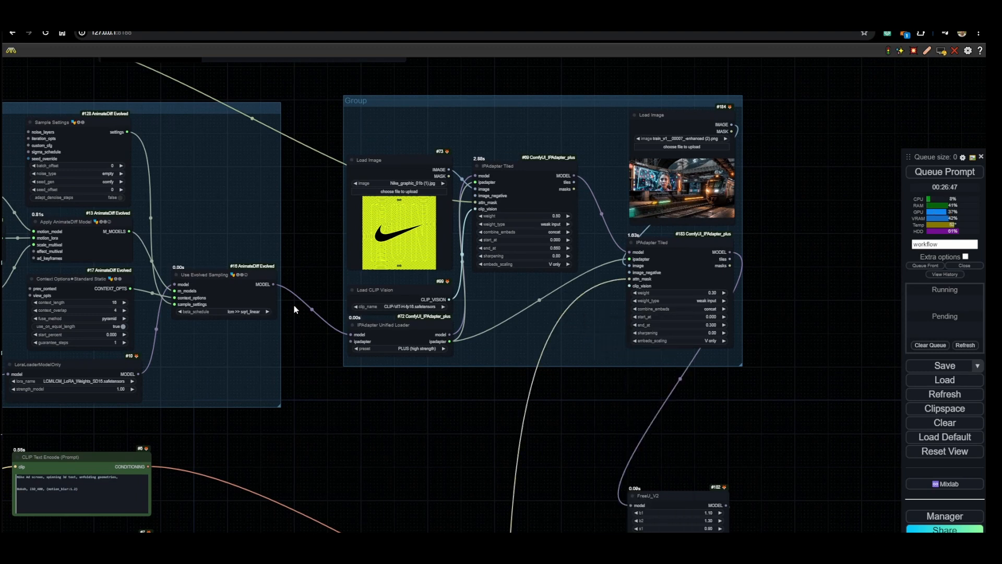
drag(331, 112, 776, 387)
key(ctrl+b)
- Queue the workflow to render the video with only the SparseCtrl ControlNet active
scroll(735, 449, down, 5)
drag(485, 449, 467, 228)
scroll(530, 523, down, 4)
drag(584, 416, 294, 416)
drag(784, 353, 637, 340)
scroll(636, 340, up, 13)
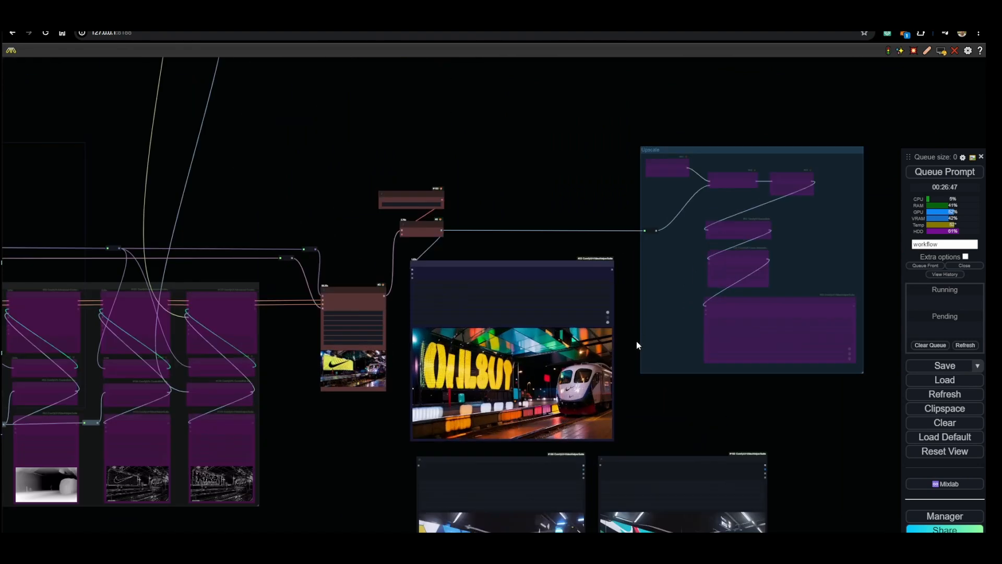
scroll(666, 462, down, 4)
click(621, 368)
click(621, 351)
click(945, 172)
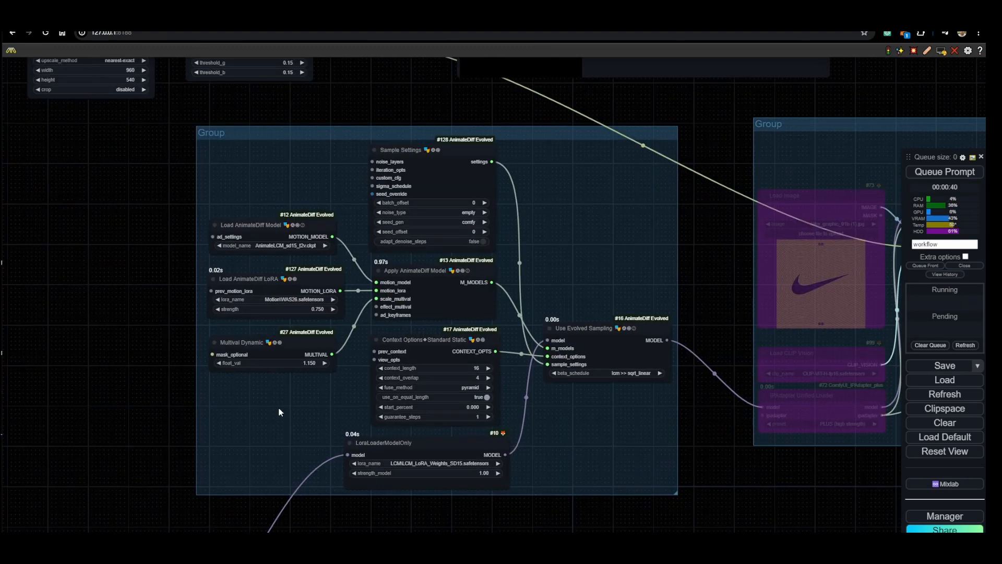
- Examine the AnimateDiff group's motion model, motion LoRA, Multival, Context Options and Use Evolved Sampling nodes
drag(274, 399, 284, 409)
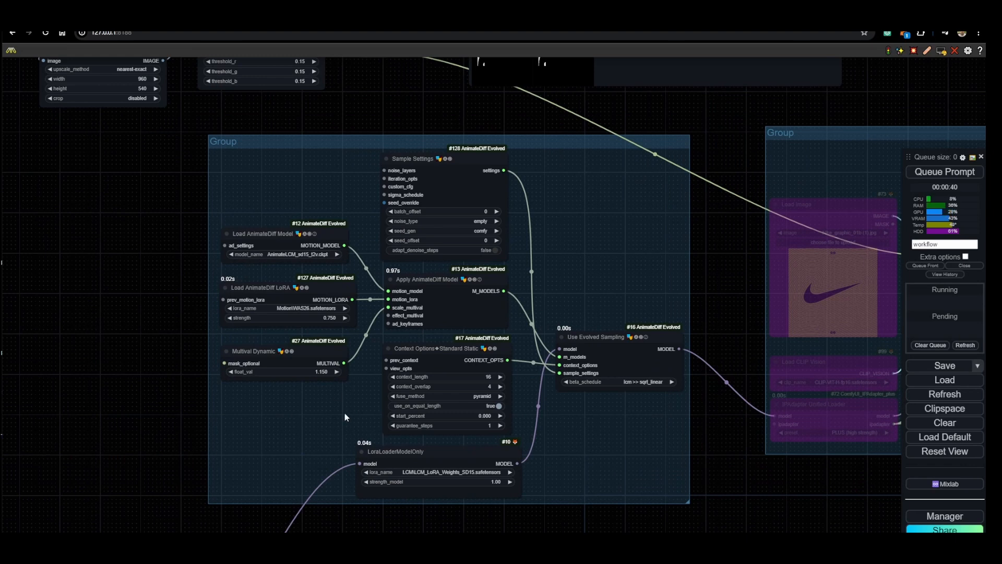
scroll(550, 387, up, 3)
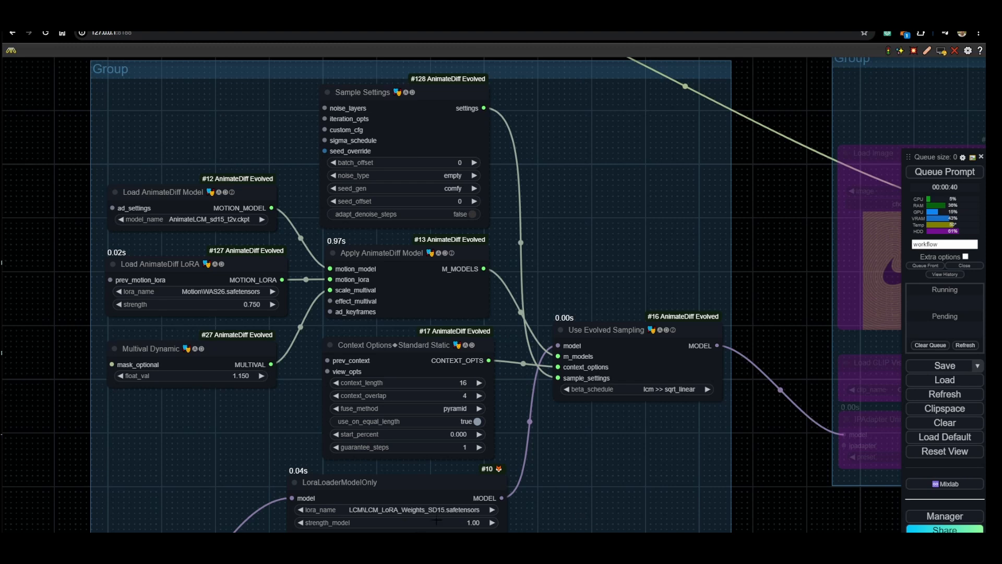
scroll(405, 522, up, 4)
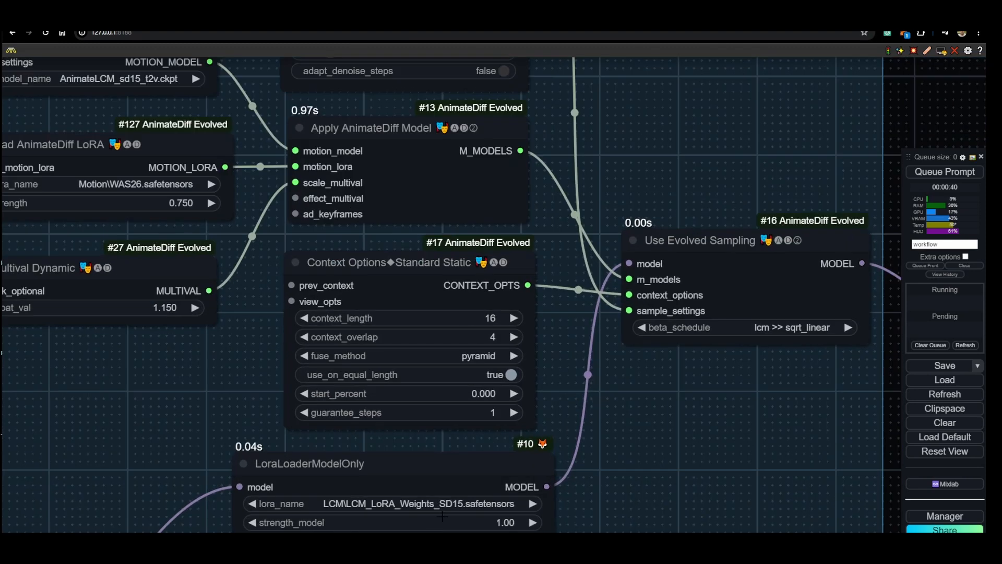
scroll(635, 494, down, 4)
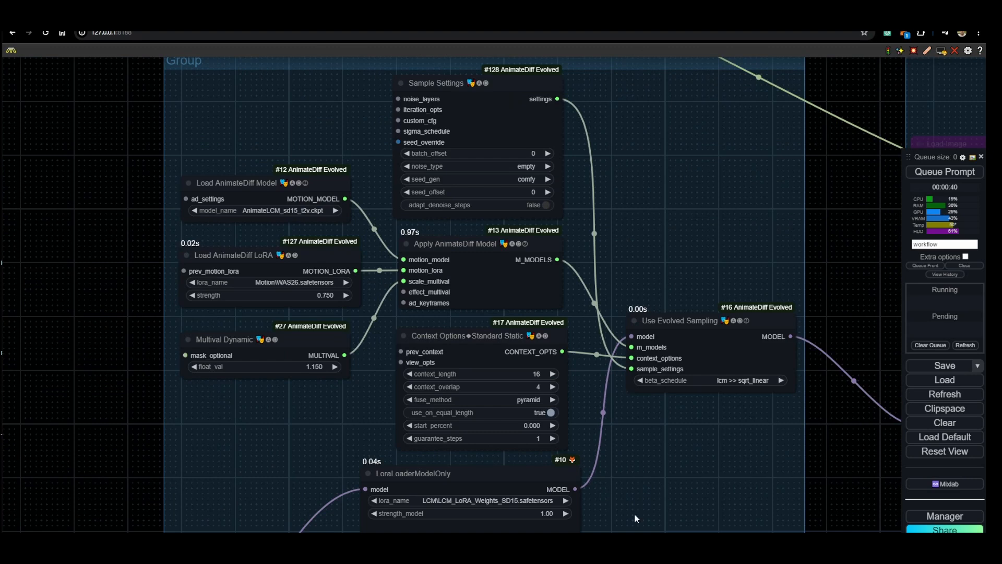
scroll(492, 343, up, 1)
scroll(493, 344, up, 1)
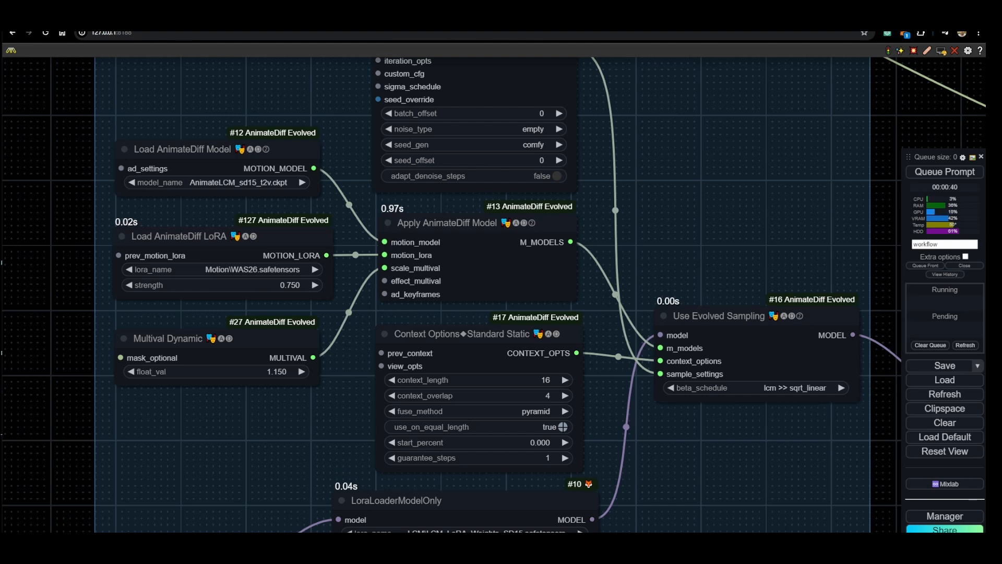
drag(611, 223, 643, 247)
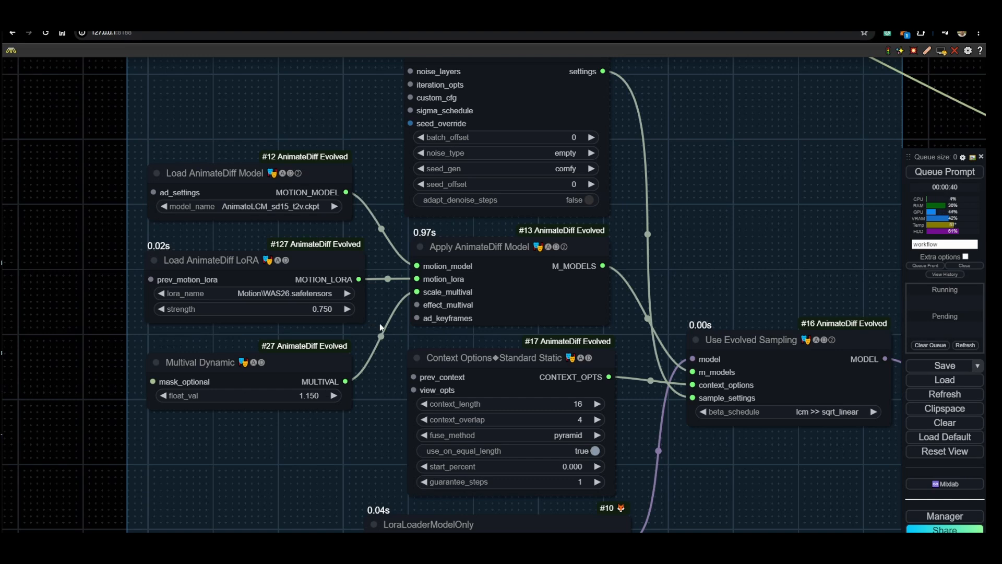
- Review the available motion LoRAs and AnimateDiff motion models in their loader nodes, keeping the current selections
click(270, 294)
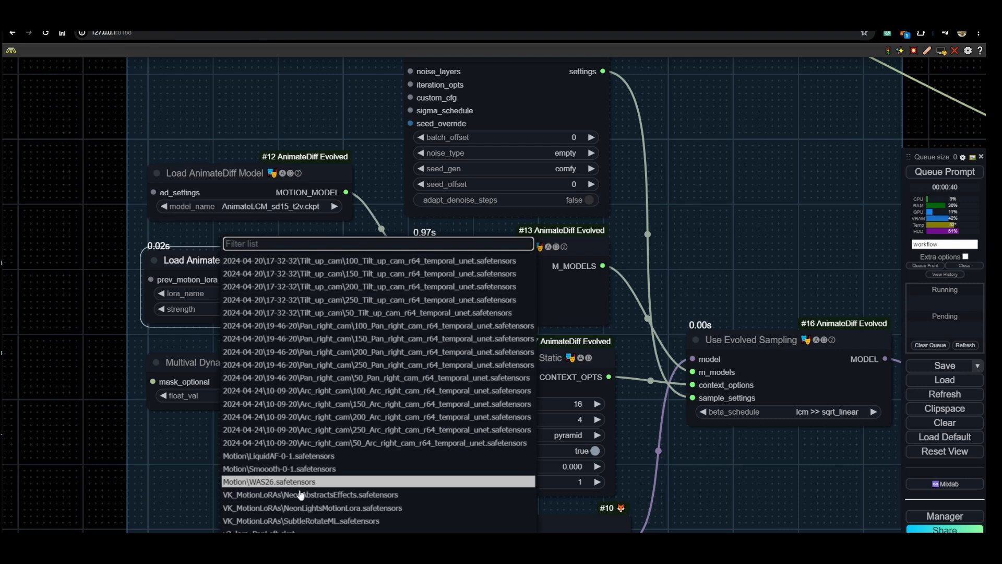
click(189, 345)
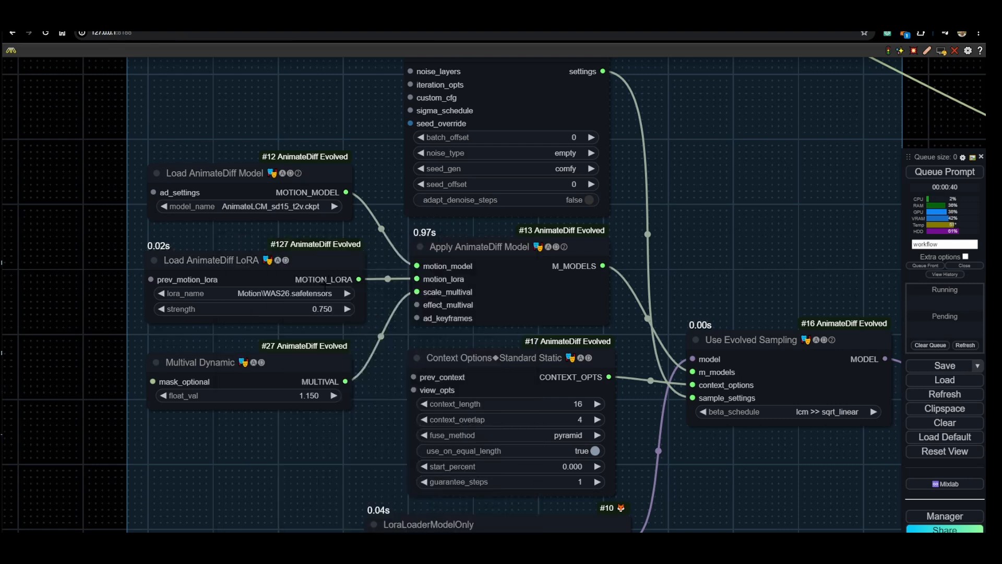
click(313, 267)
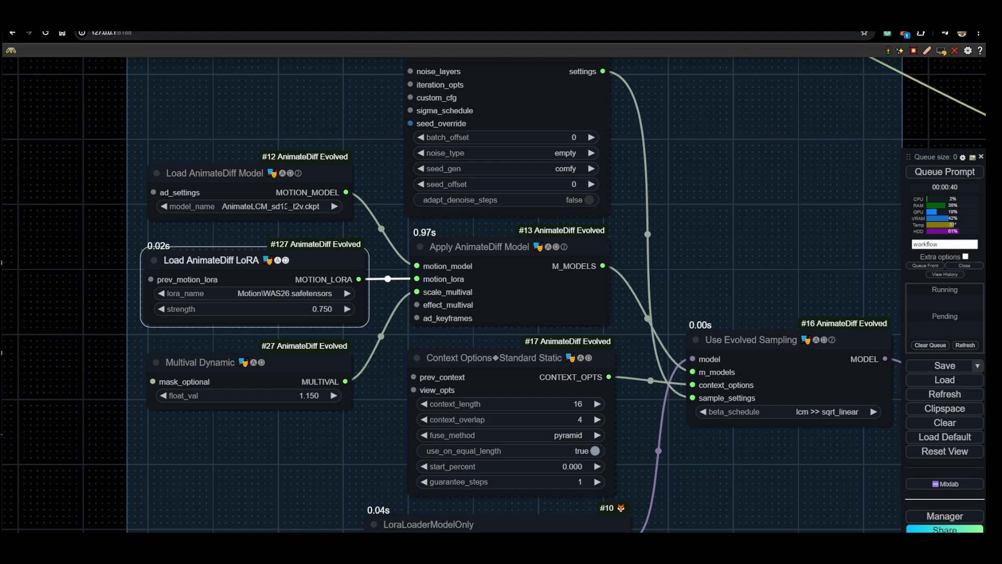
click(287, 206)
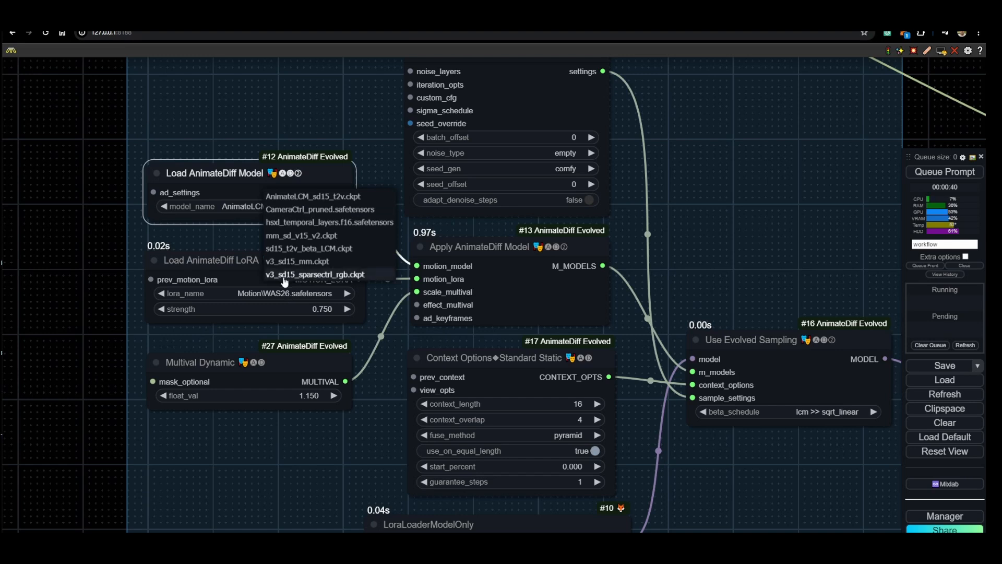
click(228, 230)
- Delete the Sample Settings node above Apply AnimateDiff Model
drag(383, 96, 354, 232)
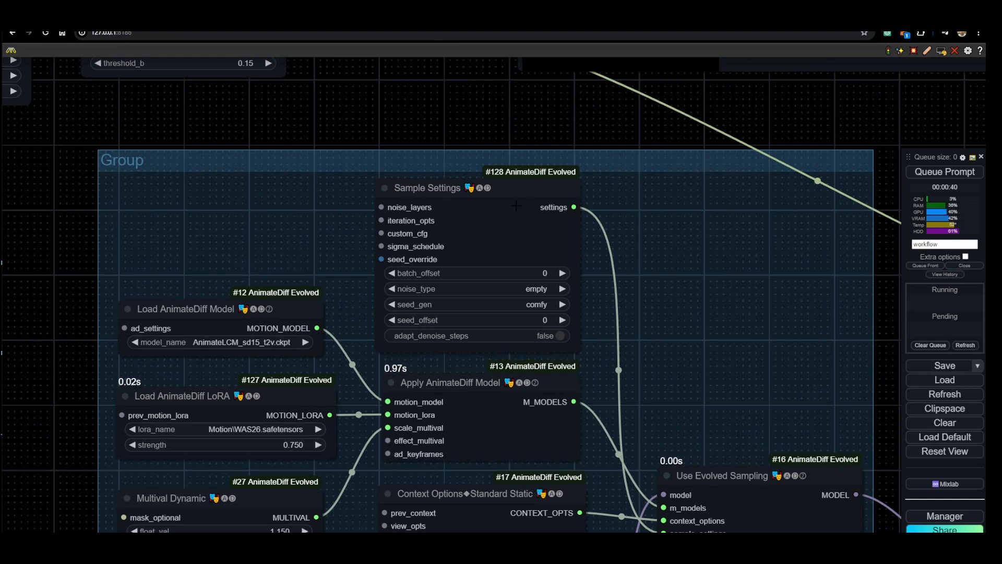
click(515, 208)
key(Delete)
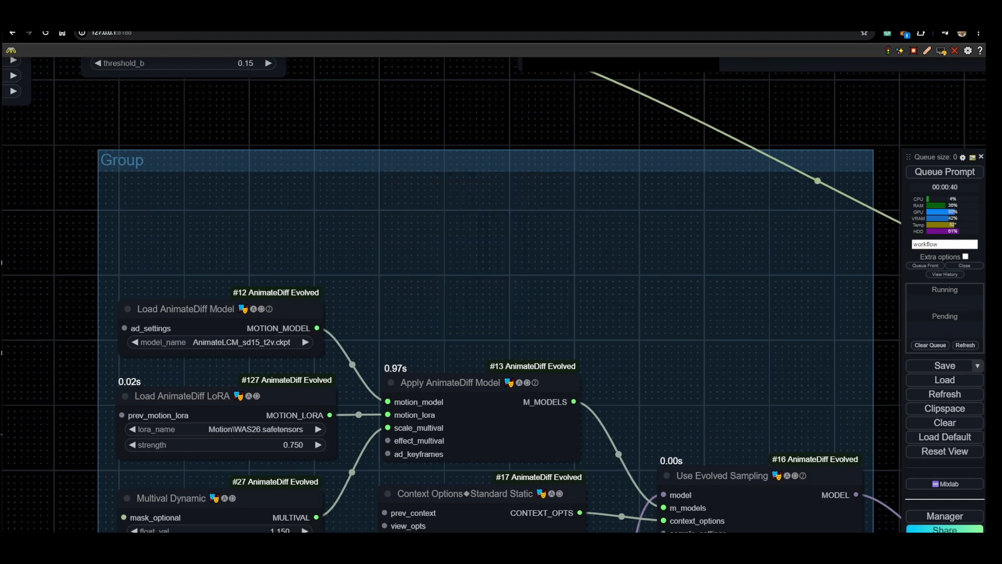
- Add a Sample Settings node linked to the sample_settings input of Use Evolved Sampling and set its noise_type to empty
drag(663, 532, 466, 240)
click(496, 292)
drag(564, 261, 487, 214)
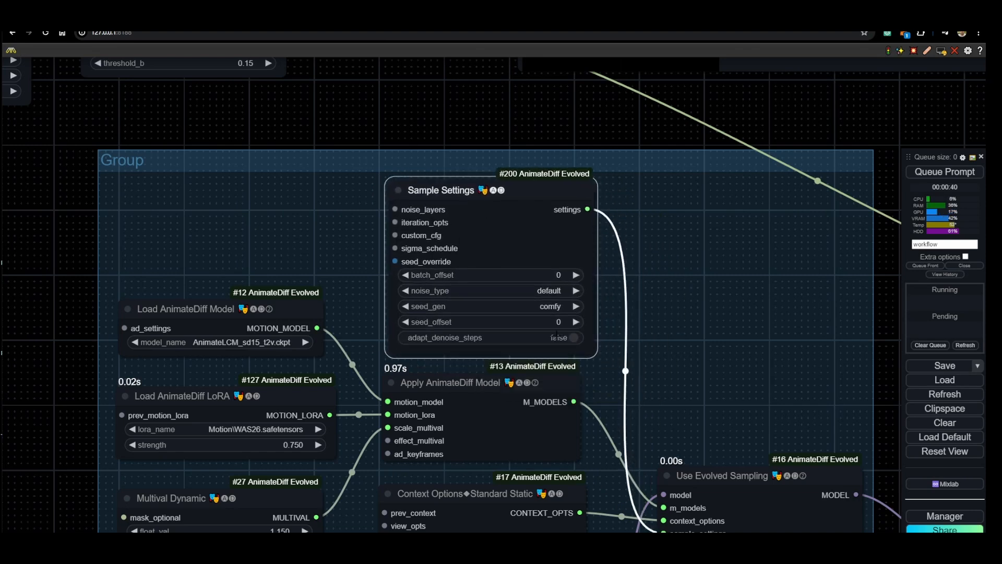
click(548, 291)
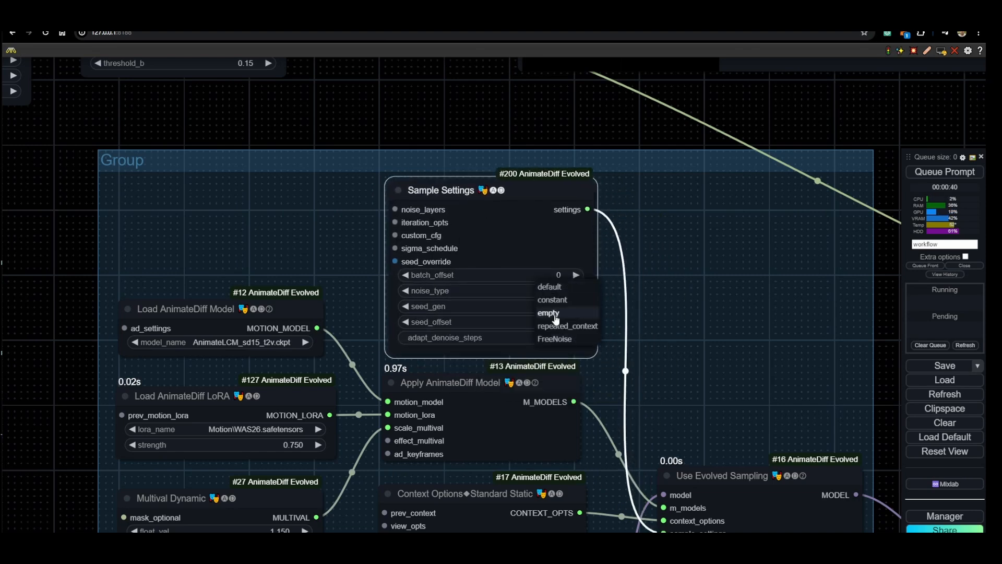
click(552, 312)
drag(530, 194, 524, 193)
- Examine the rest of the AnimateDiff group, from Multival Dynamic and Context Options down to the LCM LoRA loader
scroll(644, 365, down, 3)
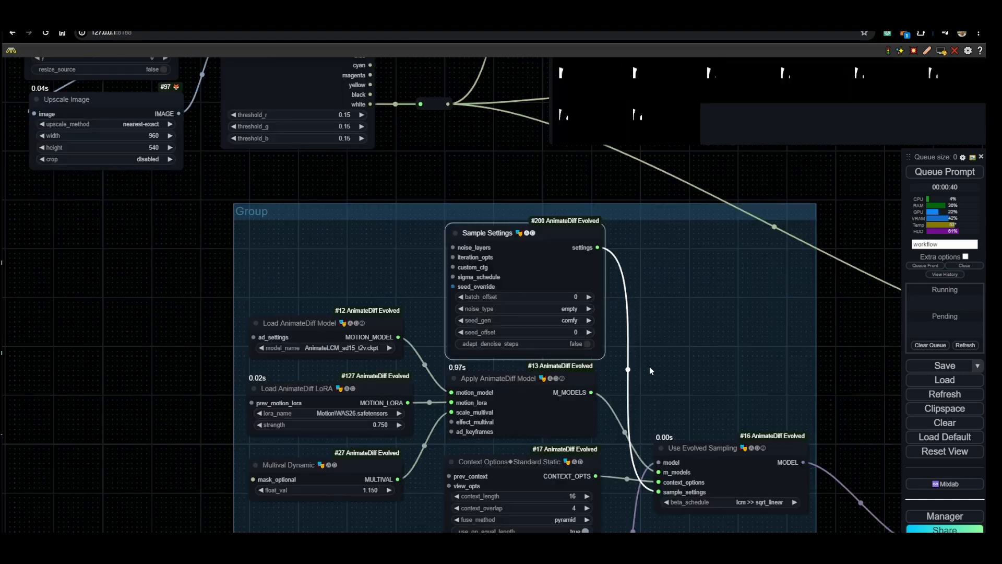
drag(690, 382, 631, 315)
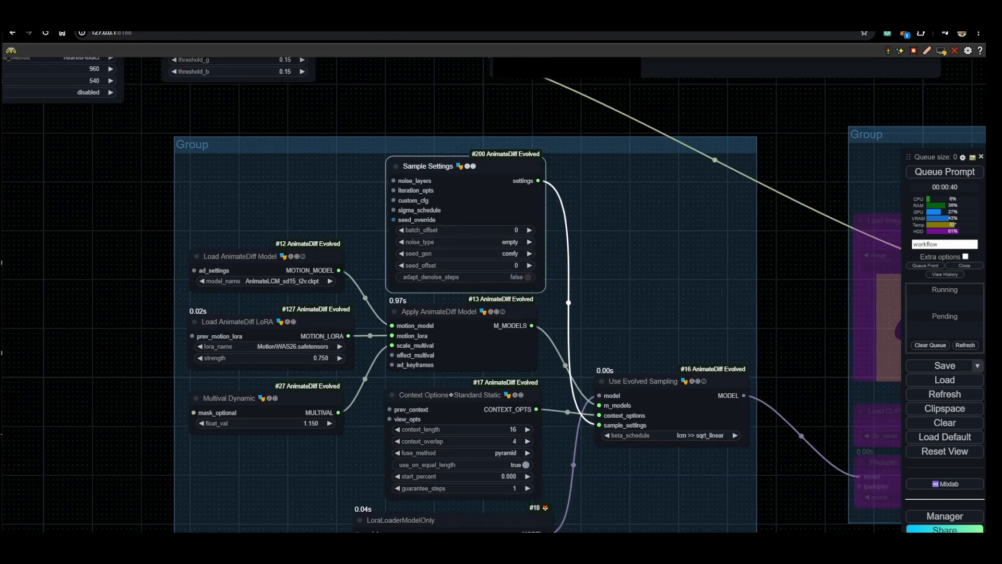
drag(365, 454, 357, 460)
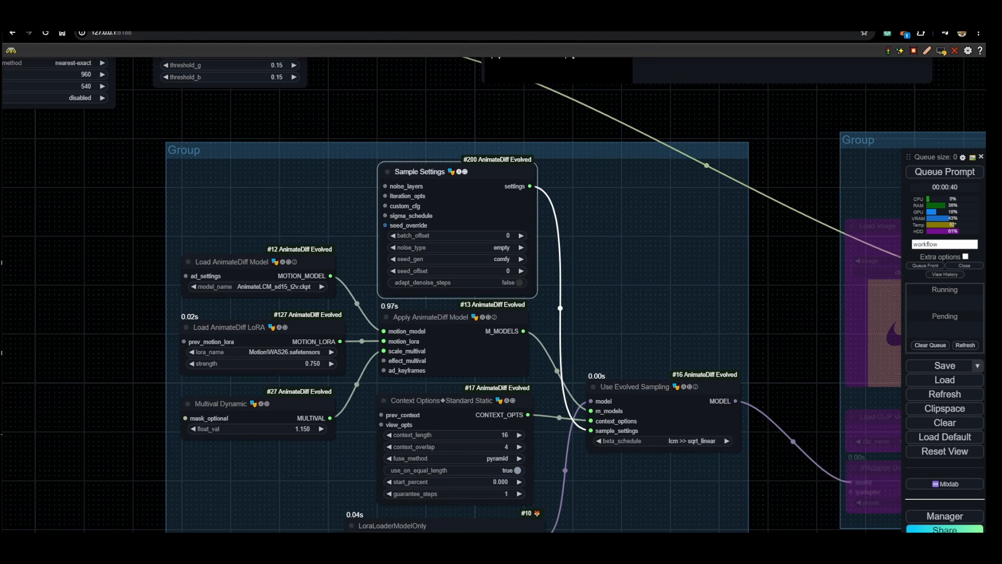
drag(497, 524, 498, 521)
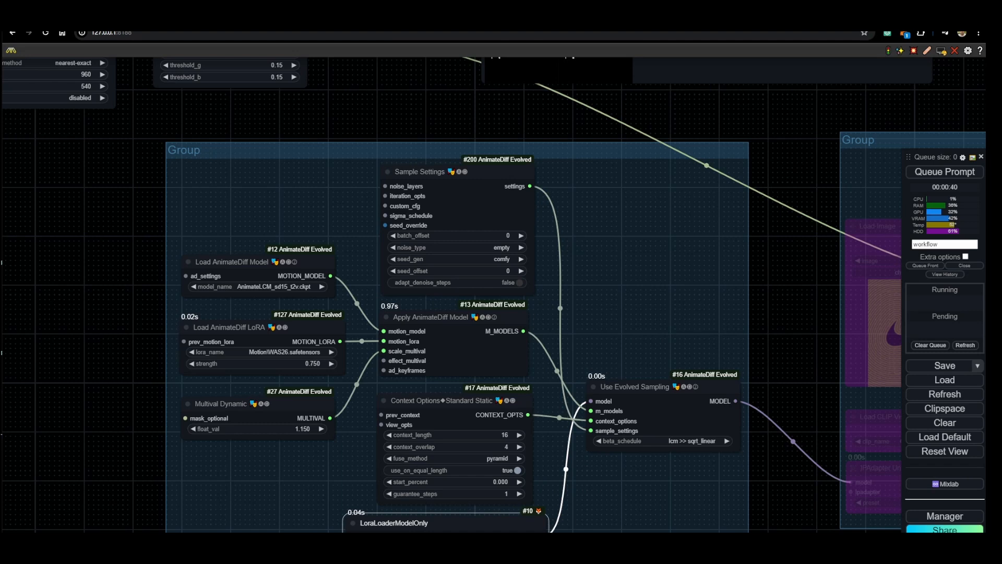
- Inspect the KSampler settings and the rendered video preview in the Video Combine node
scroll(607, 531, down, 3)
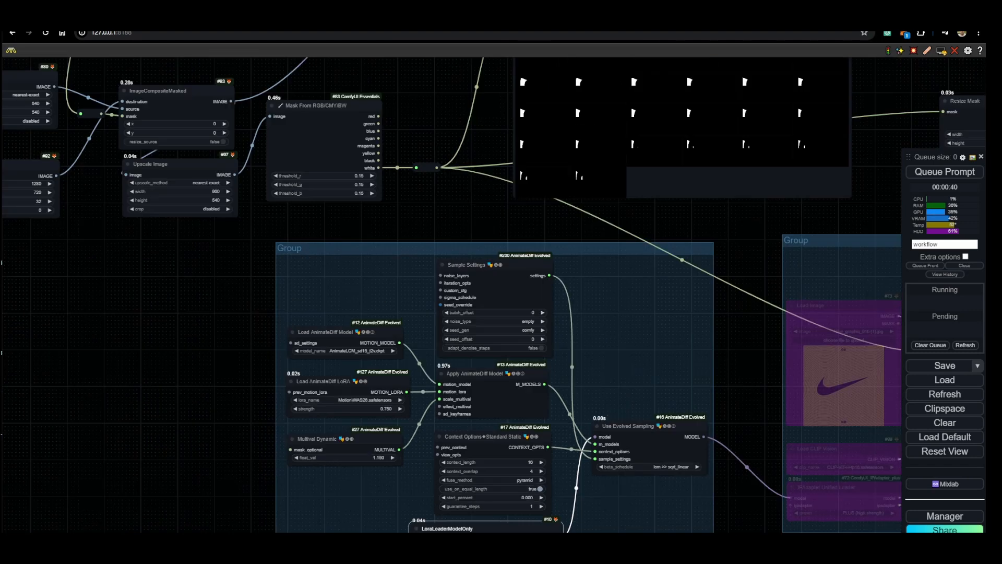
drag(607, 530, 440, 427)
drag(617, 491, 361, 381)
drag(502, 497, 443, 377)
drag(552, 400, 152, 118)
drag(795, 424, 369, 339)
drag(637, 378, 320, 472)
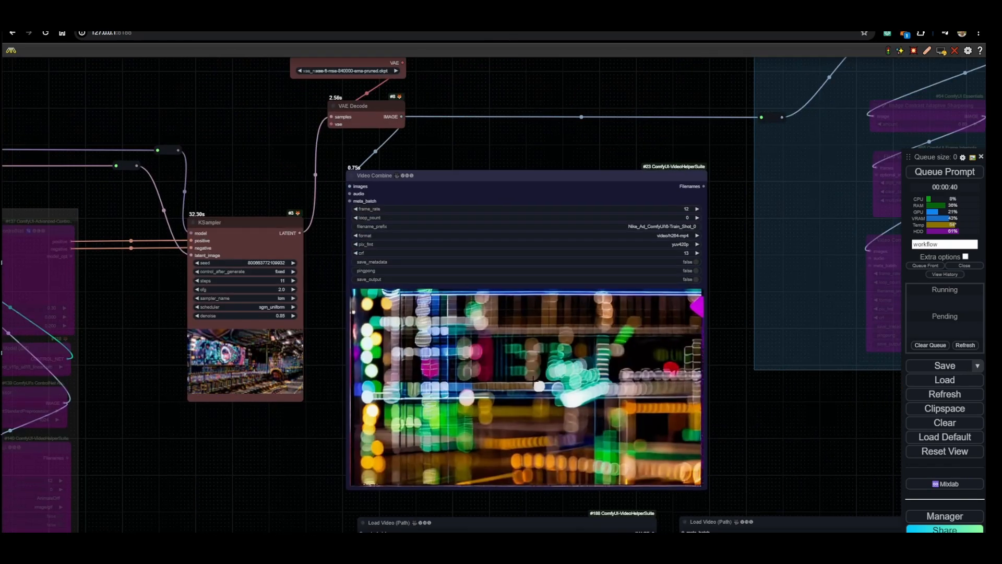
scroll(538, 374, up, 3)
right_click(519, 375)
click(531, 309)
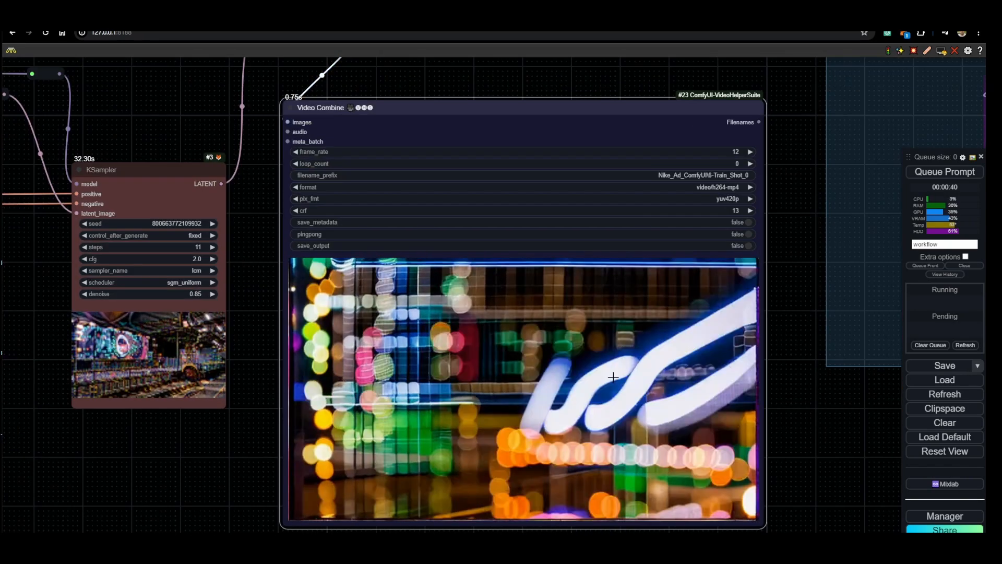
- Re-enable the bypassed depth ControlNet nodes and the IMAGE reroute that feeds their preprocessor
scroll(531, 310, down, 1)
drag(318, 484, 722, 339)
drag(191, 119, 459, 456)
key(ctrl+b)
click(359, 407)
key(ctrl+b)
- Set end_percent to 0.65 in the Apply Advanced ControlNet node used by SparseCtrl
scroll(357, 434, up, 4)
scroll(384, 462, down, 3)
drag(83, 475, 502, 460)
drag(568, 473, 835, 460)
drag(423, 294, 151, 339)
drag(783, 417, 151, 413)
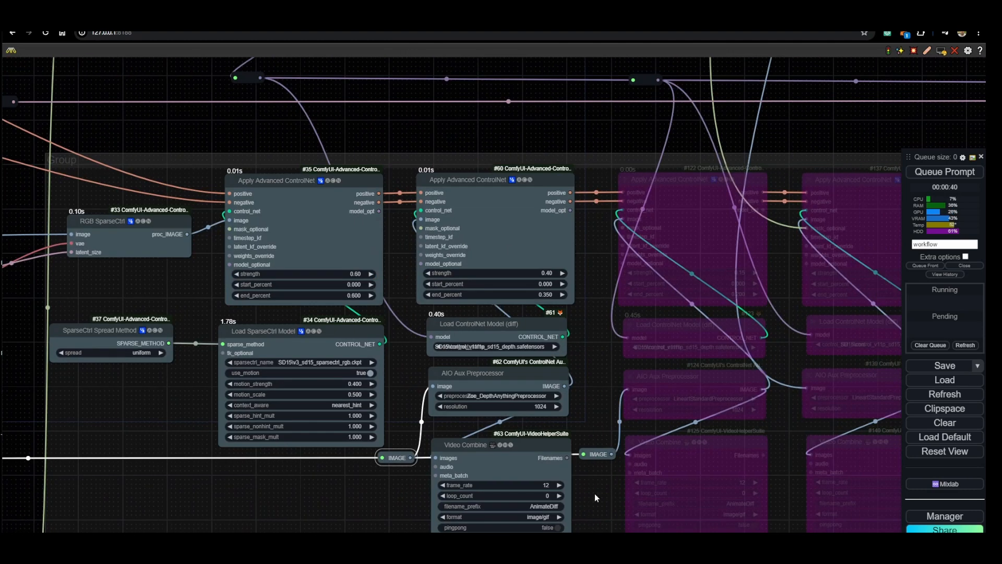
scroll(577, 296, up, 5)
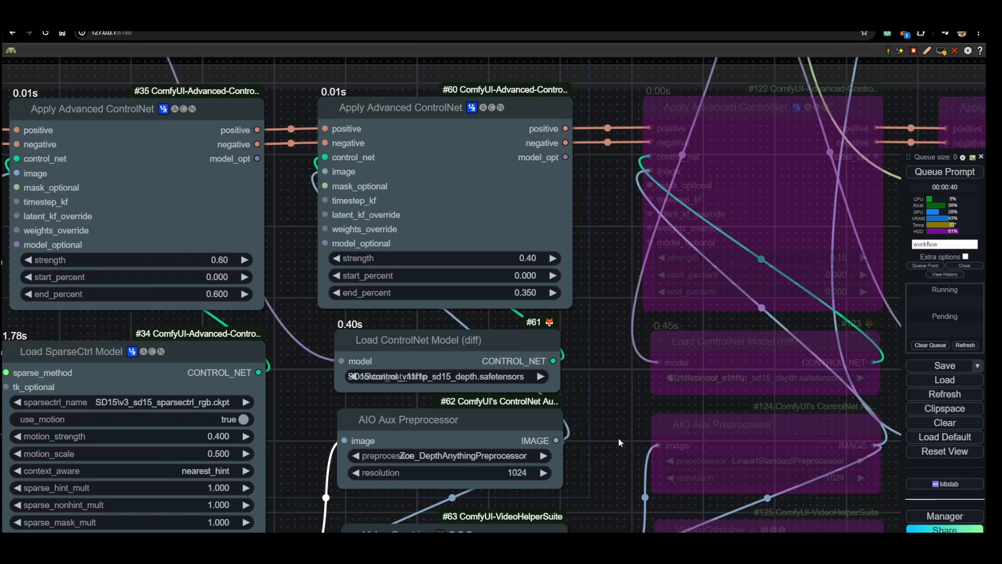
click(214, 294)
text(0.65)
key(Return)
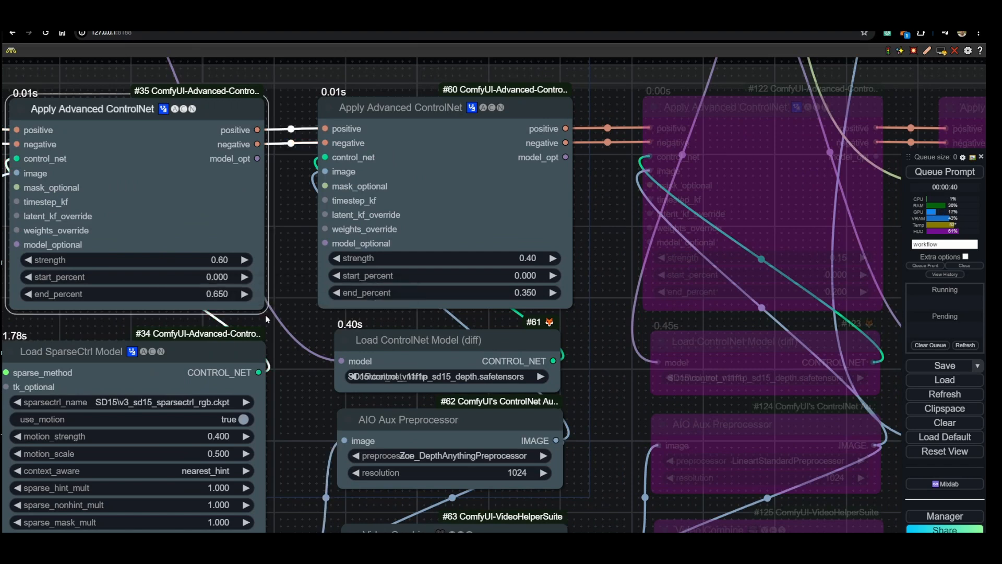
- Queue the workflow to render the video with both SparseCtrl and the depth ControlNet enabled
scroll(265, 315, down, 3)
scroll(165, 326, up, 1)
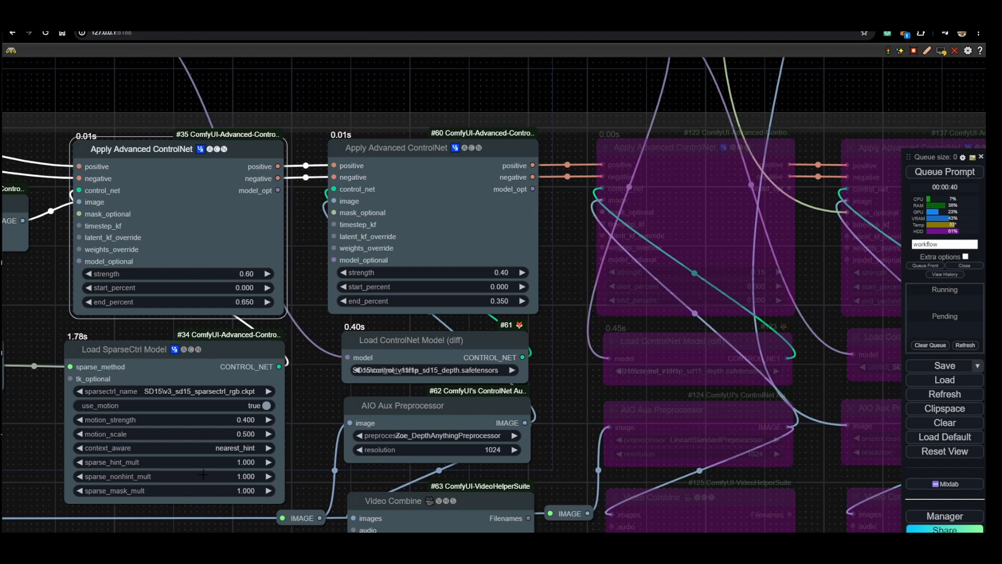
scroll(575, 372, down, 5)
drag(540, 142, 524, 320)
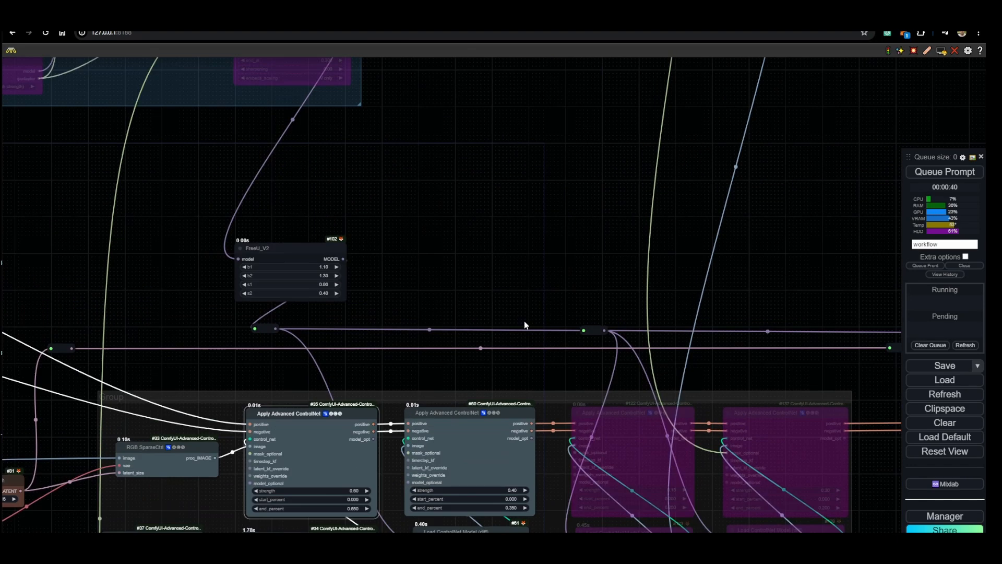
drag(5, 295, 191, 297)
drag(714, 311, 21, 220)
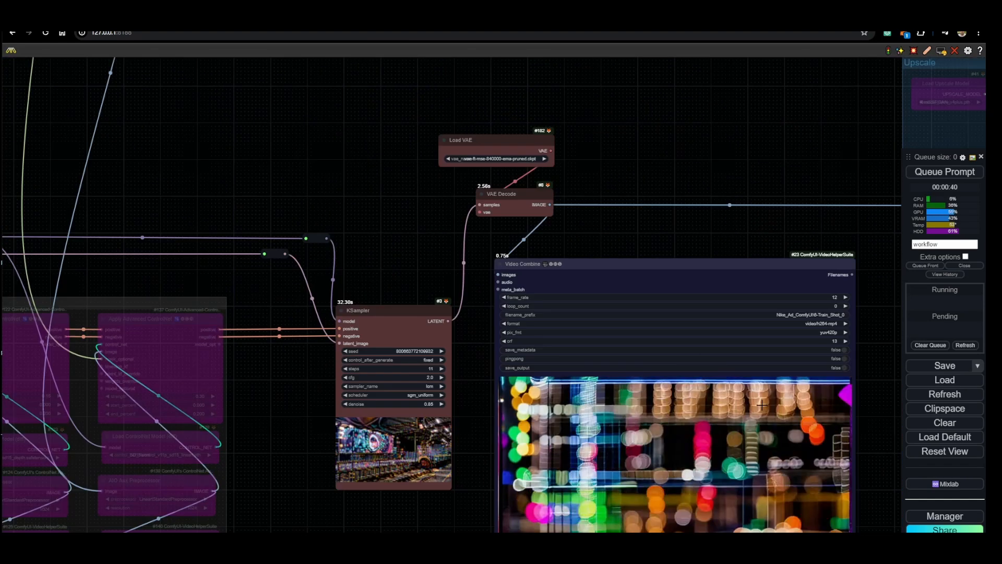
drag(522, 198, 457, 171)
click(957, 173)
- Review the newly rendered train-station video in the Video Combine preview and return to the ControlNet nodes
right_click(619, 256)
click(637, 310)
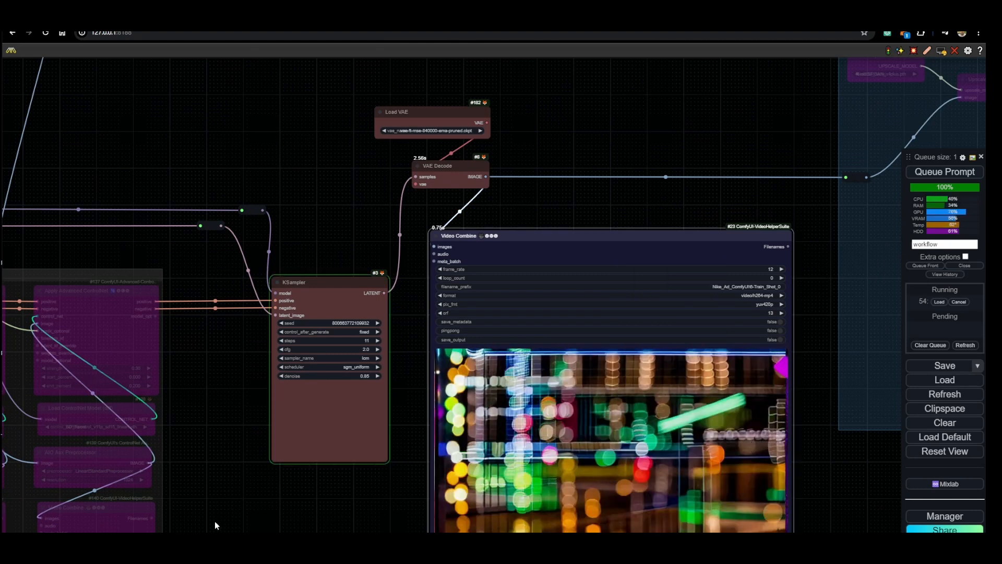
drag(270, 494, 755, 289)
drag(349, 388, 406, 466)
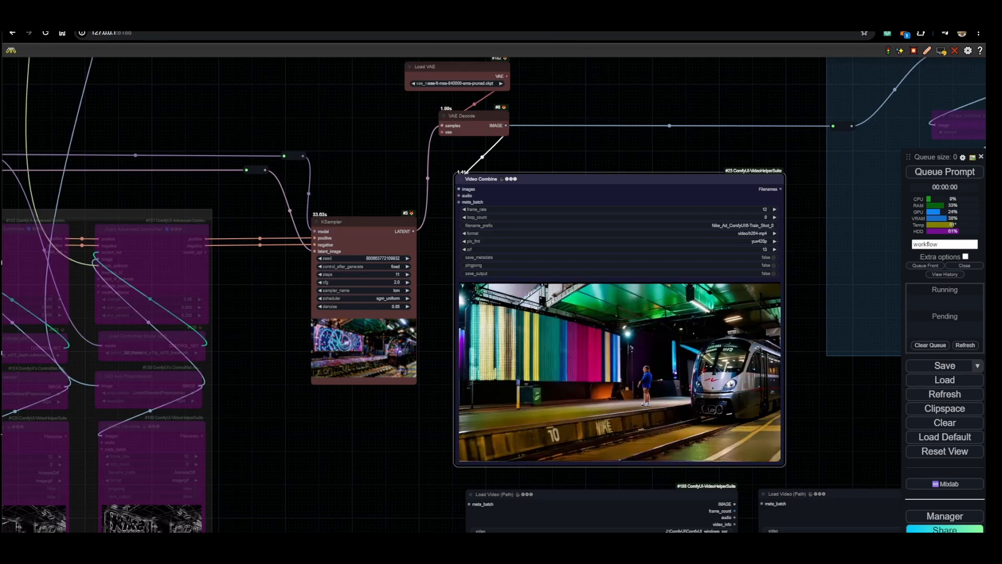
scroll(579, 370, up, 4)
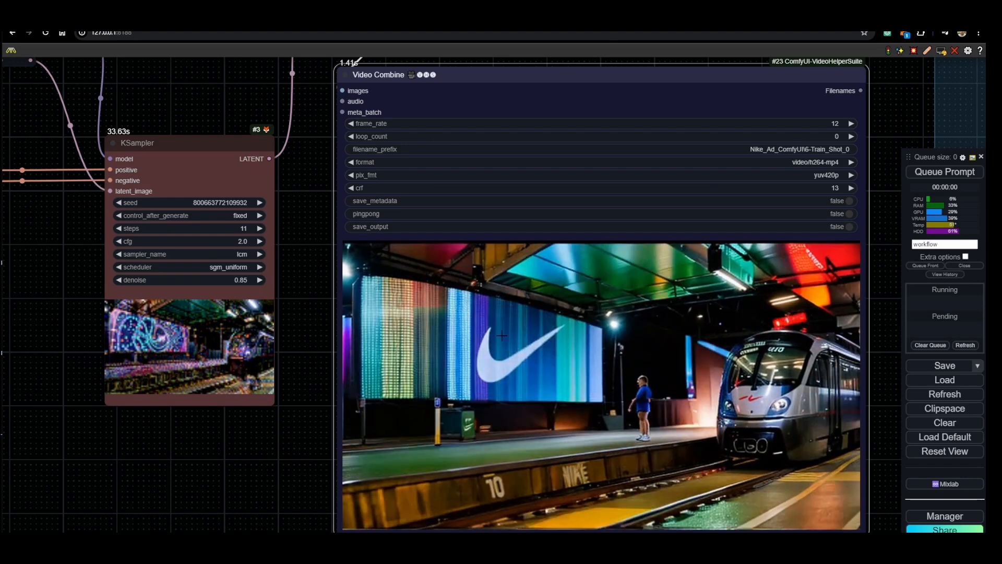
scroll(612, 477, down, 5)
drag(203, 340, 721, 339)
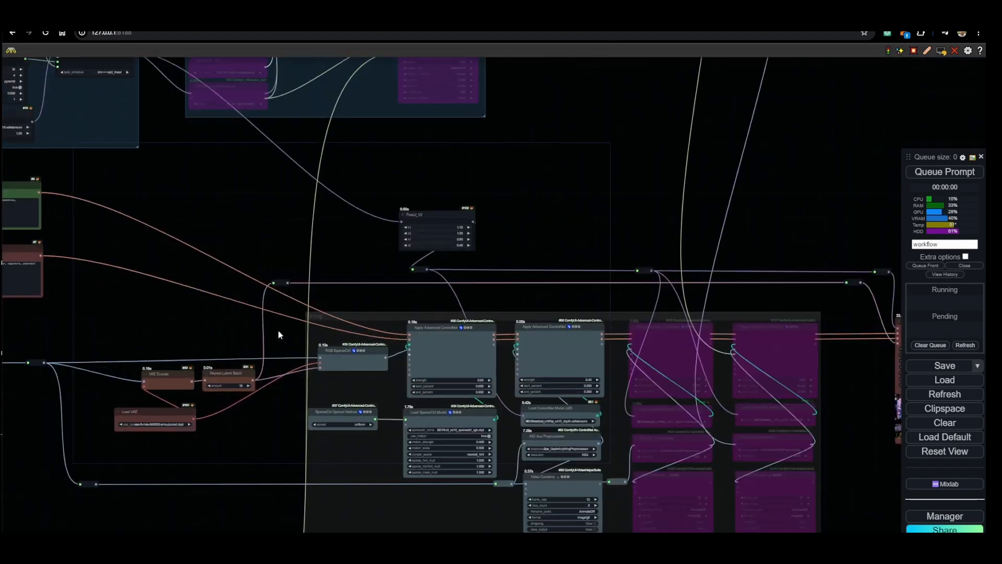
- Examine the positive and negative prompts and how the upscaled train image feeds VAE Encode and SparseCtrl
scroll(321, 309, up, 4)
drag(329, 290, 805, 450)
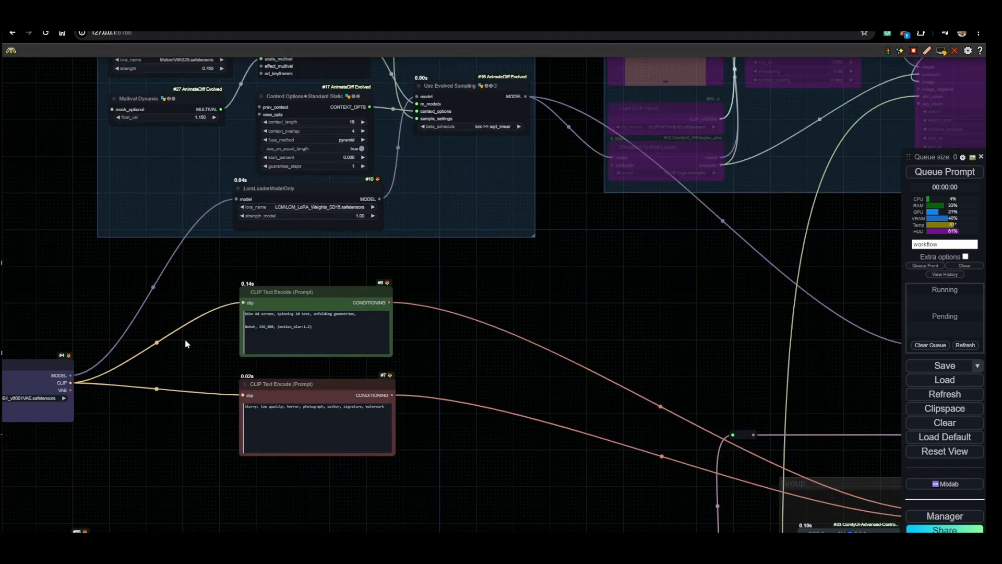
drag(186, 339, 275, 367)
scroll(275, 367, up, 7)
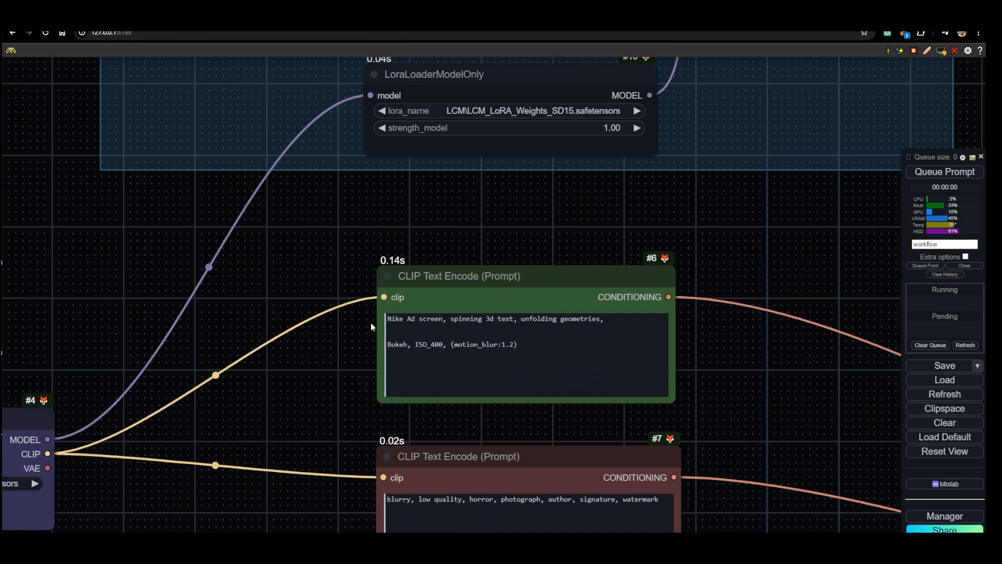
scroll(838, 441, down, 4)
drag(756, 431, 657, 178)
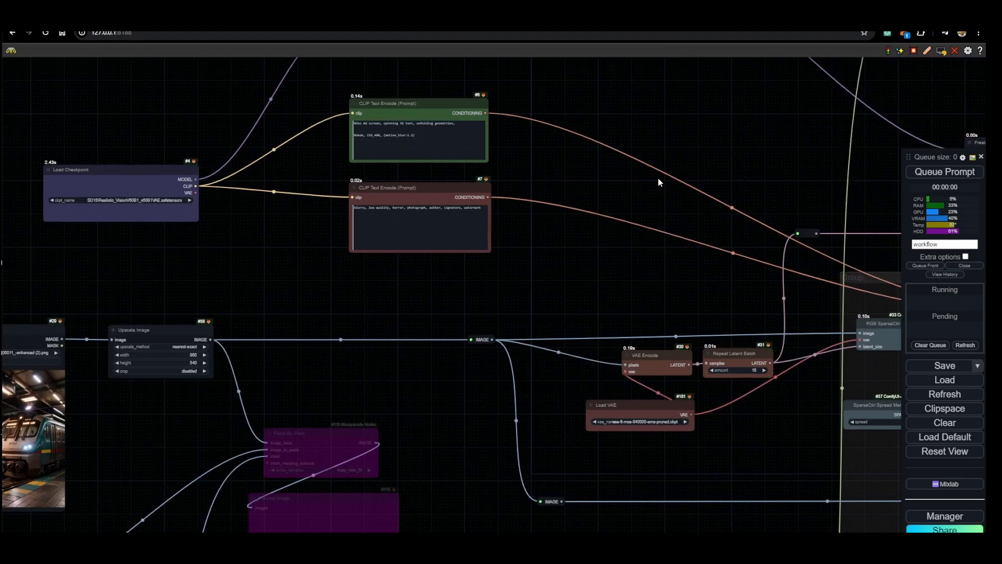
- Select the bypassed LineArt ControlNet nodes #122 to #125 together with the IMAGE reroute that feeds their preprocessor
drag(544, 295, 642, 278)
drag(659, 310, 513, 277)
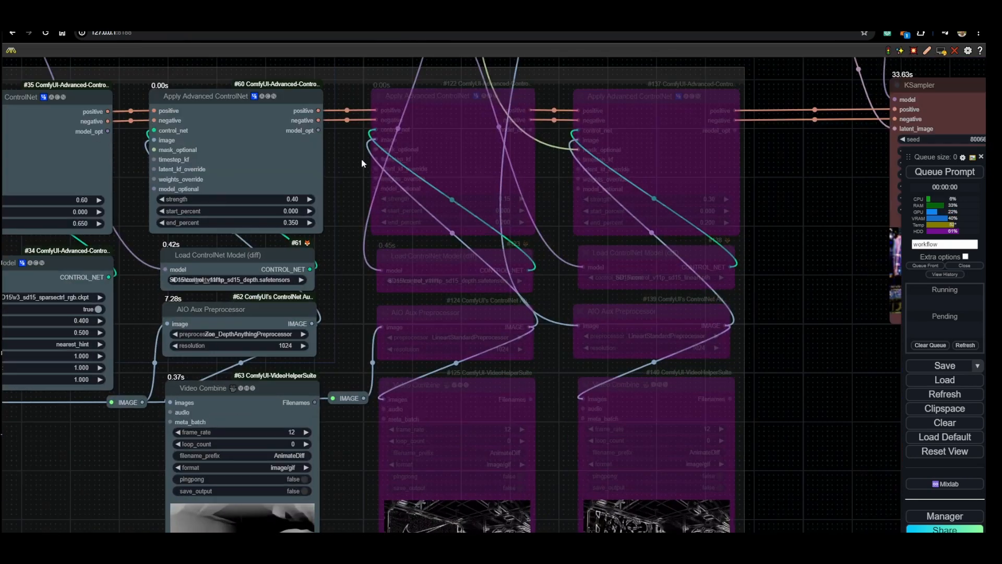
drag(353, 144, 474, 450)
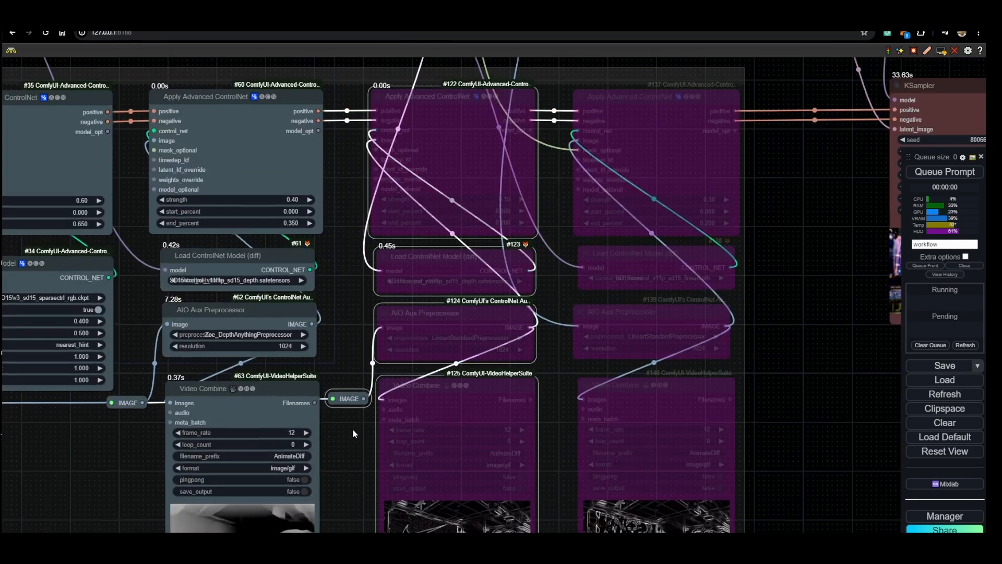
scroll(356, 459, down, 3)
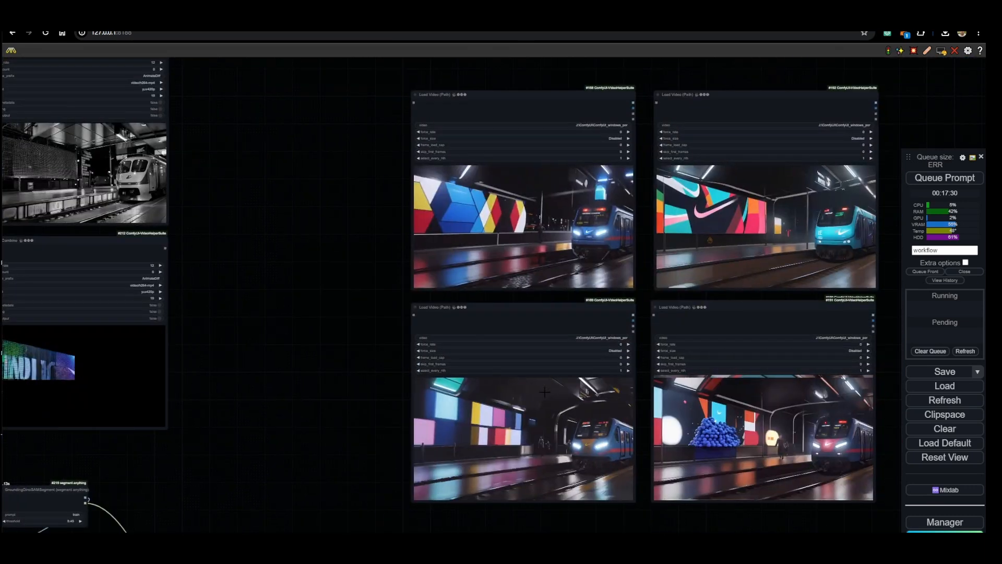
- Resume the video preview in Load Video (Path) node #192, which holds the teal train and Nike billboard clip
drag(645, 242, 555, 257)
scroll(517, 256, up, 6)
scroll(649, 288, down, 3)
drag(679, 282, 552, 285)
right_click(582, 235)
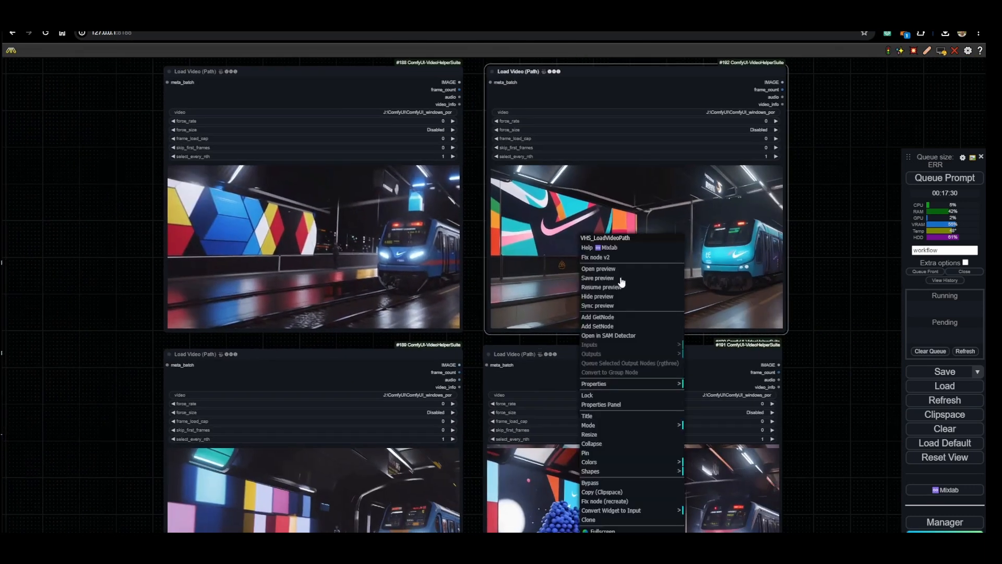
click(597, 288)
scroll(592, 327, down, 2)
drag(593, 335, 595, 305)
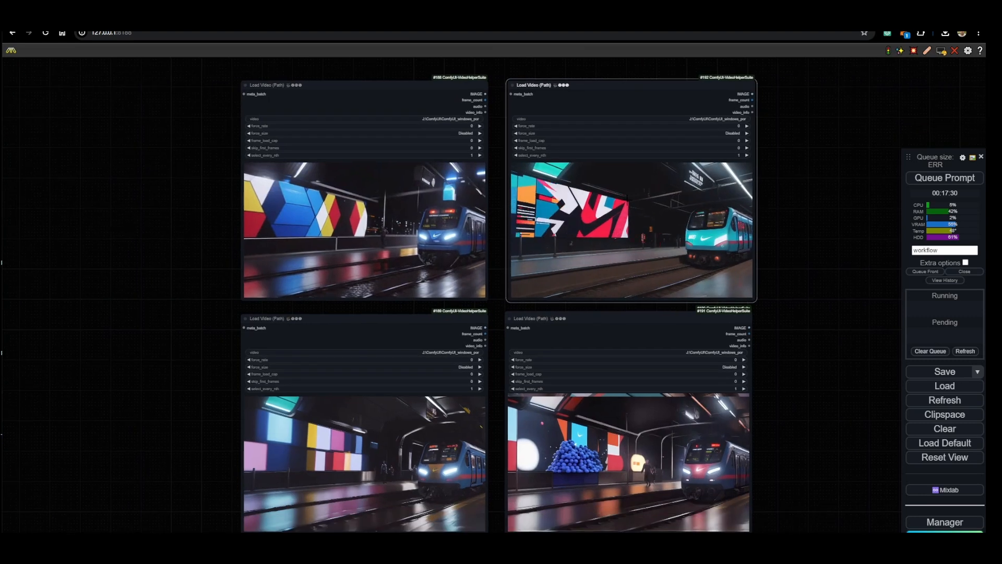
- Resume the video previews in Load Video (Path) nodes #191 and #189 and compare the sample clips
right_click(624, 397)
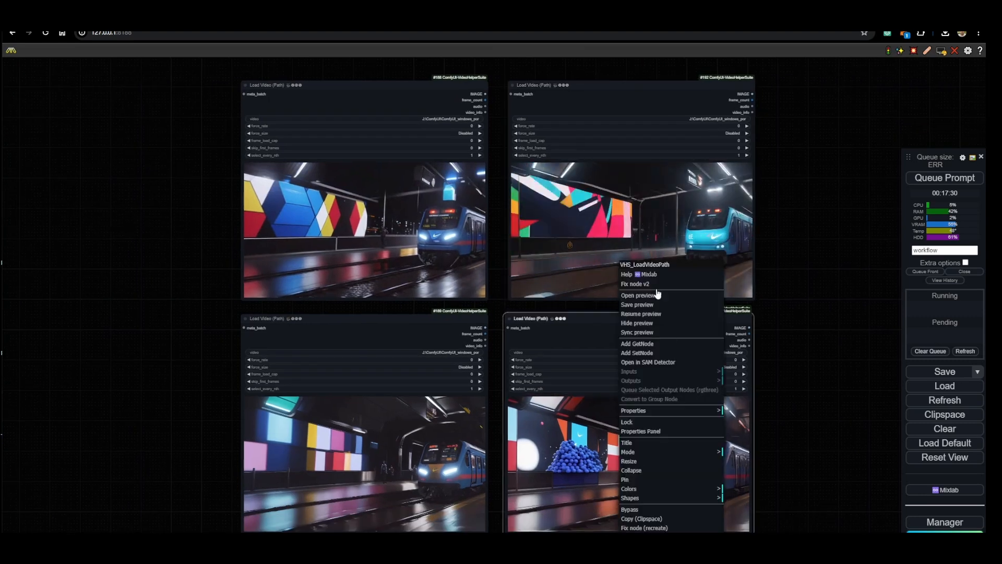
click(630, 316)
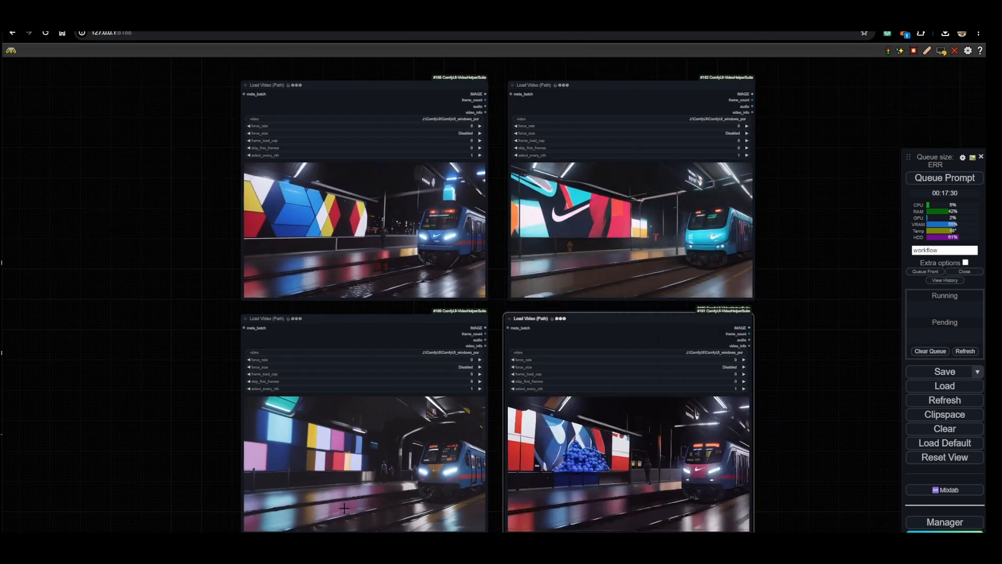
right_click(342, 315)
click(344, 314)
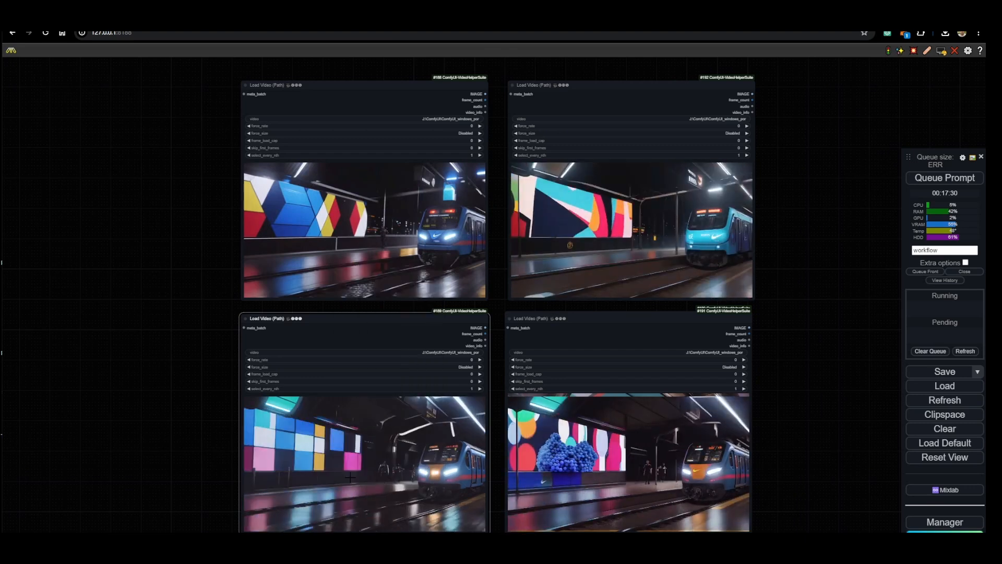
scroll(293, 462, up, 3)
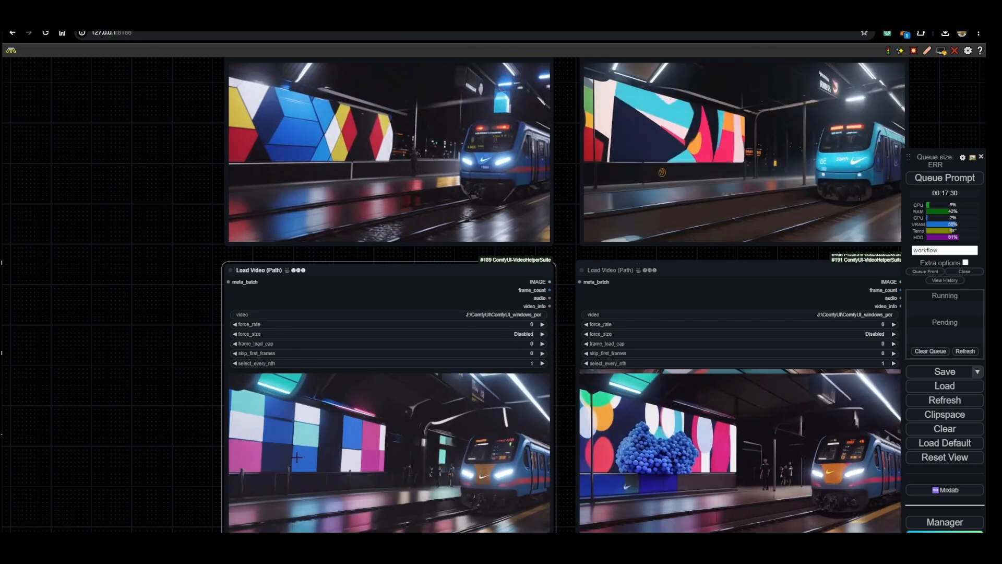
drag(566, 485, 425, 486)
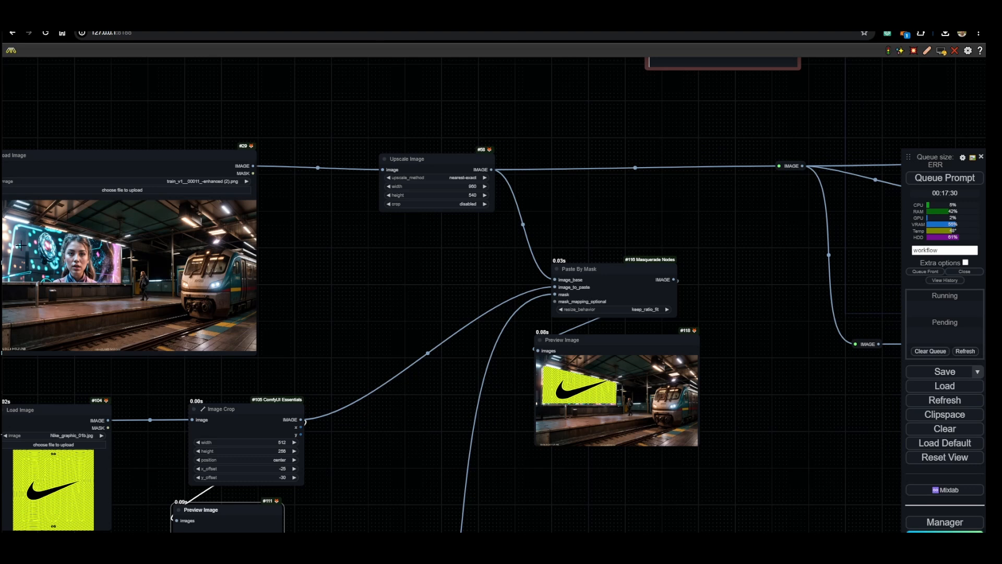
- Examine the train-station base image, the Nike_graphic_01b.jpg image and its Image Crop settings
drag(517, 379, 443, 375)
scroll(539, 386, up, 6)
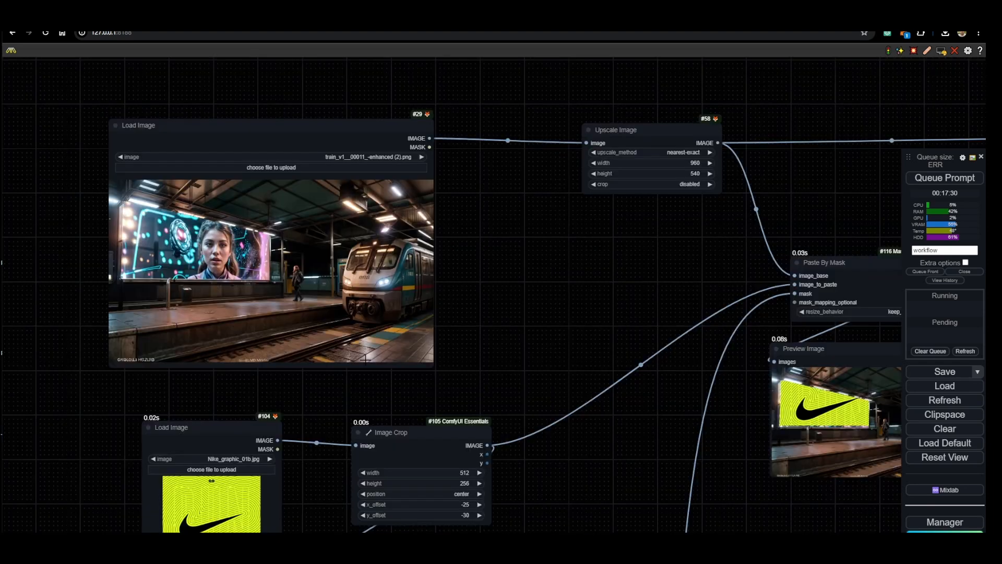
scroll(470, 372, down, 2)
drag(471, 370, 371, 355)
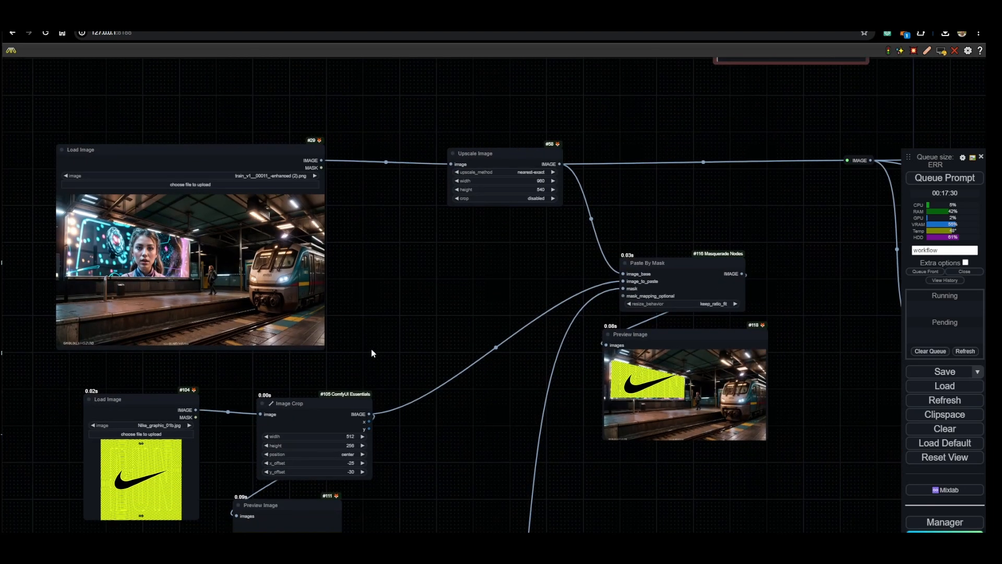
scroll(132, 375, up, 3)
drag(149, 376, 183, 371)
scroll(182, 372, down, 3)
click(172, 406)
drag(172, 406, 153, 411)
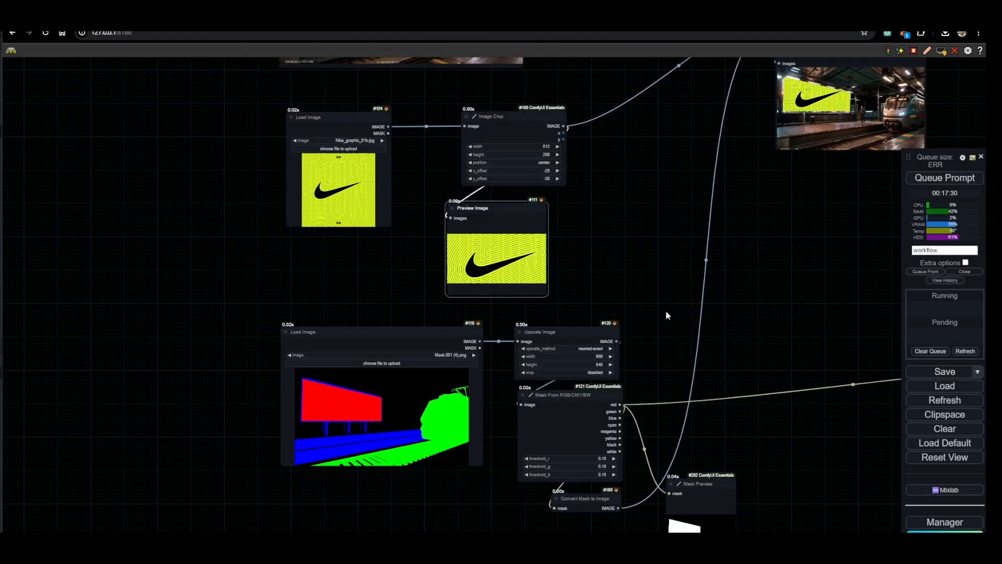
- Trace how the base image and cropped Nike graphic connect to the Paste By Mask node
drag(665, 310, 601, 341)
scroll(585, 287, down, 3)
drag(573, 275, 535, 399)
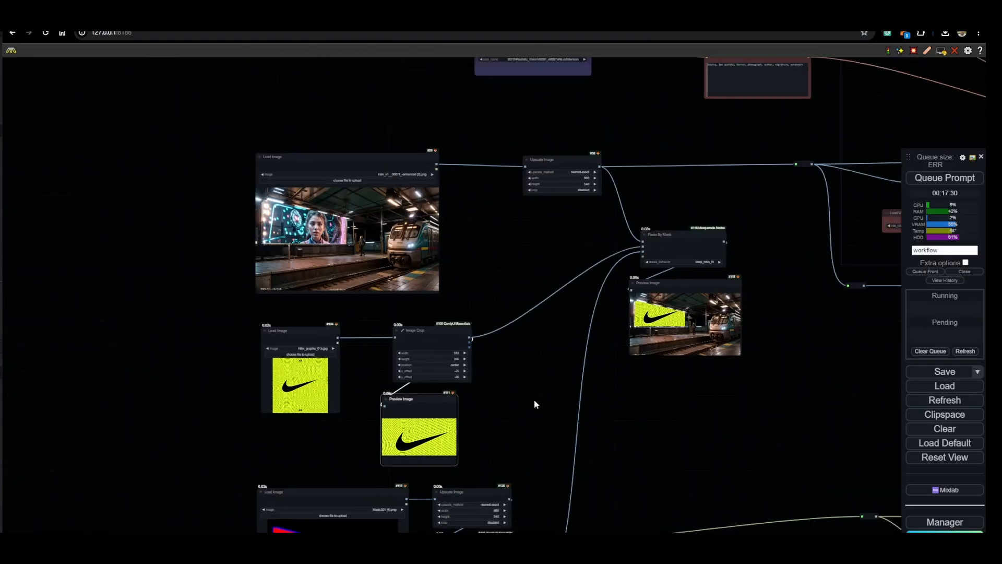
scroll(503, 345, up, 2)
scroll(496, 375, down, 2)
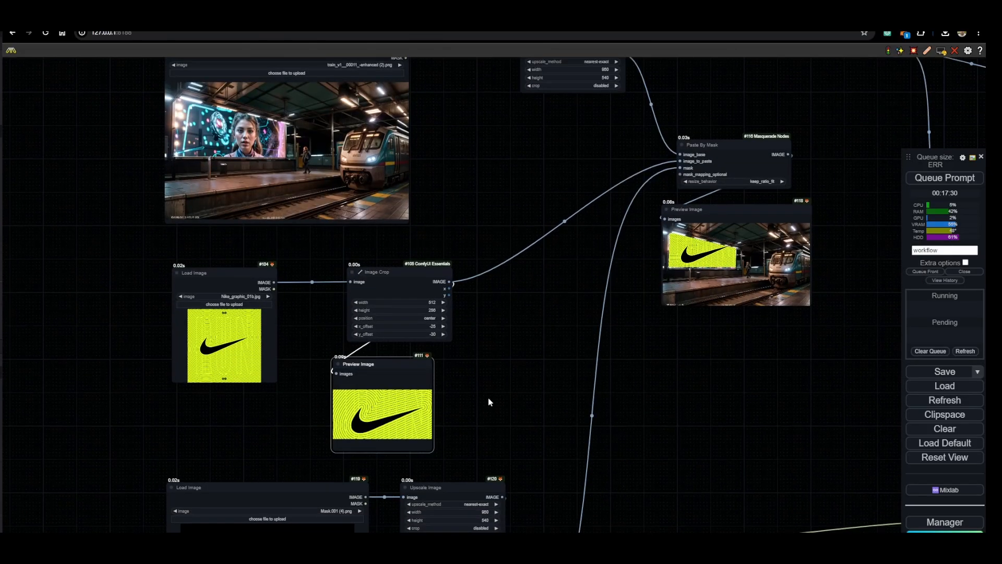
scroll(496, 367, down, 3)
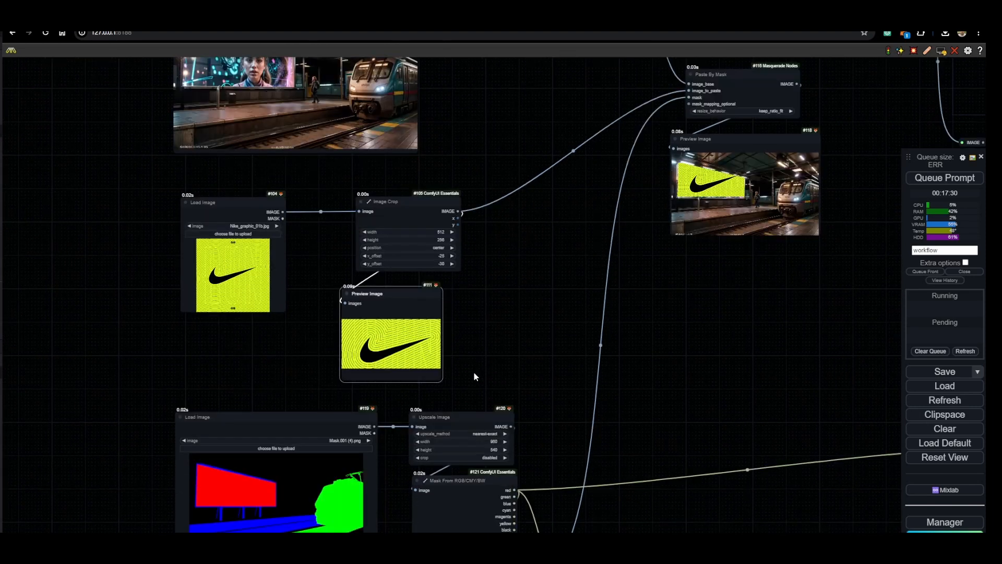
- Examine the colour mask image and how Mask From RGB/CMY/BW extracts the red billboard area for conversion to an image
drag(474, 373, 533, 248)
scroll(356, 378, up, 7)
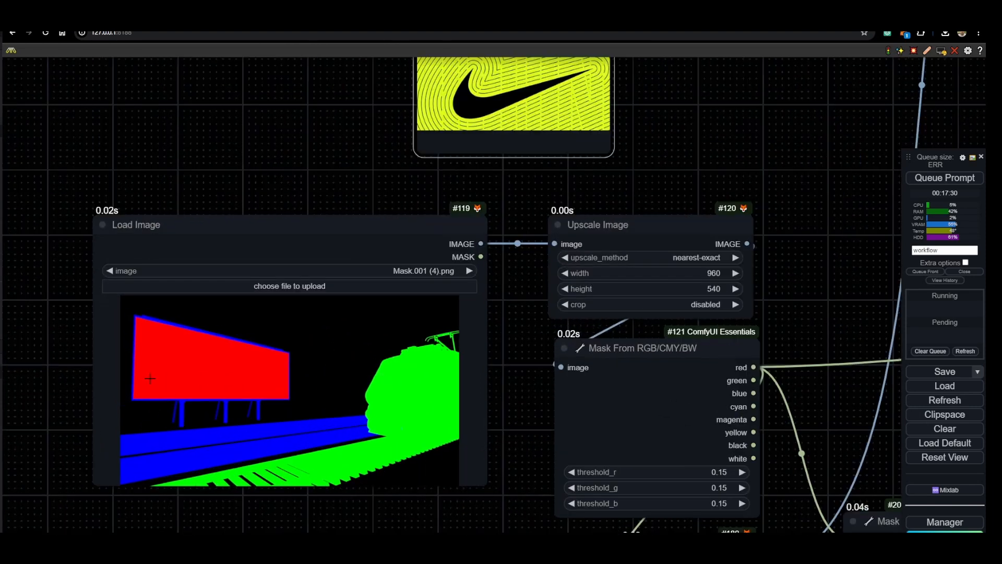
drag(486, 485, 483, 509)
scroll(258, 418, down, 2)
drag(280, 408, 253, 411)
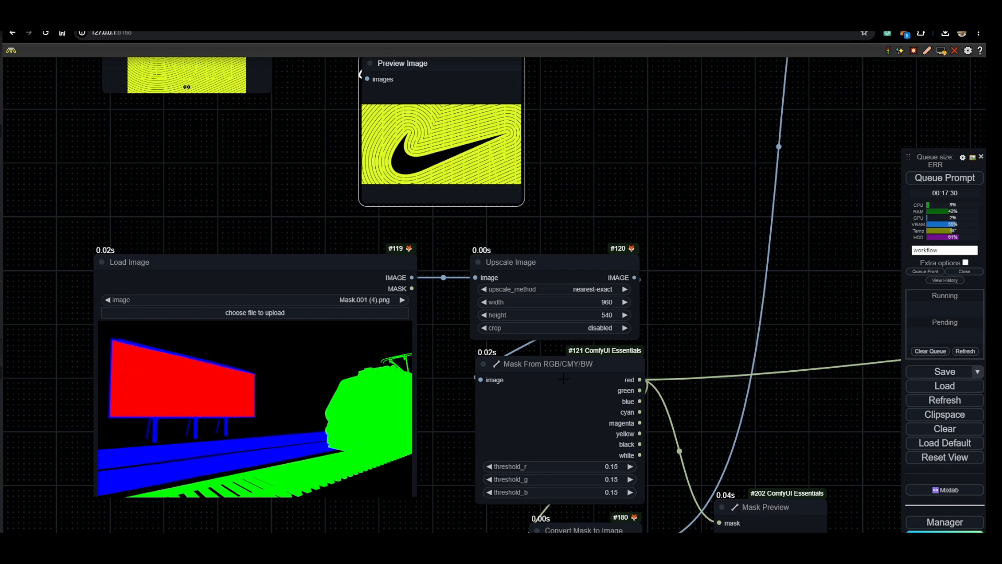
drag(715, 411, 609, 389)
scroll(565, 378, down, 4)
drag(623, 262, 399, 404)
drag(437, 471, 523, 312)
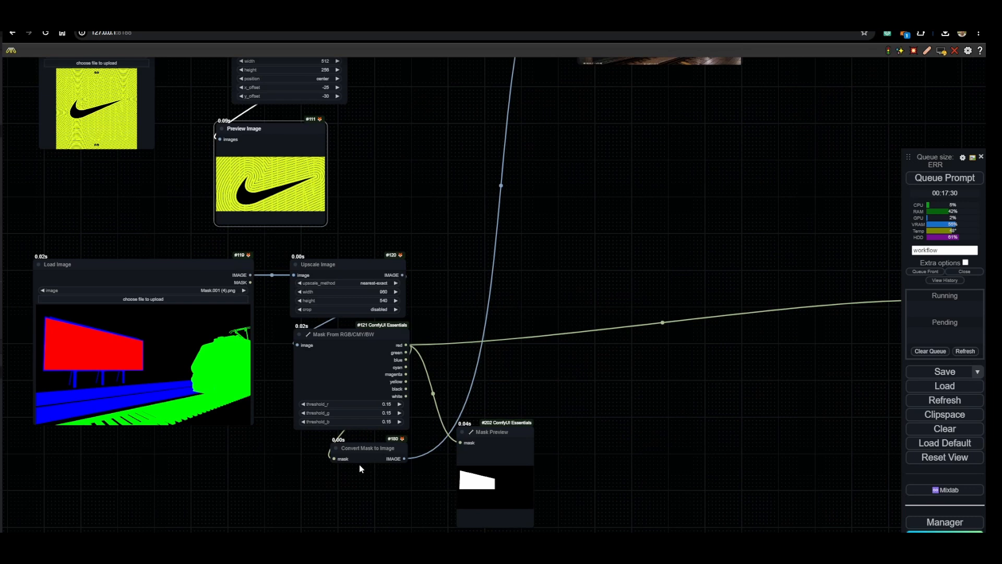
- Follow the billboard mask into Paste By Mask and inspect the composited Nike billboard in its Preview Image node
scroll(412, 378, down, 4)
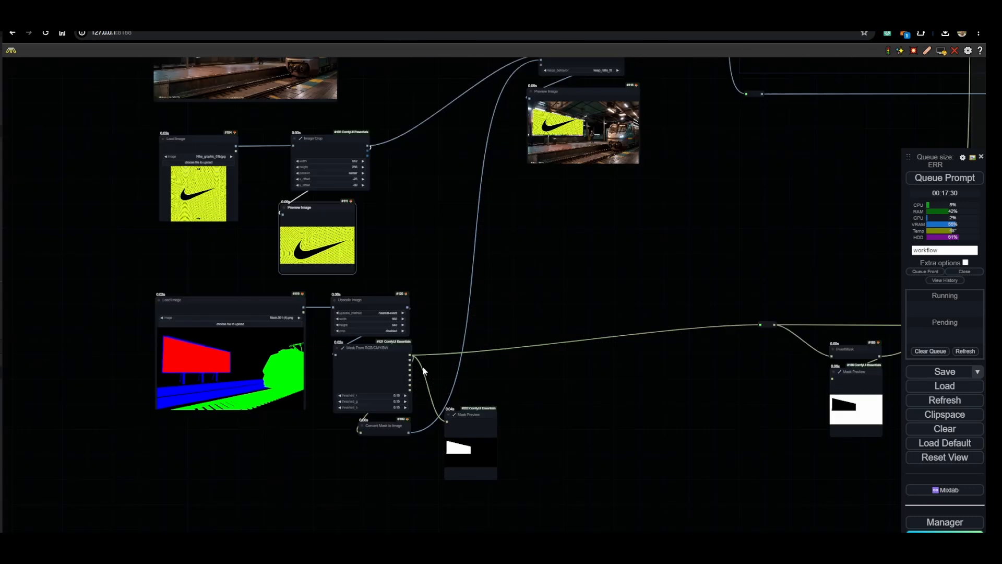
drag(485, 104, 463, 244)
scroll(499, 211, up, 10)
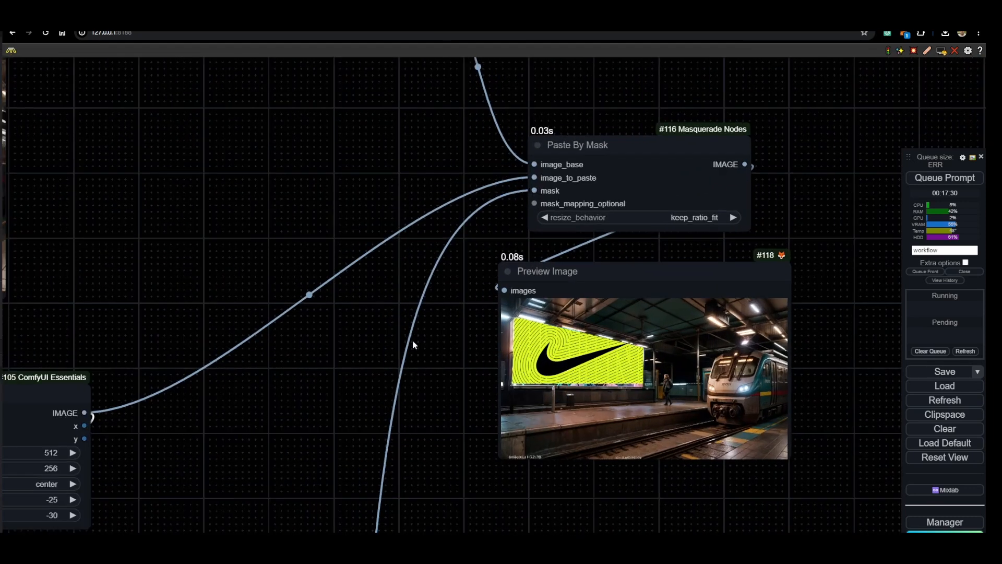
scroll(425, 317, down, 4)
drag(342, 277, 402, 257)
scroll(402, 258, down, 4)
scroll(375, 409, down, 5)
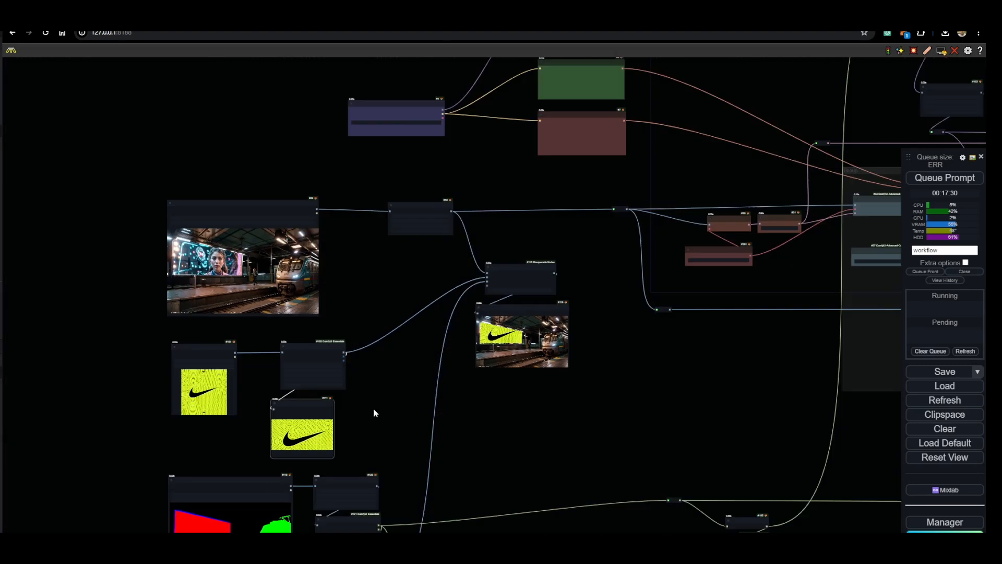
drag(374, 410, 408, 326)
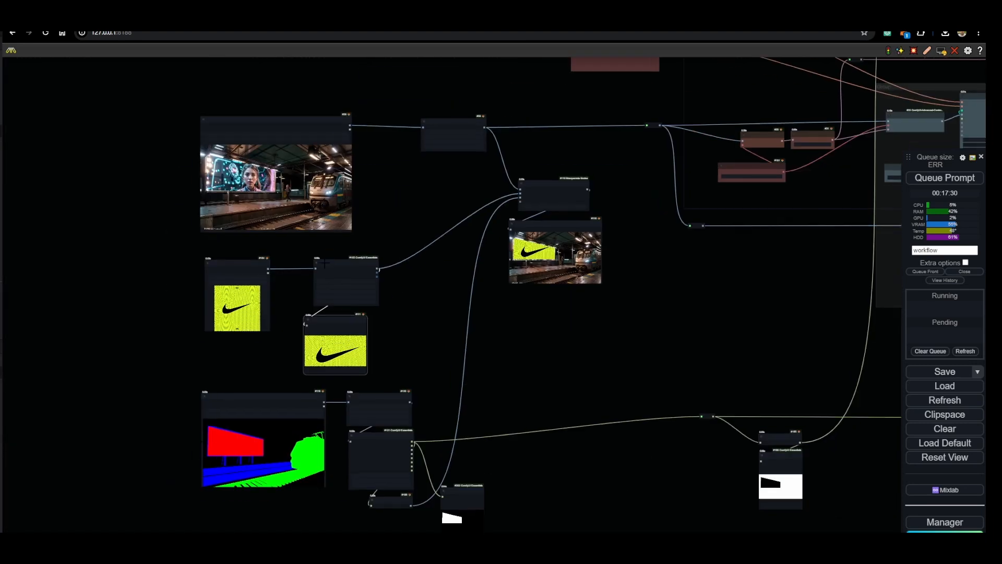
- Review the resize_behavior options of the Paste By Mask node without changing the selection
scroll(327, 259, up, 5)
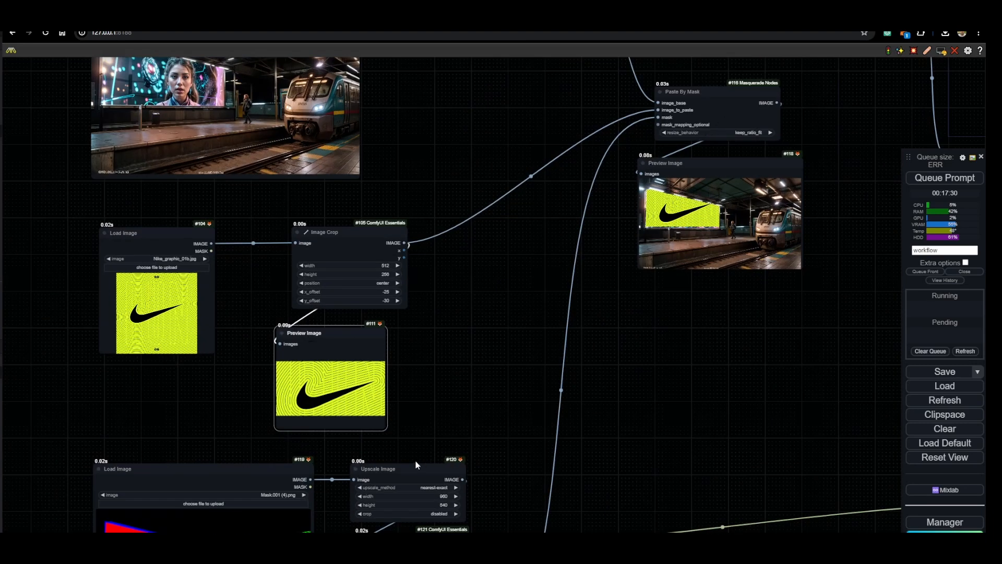
drag(366, 121, 359, 226)
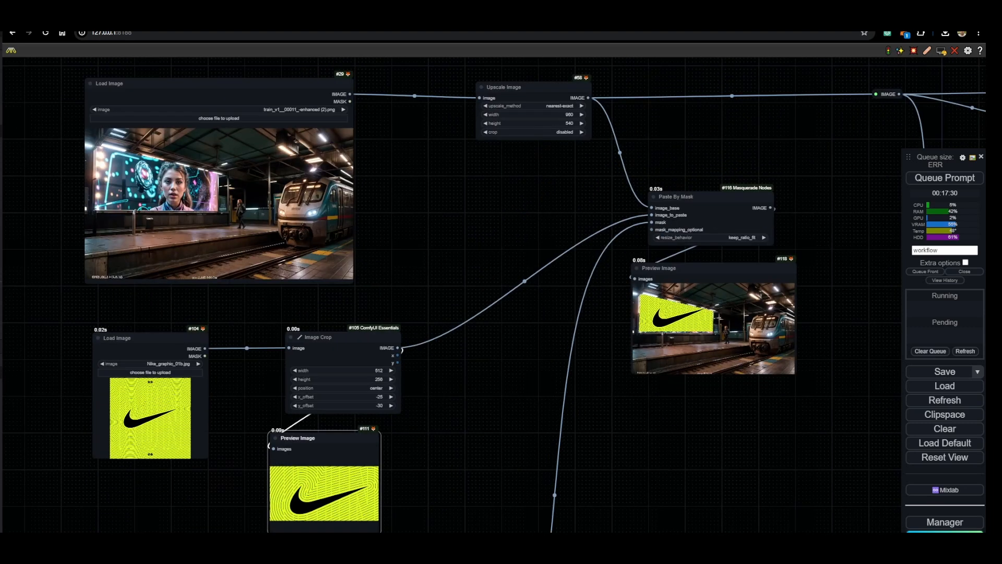
scroll(790, 244, up, 6)
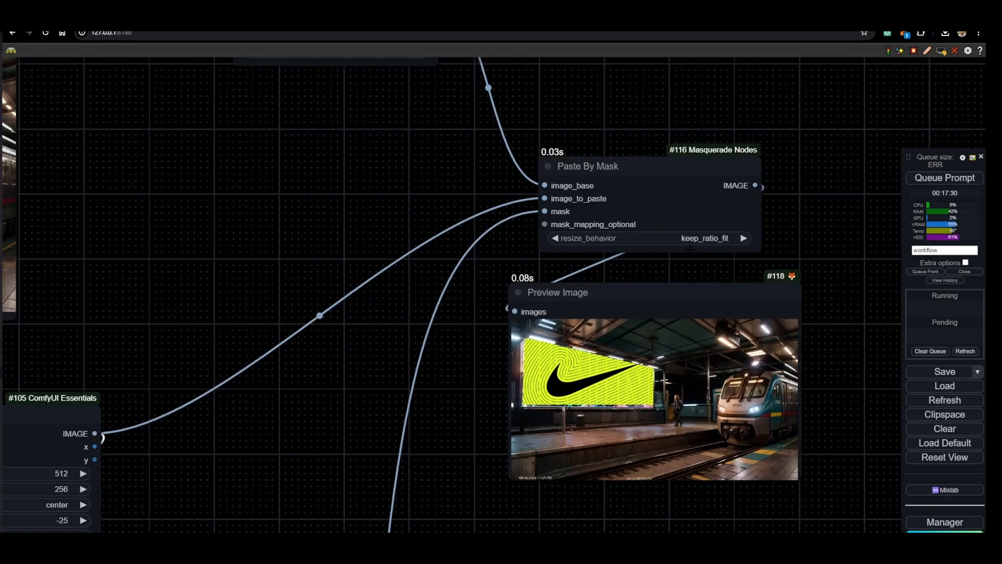
click(728, 239)
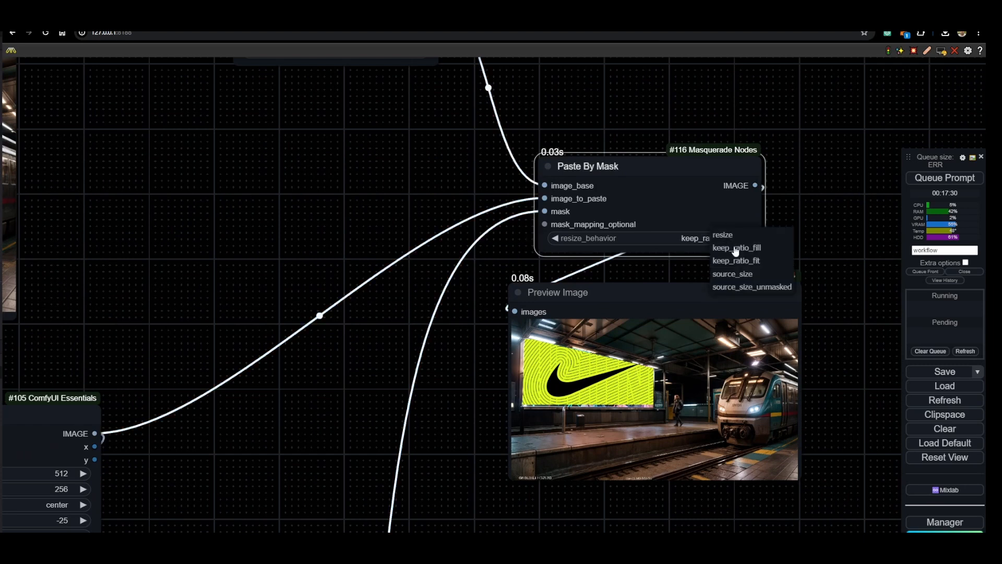
click(834, 162)
scroll(774, 260, down, 3)
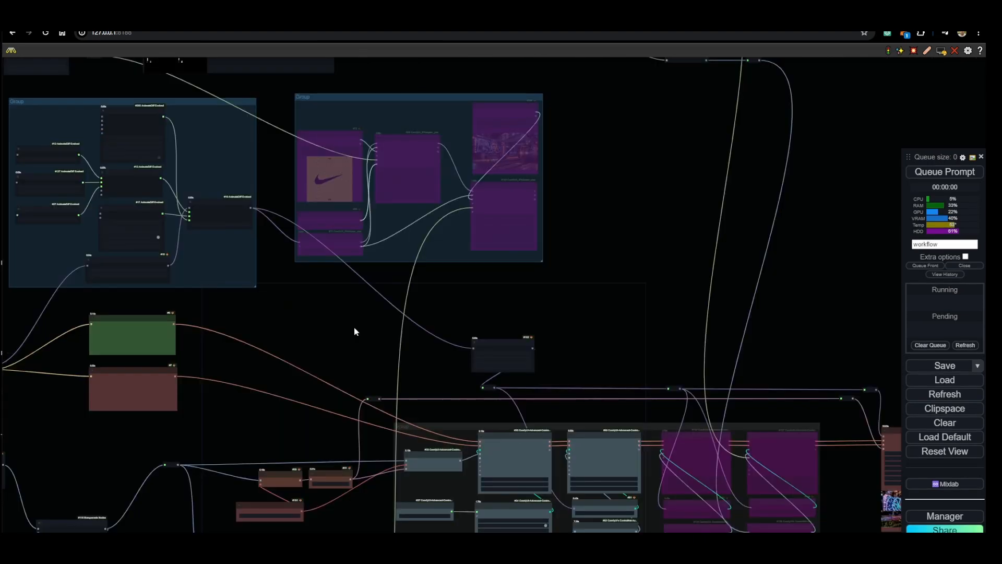
- Queue the workflow with the Paste By Mask output feeding the IMAGE reroute, and bring the Video Combine output into view
scroll(301, 269, up, 2)
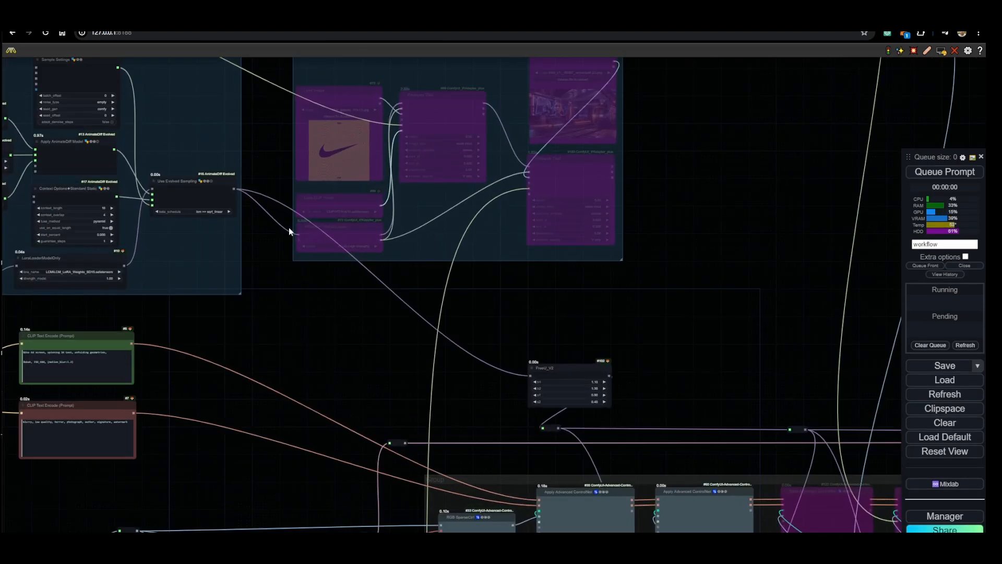
scroll(360, 420, down, 3)
drag(189, 490, 290, 317)
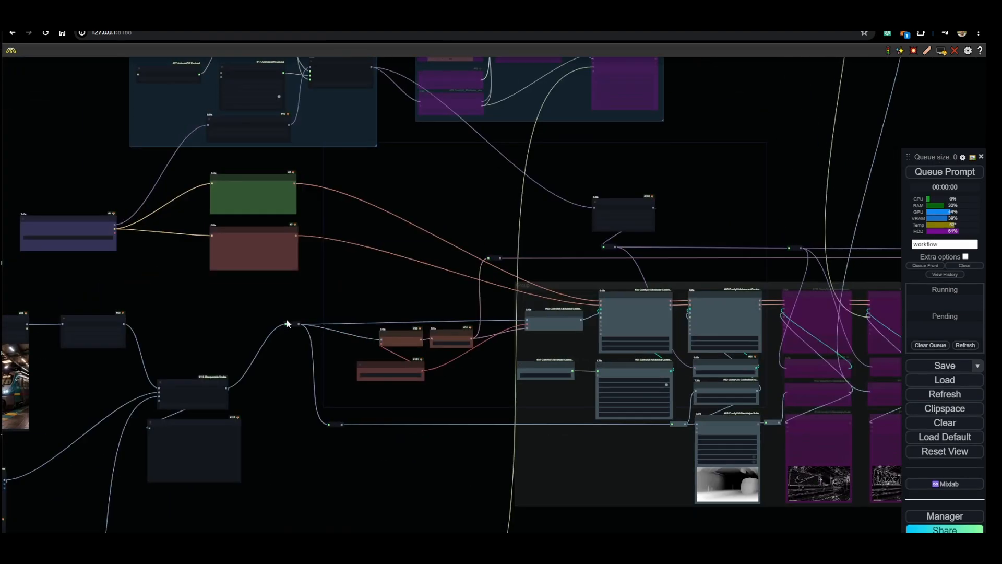
scroll(216, 185, up, 5)
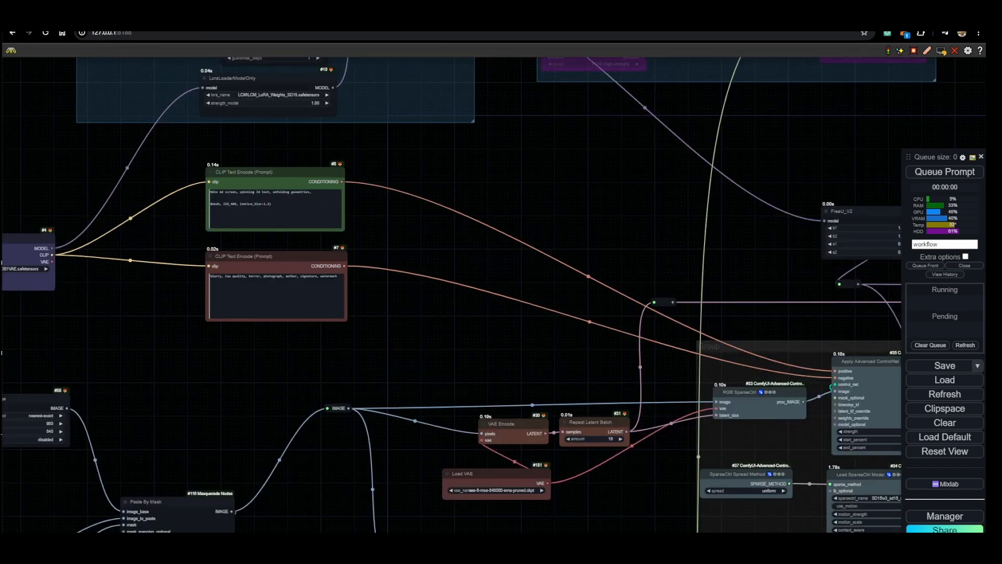
drag(678, 233, 345, 217)
click(950, 175)
scroll(713, 191, down, 5)
drag(713, 191, 130, 190)
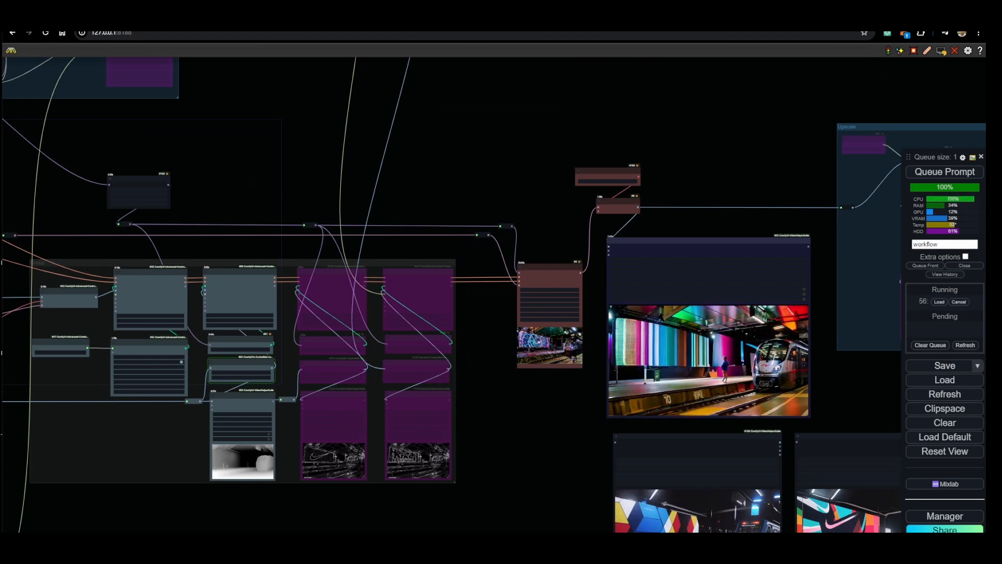
- Trace the Nike graphic from Paste By Mask through the ControlNet chain to the KSampler and examine the rendered video in Video Combine
drag(291, 527, 984, 451)
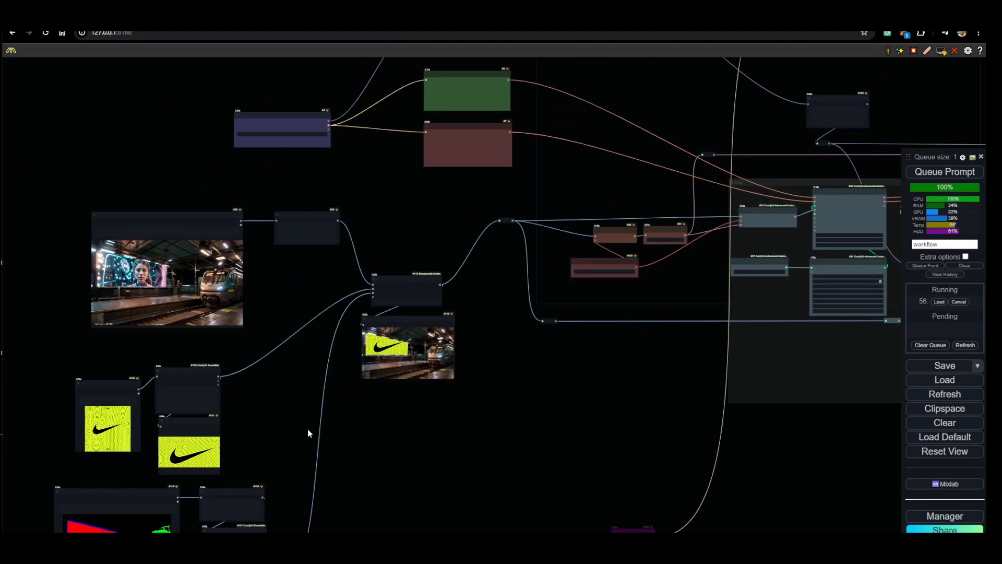
drag(271, 435, 298, 431)
scroll(342, 364, up, 3)
drag(342, 368, 517, 271)
scroll(516, 271, up, 2)
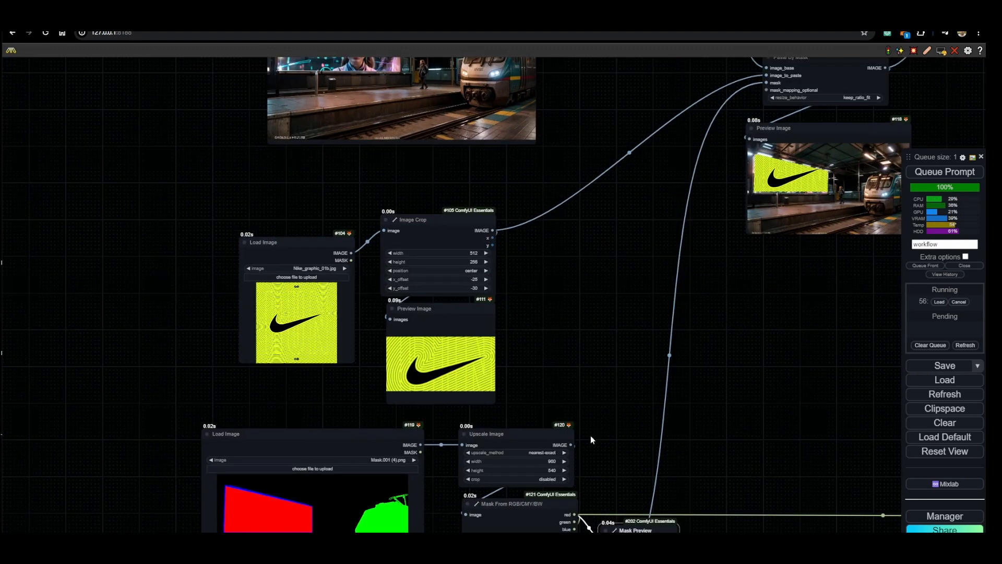
drag(546, 421, 496, 335)
drag(595, 178, 484, 468)
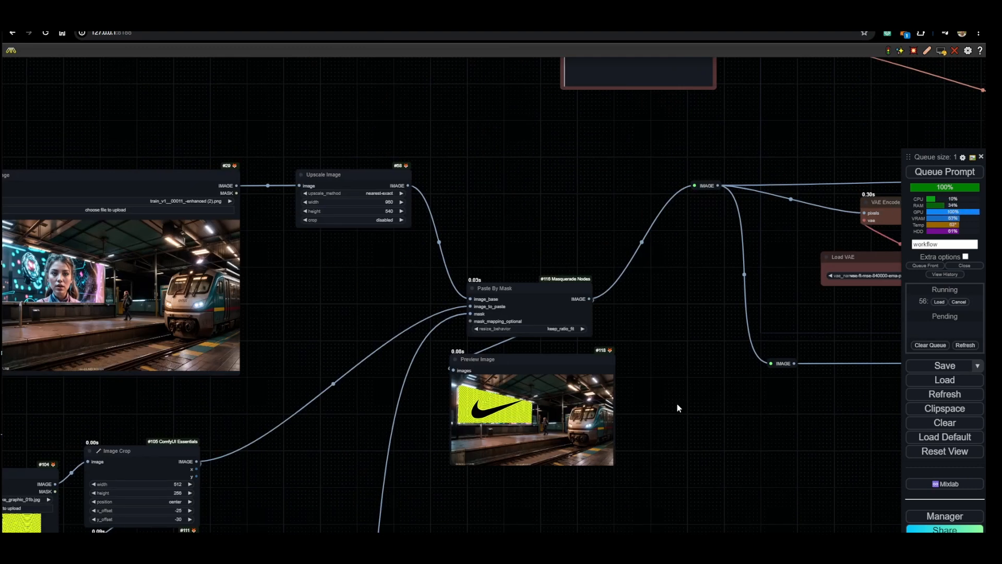
drag(734, 323, 325, 404)
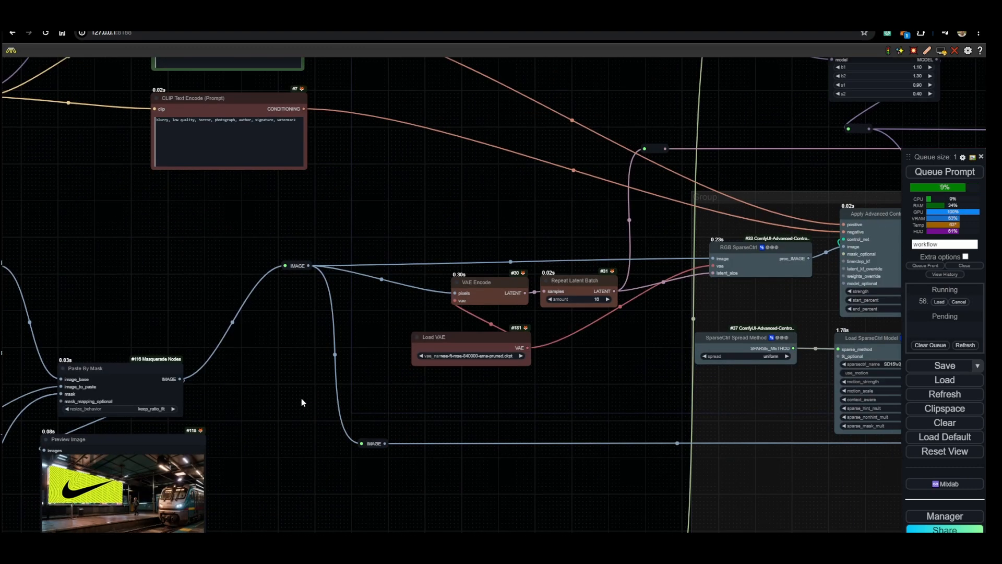
drag(421, 425, 272, 479)
scroll(272, 478, down, 3)
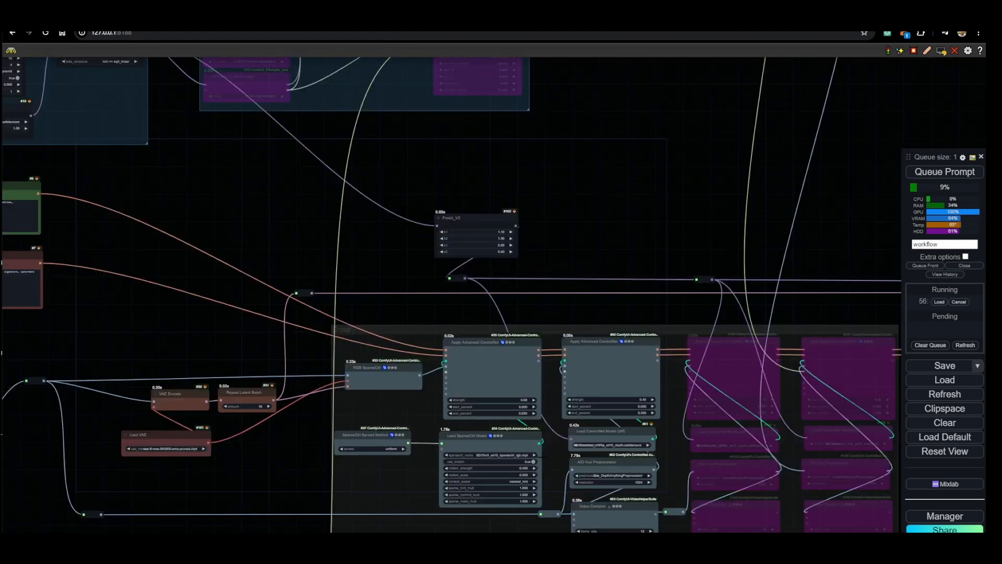
drag(539, 457, 378, 492)
drag(714, 290, 186, 222)
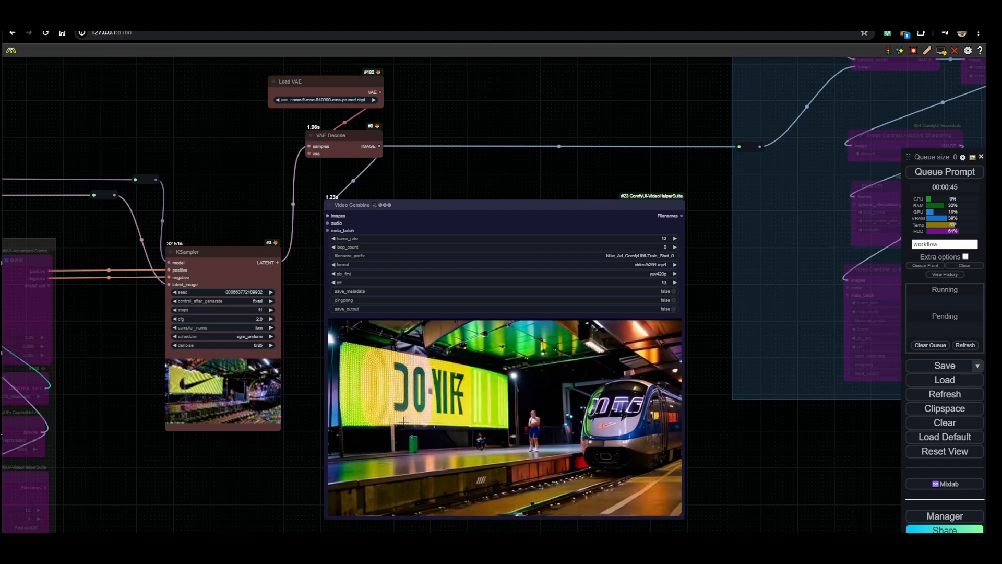
scroll(402, 417, up, 2)
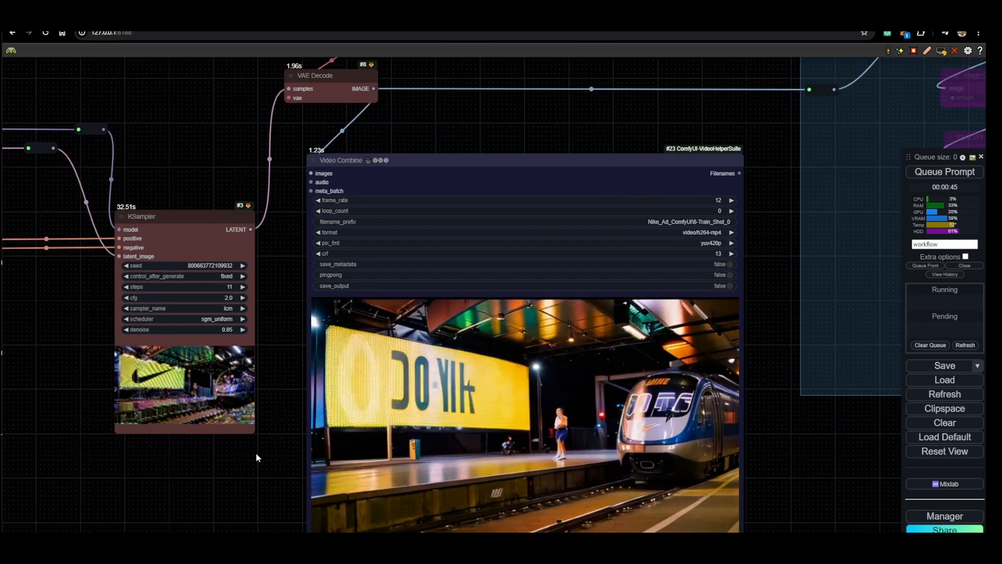
- Set end_percent of the Apply Advanced ControlNet node fed by RGB SparseCtrl to 0.75
scroll(269, 457, down, 5)
drag(268, 457, 509, 441)
drag(429, 459, 618, 403)
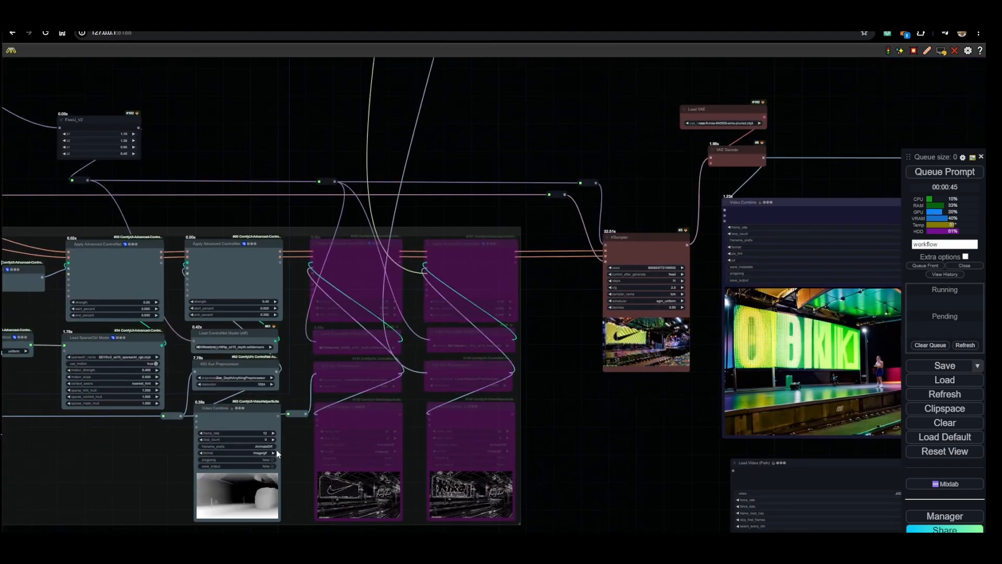
drag(299, 449, 557, 440)
drag(310, 306, 367, 304)
scroll(367, 305, up, 7)
click(522, 245)
click(544, 305)
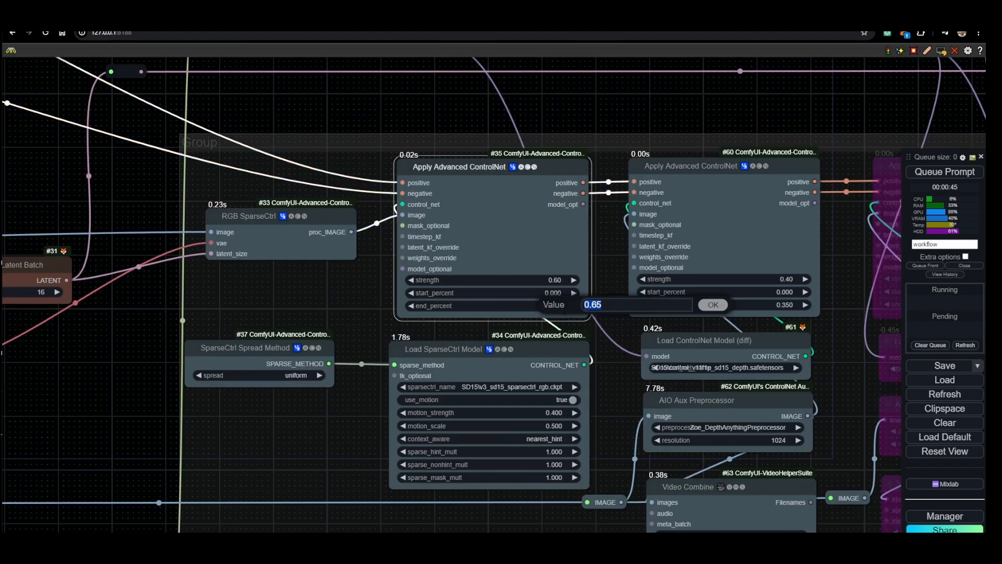
text(0.)
key(Return)
drag(608, 337, 594, 342)
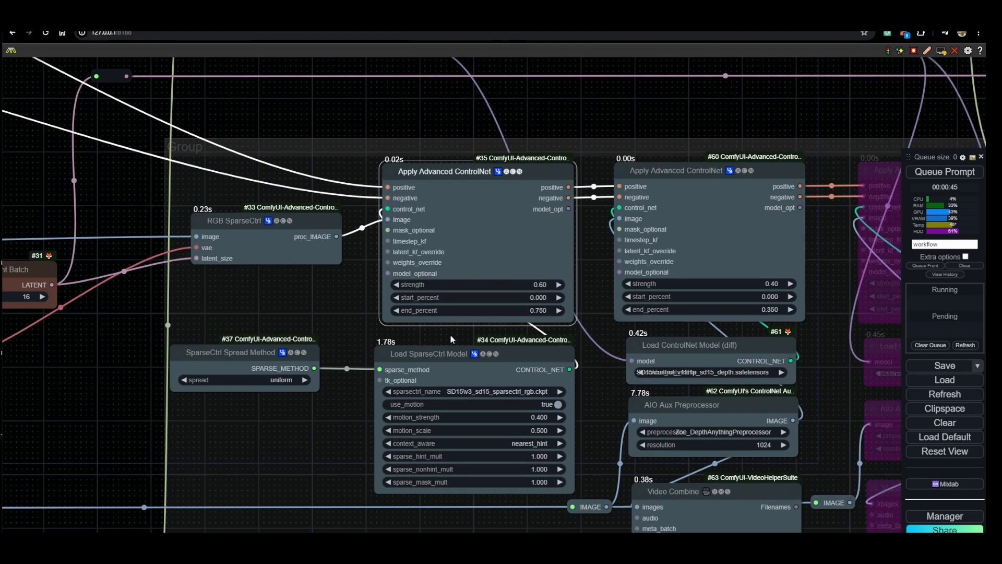
- Re-enable the bypassed lineart ControlNet nodes beside the depth ControlNet, keeping the IMAGE reroute that feeds them active
scroll(452, 339, down, 3)
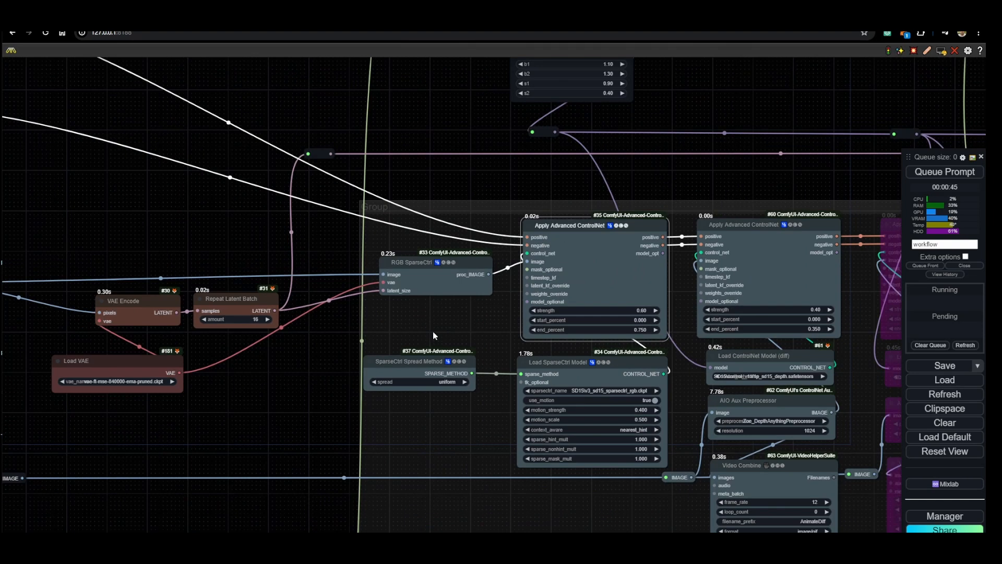
drag(432, 362, 445, 366)
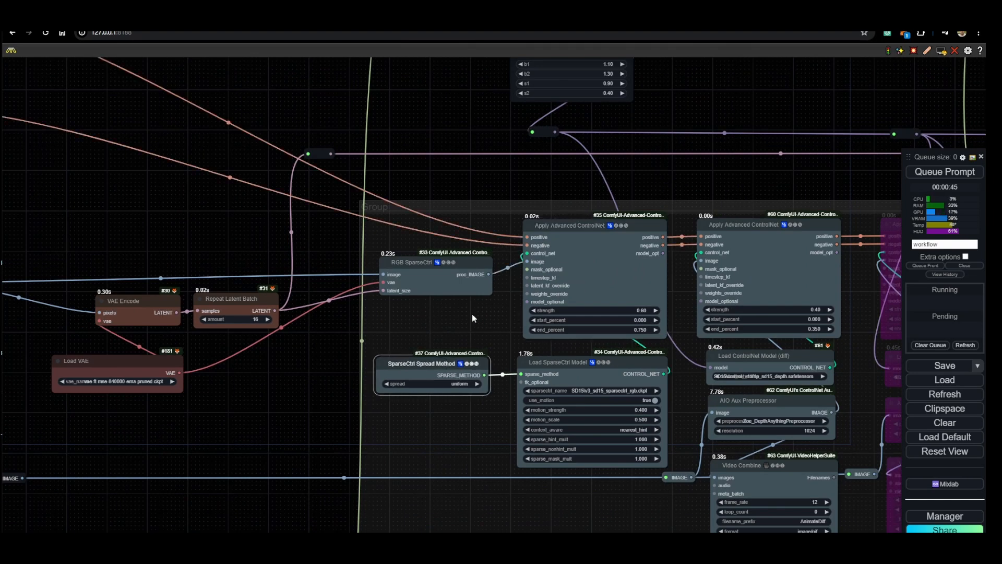
drag(486, 449, 194, 452)
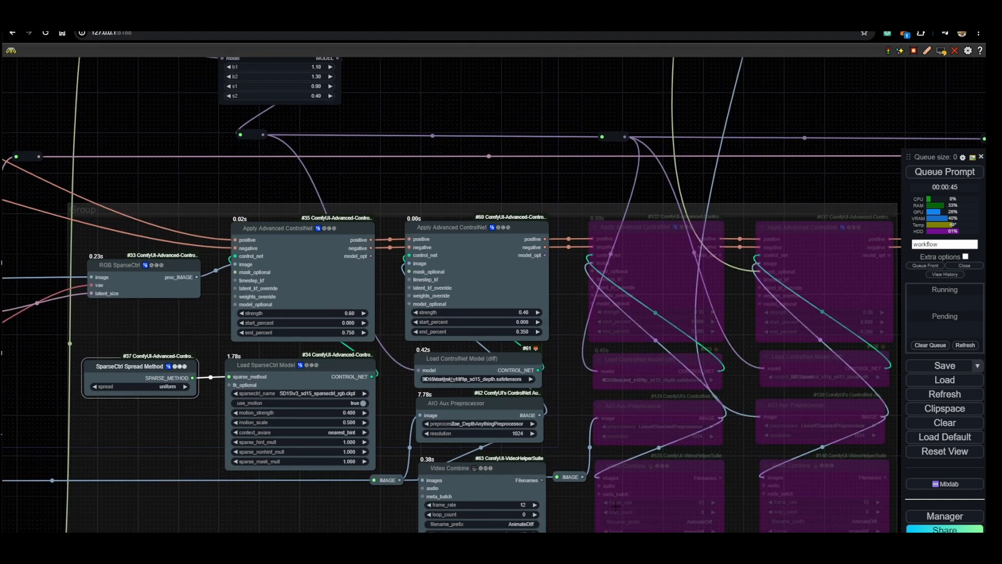
drag(592, 511, 519, 501)
drag(511, 277, 613, 532)
key(ctrl+b)
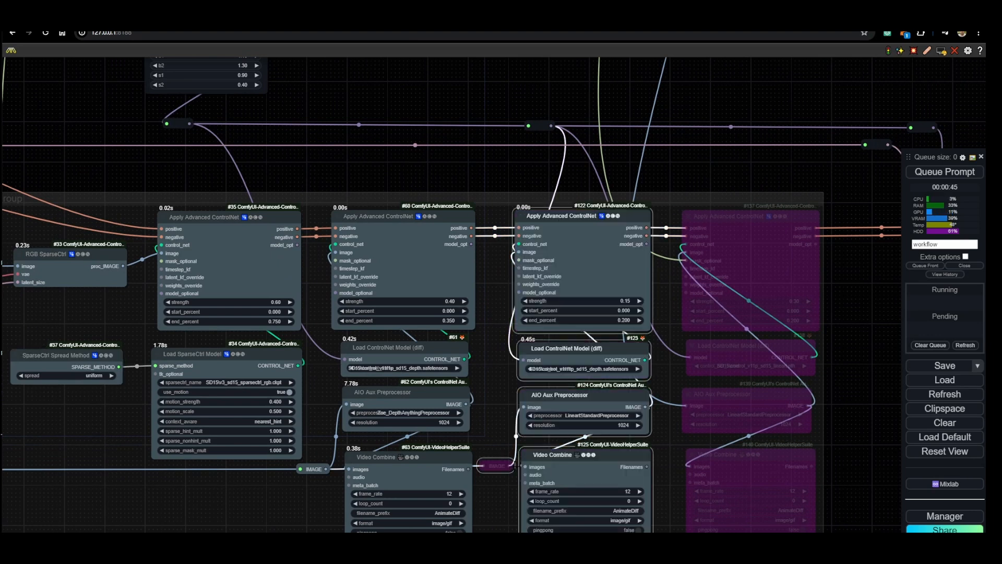
key(ctrl+b)
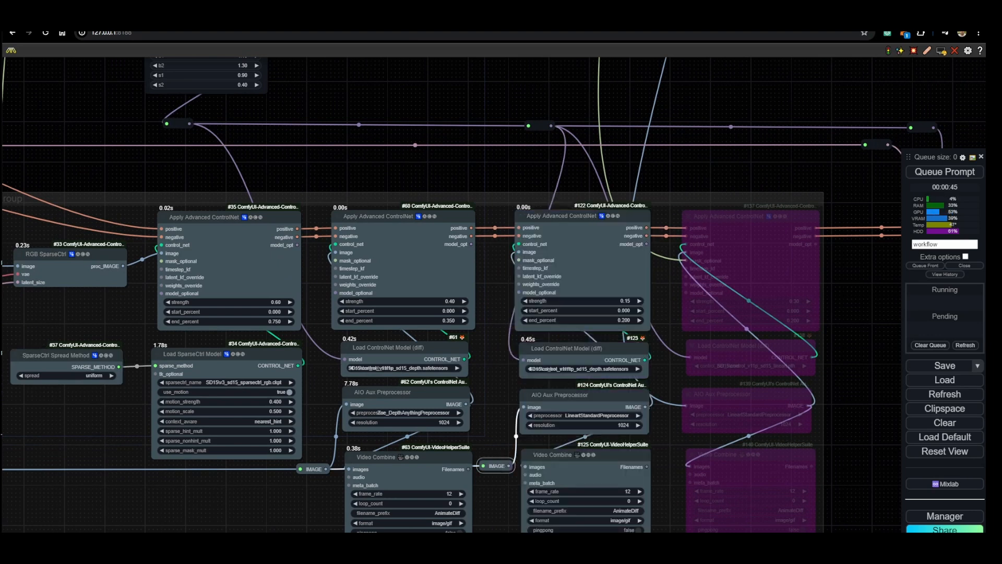
- Examine the lineart ControlNet's strength, start and end percent, model, preprocessor and preview alongside those of the depth ControlNet
drag(490, 421, 696, 349)
scroll(619, 479, down, 4)
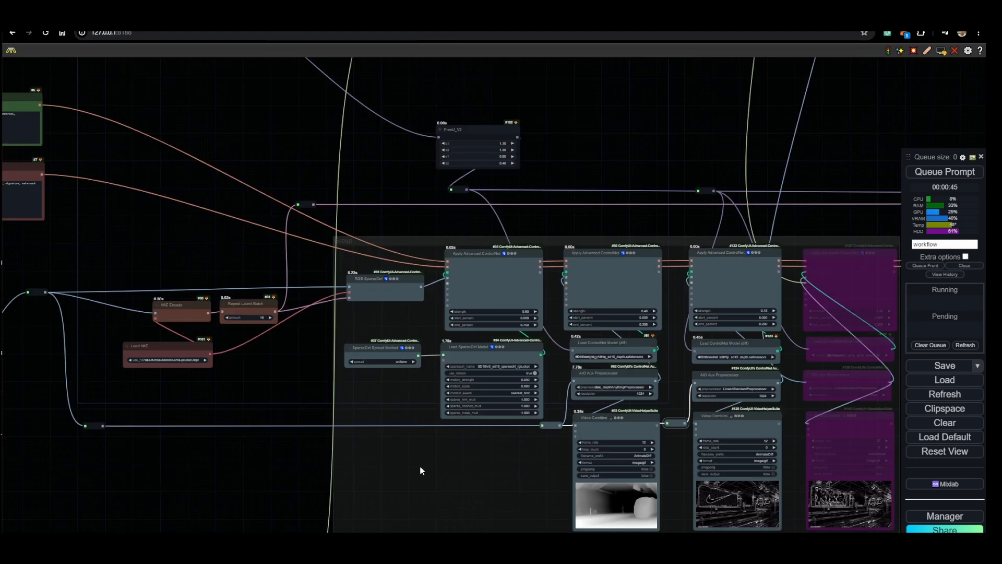
drag(343, 480, 661, 443)
drag(598, 424, 92, 449)
scroll(548, 478, up, 7)
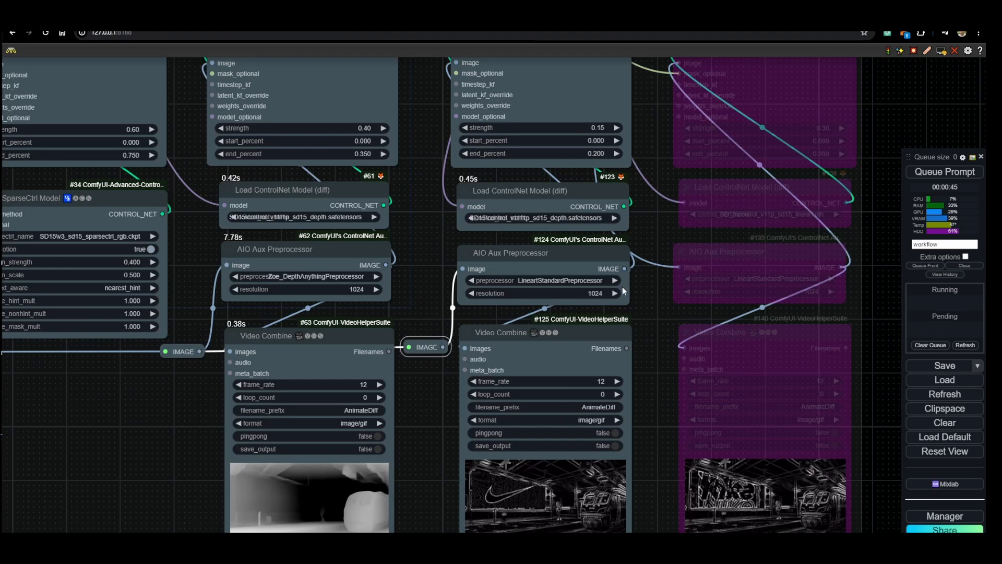
drag(643, 296, 647, 381)
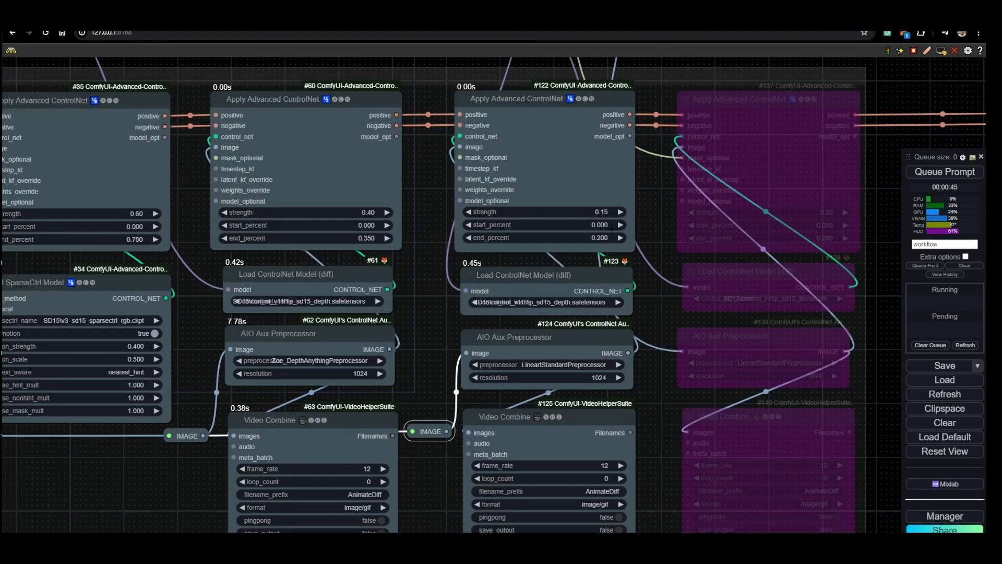
scroll(619, 224, up, 4)
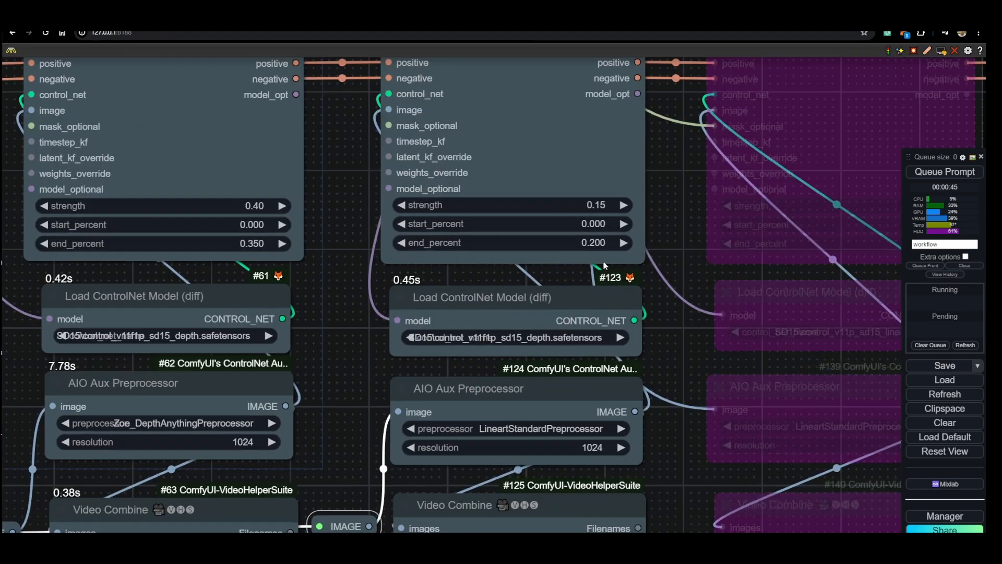
scroll(459, 206, down, 3)
scroll(584, 321, up, 3)
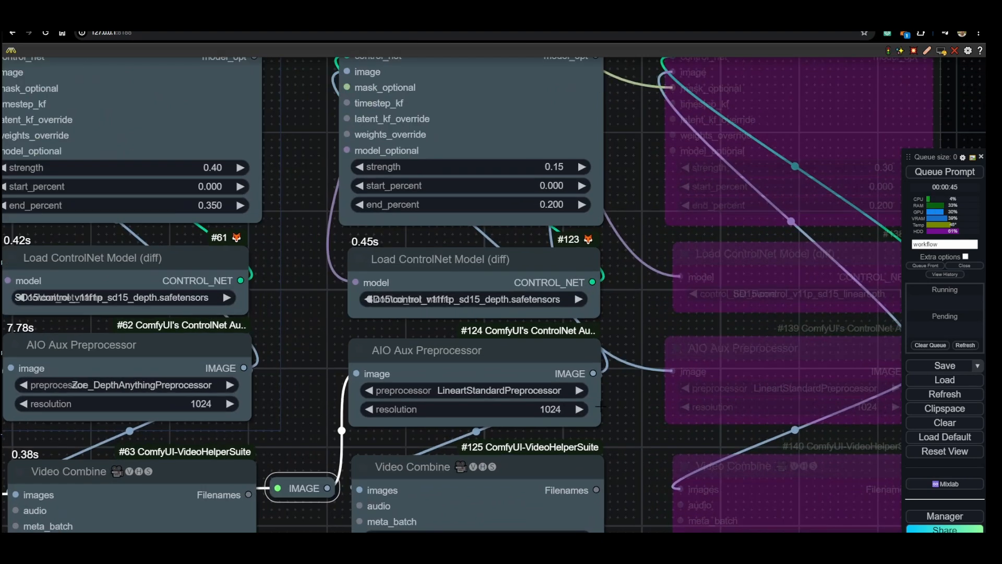
scroll(631, 365, down, 3)
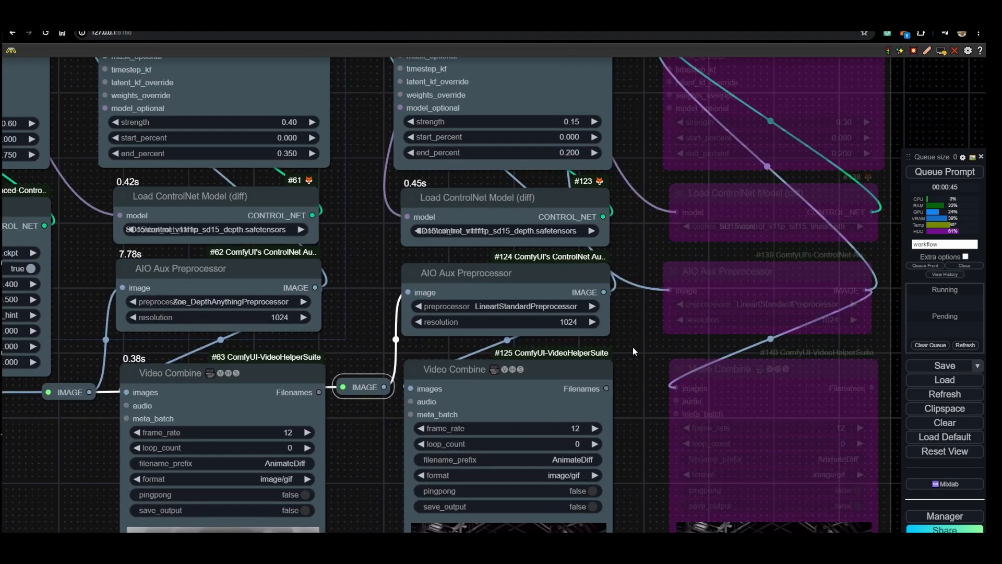
scroll(313, 490, up, 2)
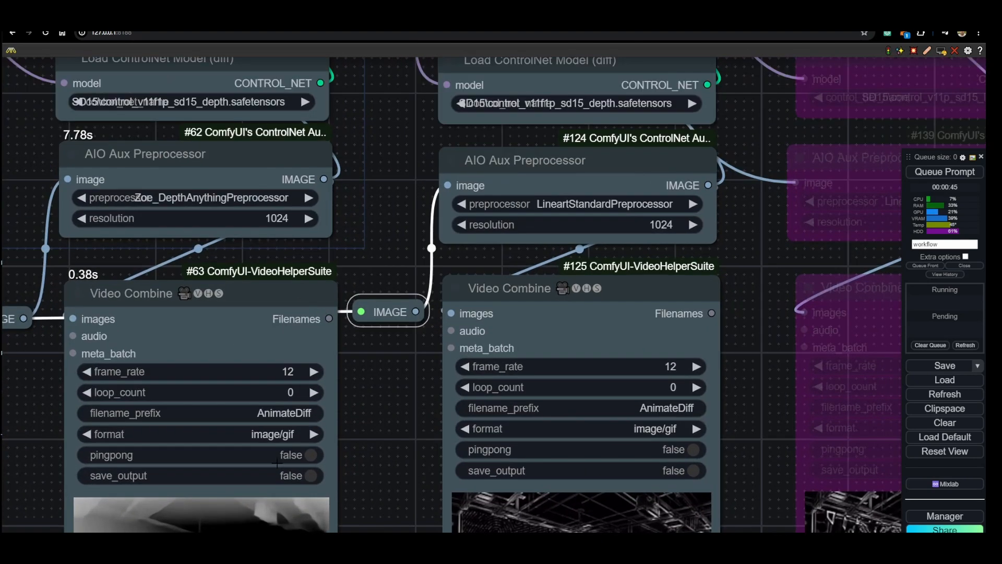
- Change the format of the depth and lineart Video Combine previews to video/h264-mp4
click(276, 434)
click(279, 513)
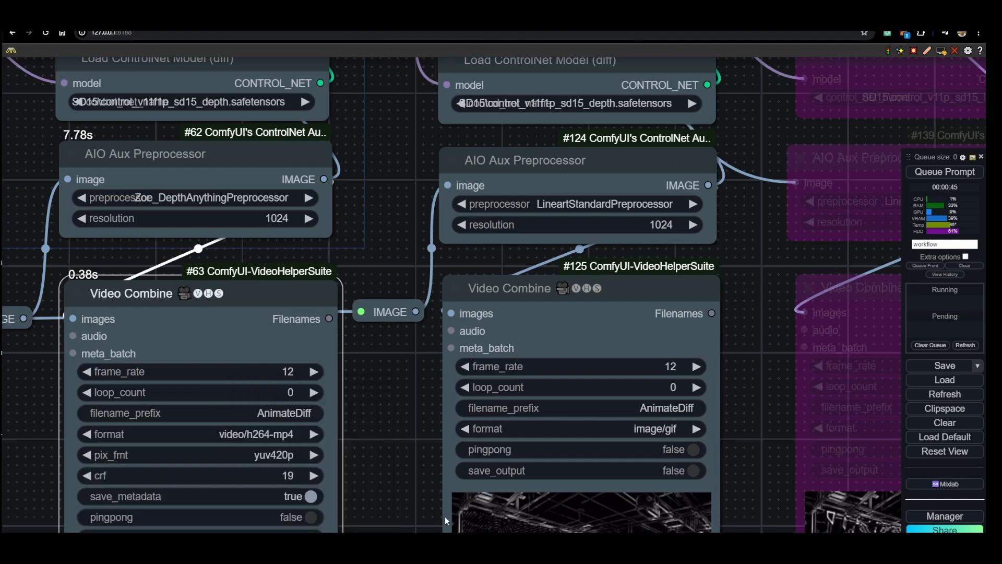
click(662, 432)
click(660, 517)
scroll(747, 412, down, 5)
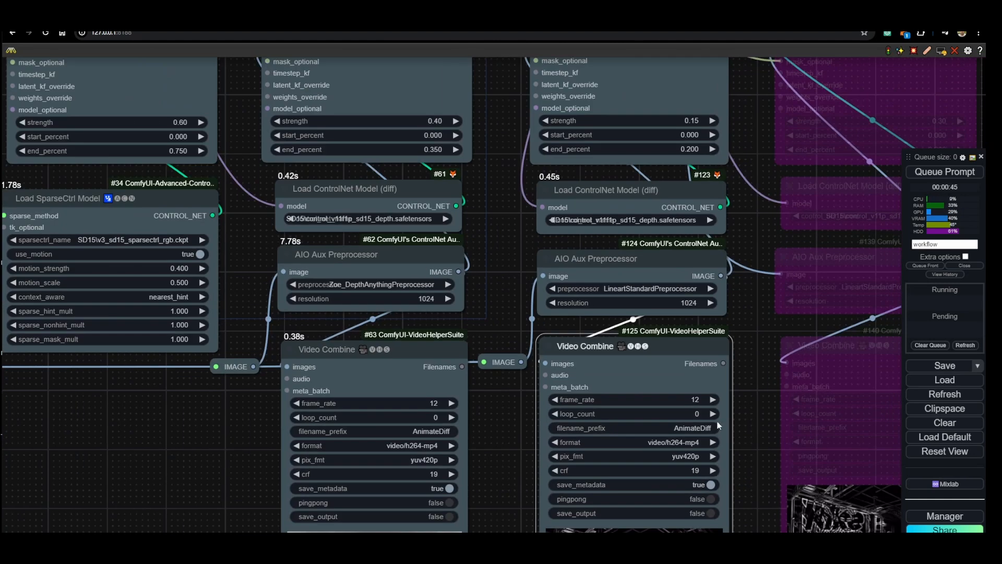
- Check the new Nike billboard render and set end_percent of the RGB SparseCtrl Apply Advanced ControlNet to 0.6
scroll(546, 436, up, 2)
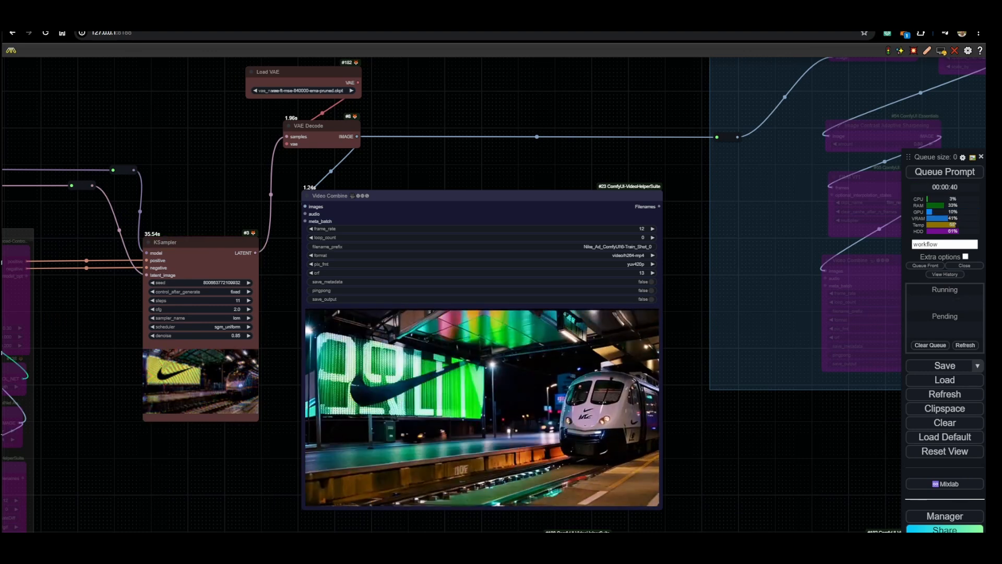
scroll(404, 404, up, 2)
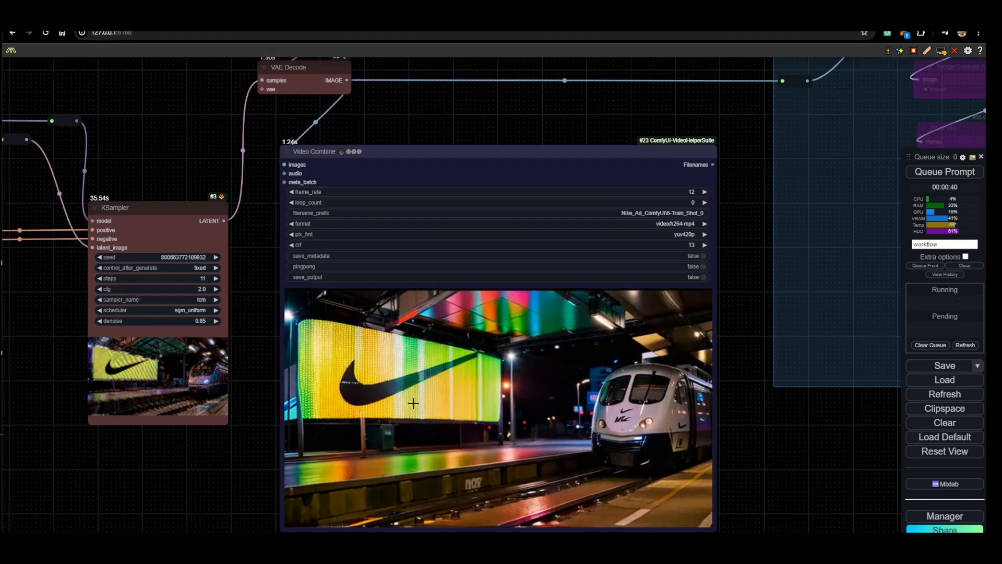
scroll(413, 403, down, 1)
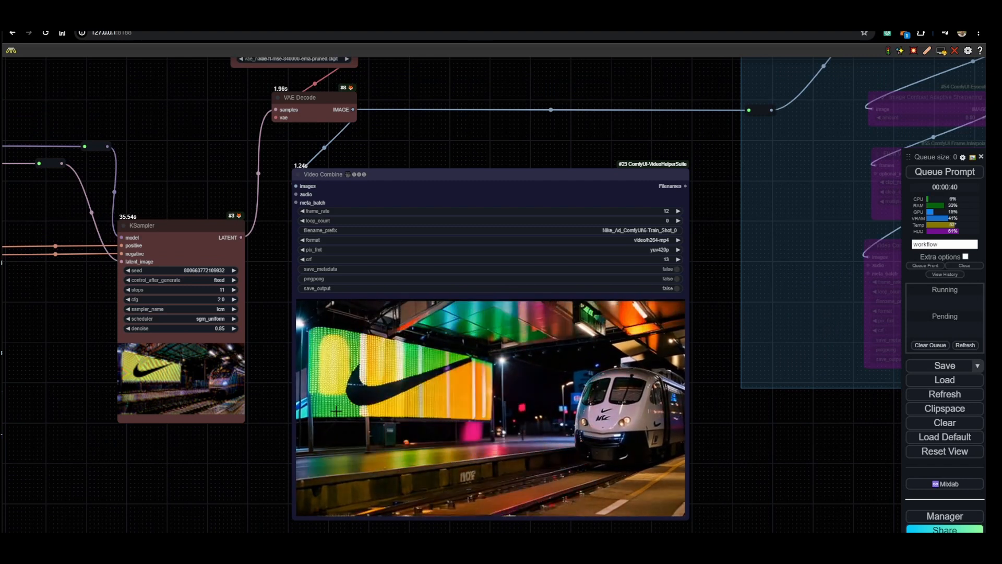
scroll(351, 411, down, 4)
drag(286, 433, 641, 382)
drag(167, 383, 390, 361)
scroll(188, 331, up, 7)
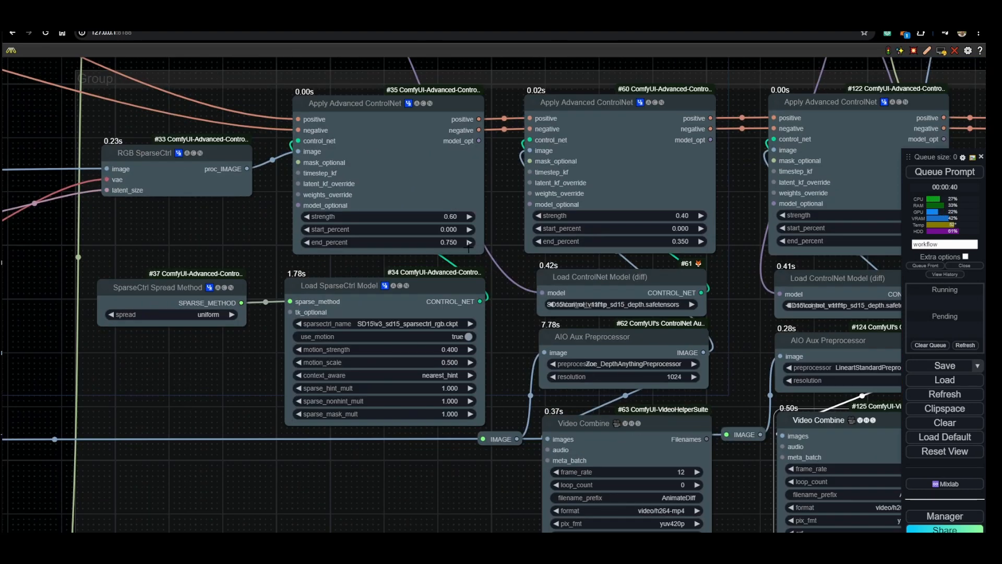
click(308, 288)
text(0.6)
key(Return)
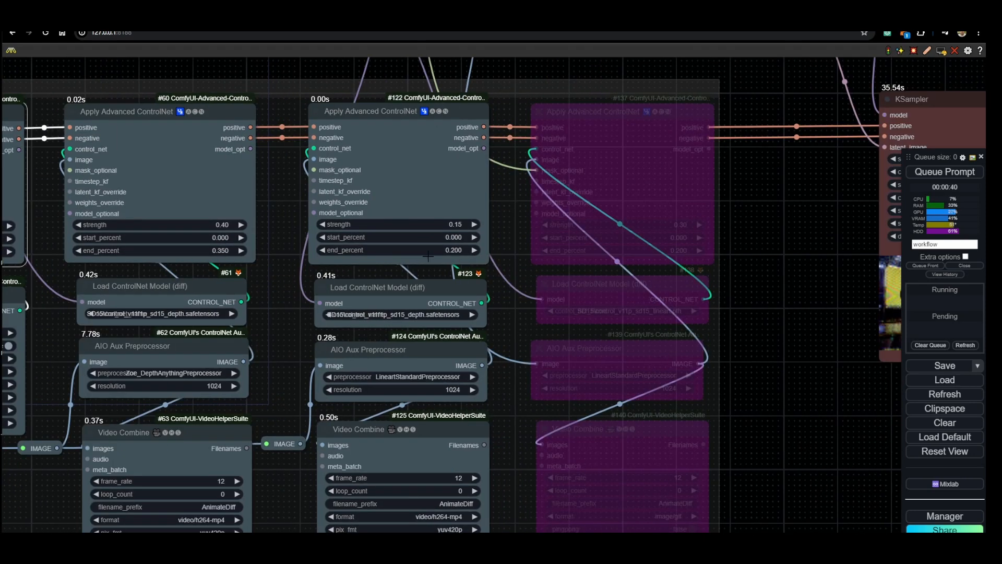
- Set end_percent of the lineart Apply Advanced ControlNet to 0.15
click(420, 249)
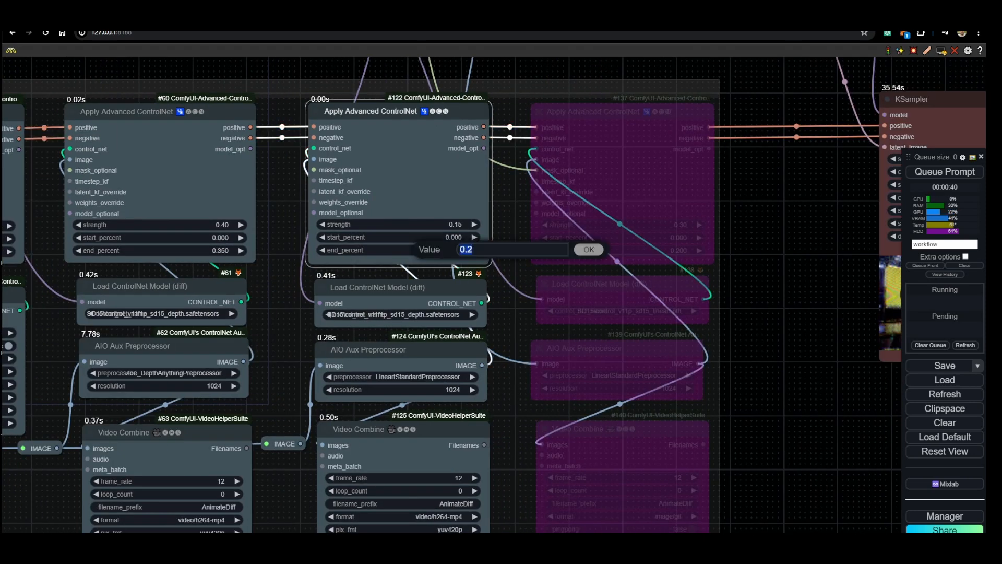
text(0.15)
key(Return)
- Re-enable the bypassed IPAdapter group holding the Nike graphic and train-station reference images and bring it into close view
scroll(459, 273, down, 5)
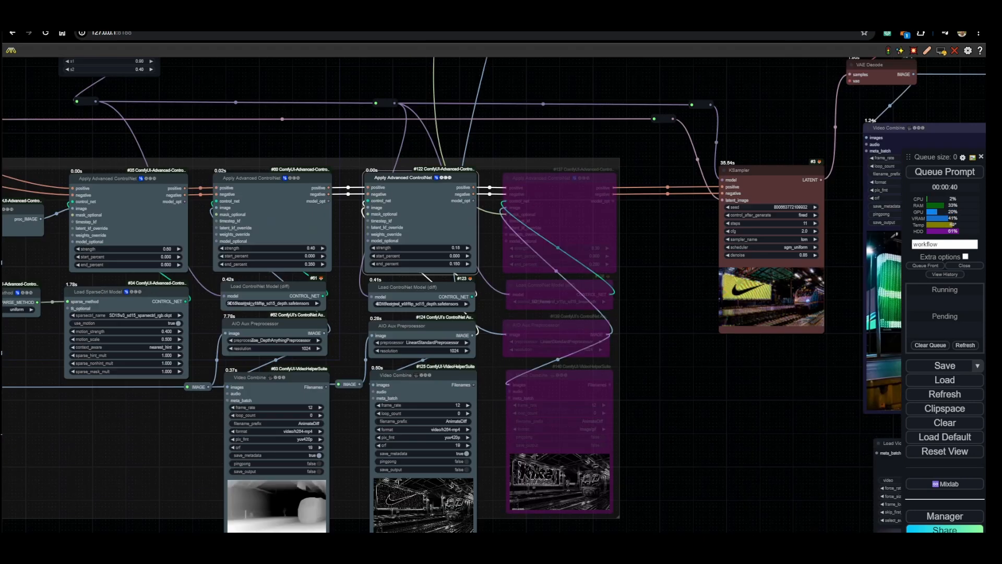
drag(343, 102, 454, 390)
drag(314, 160, 484, 347)
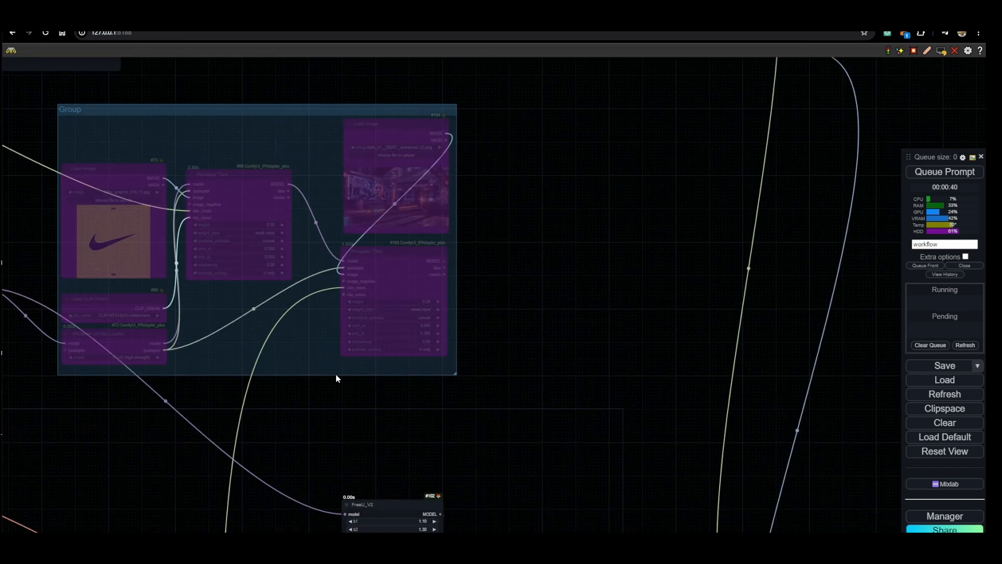
right_click(306, 350)
drag(41, 136, 410, 352)
key(ctrl+b)
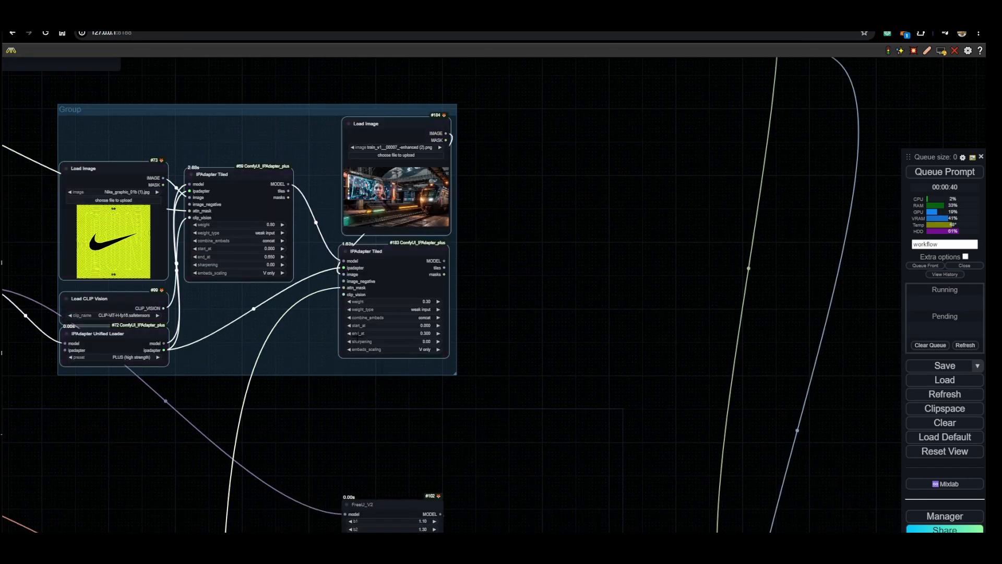
drag(308, 370, 473, 351)
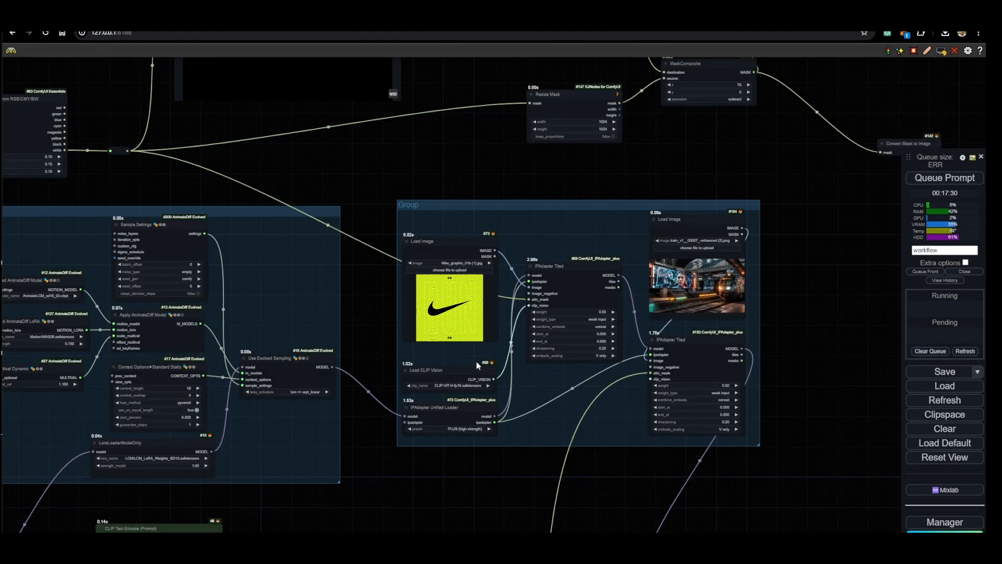
scroll(529, 387, up, 3)
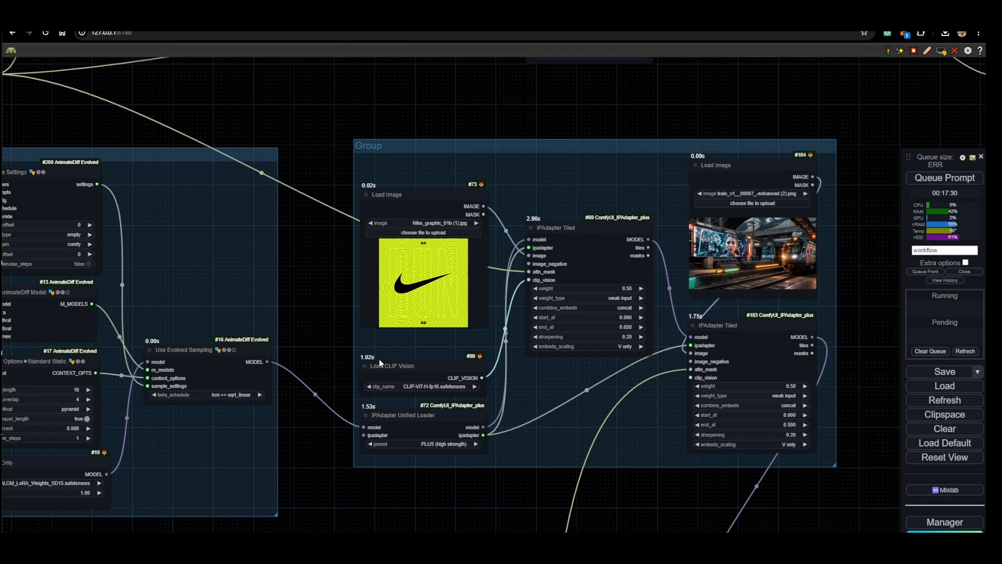
- Examine how the evolved-sampling model feeds the IPAdapter group and its two IPAdapter Tiled nodes for the Nike graphic and train-station images
scroll(379, 358, down, 3)
drag(289, 318, 541, 356)
scroll(520, 353, down, 2)
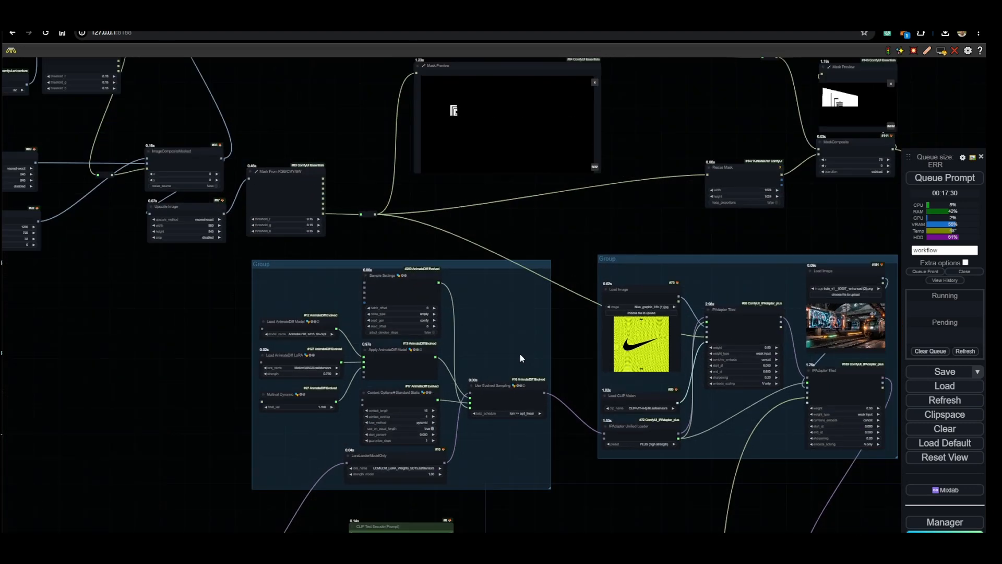
drag(808, 364, 605, 338)
scroll(598, 348, up, 2)
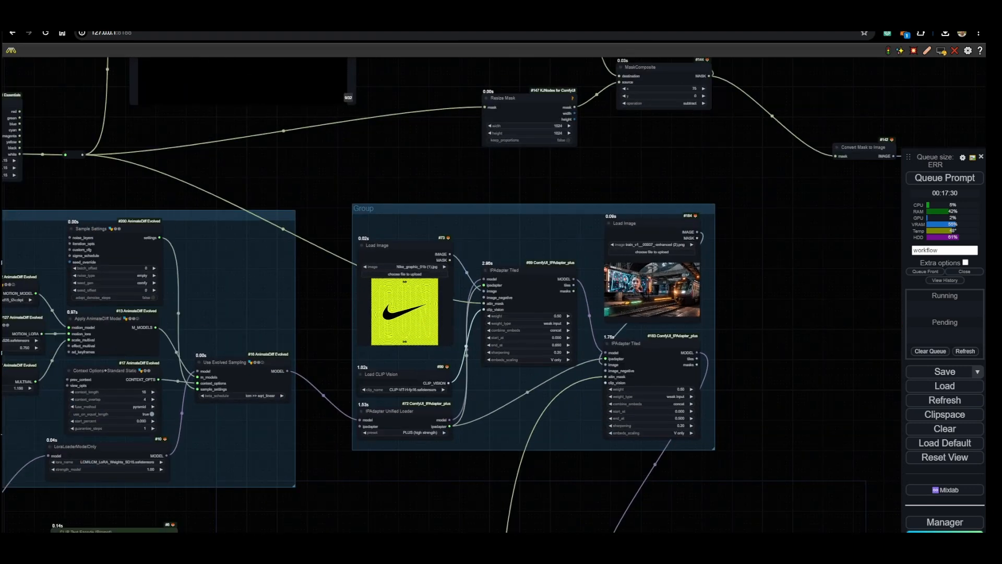
scroll(650, 288, up, 4)
scroll(615, 445, down, 1)
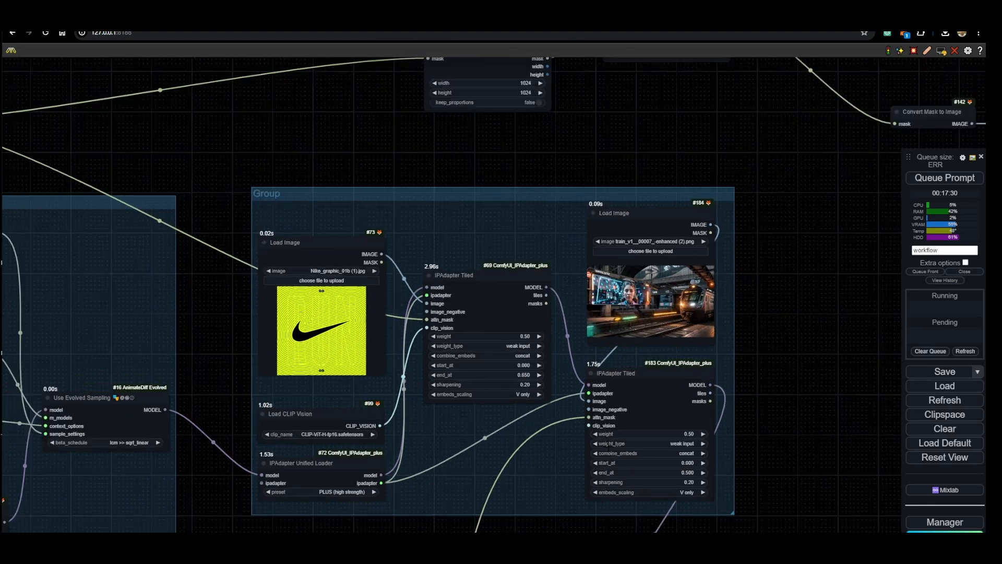
scroll(590, 425, up, 2)
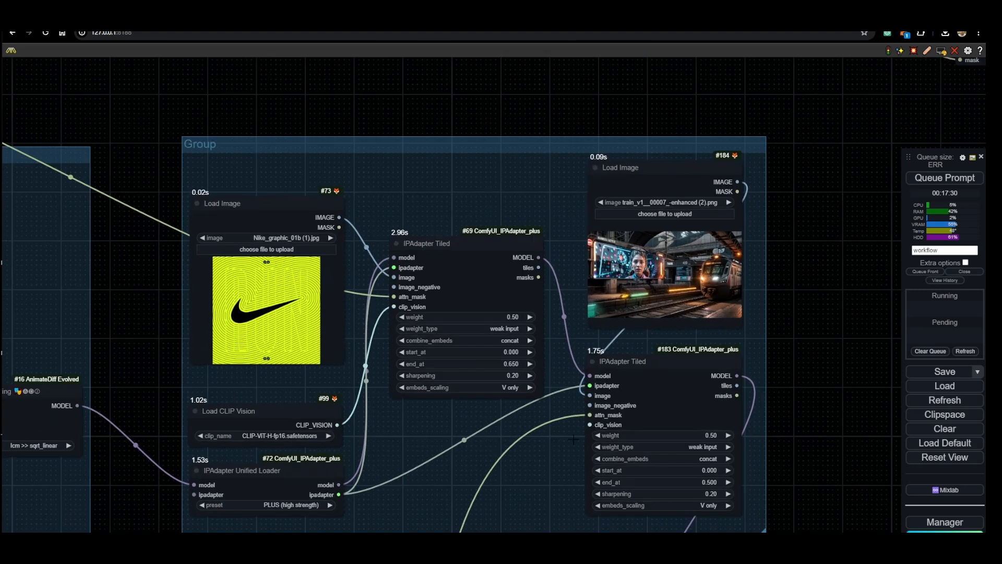
- Trace the red billboard mask from its Load Image node through Mask From RGB/CMY/BW and InvertMask to the second IPAdapter Tiled's attn_mask
drag(493, 497, 646, 171)
scroll(474, 334, down, 5)
drag(472, 399, 762, 124)
drag(595, 275, 782, 159)
scroll(289, 322, up, 3)
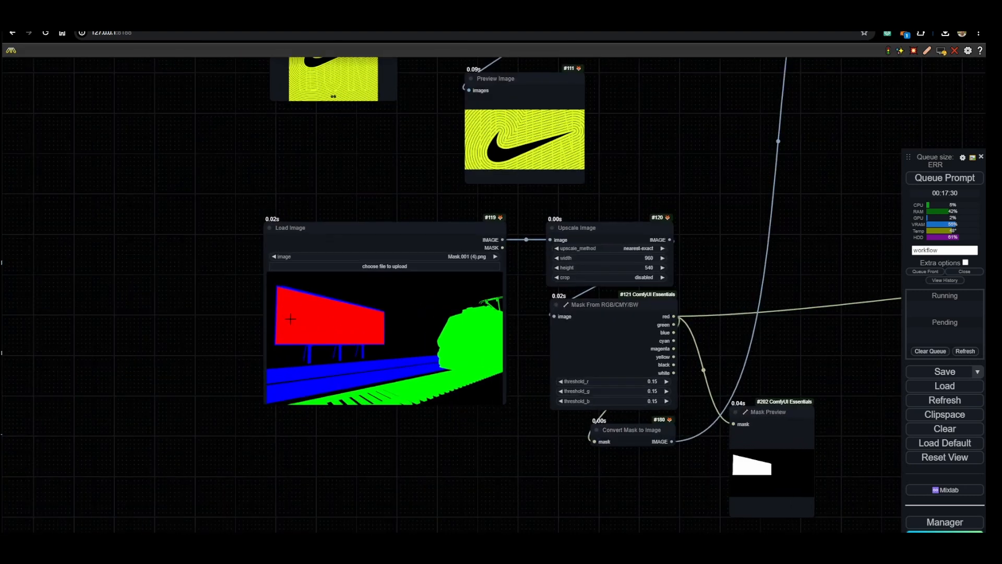
drag(699, 480, 254, 442)
scroll(254, 441, down, 3)
drag(661, 374, 311, 398)
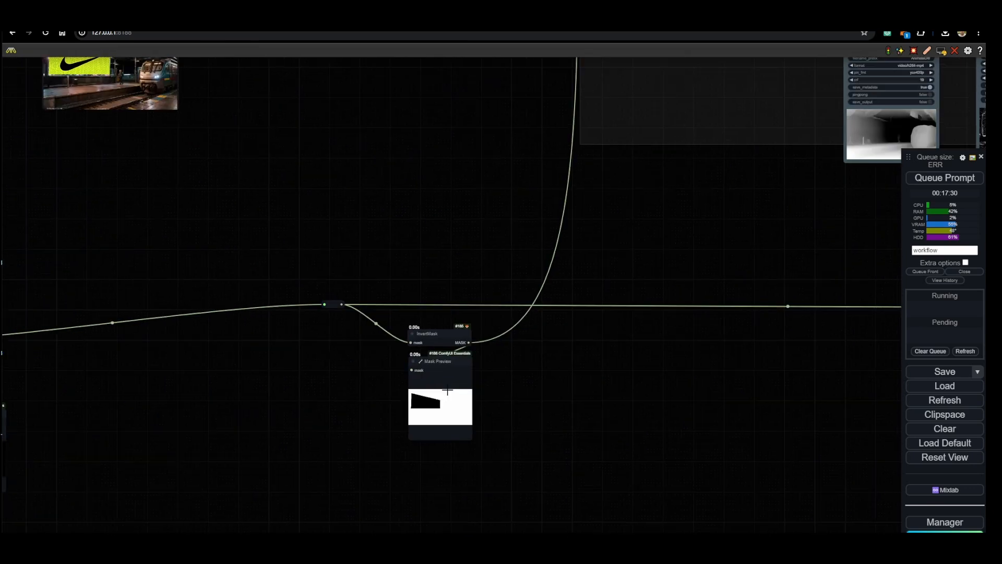
scroll(383, 421, up, 3)
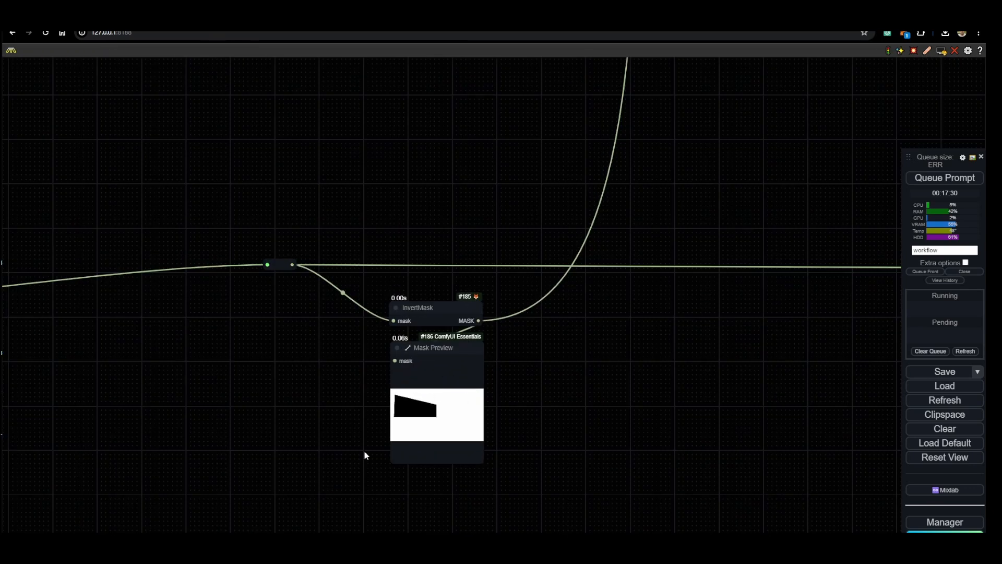
scroll(556, 375, down, 5)
drag(557, 99, 370, 523)
drag(503, 112, 427, 500)
scroll(432, 413, up, 7)
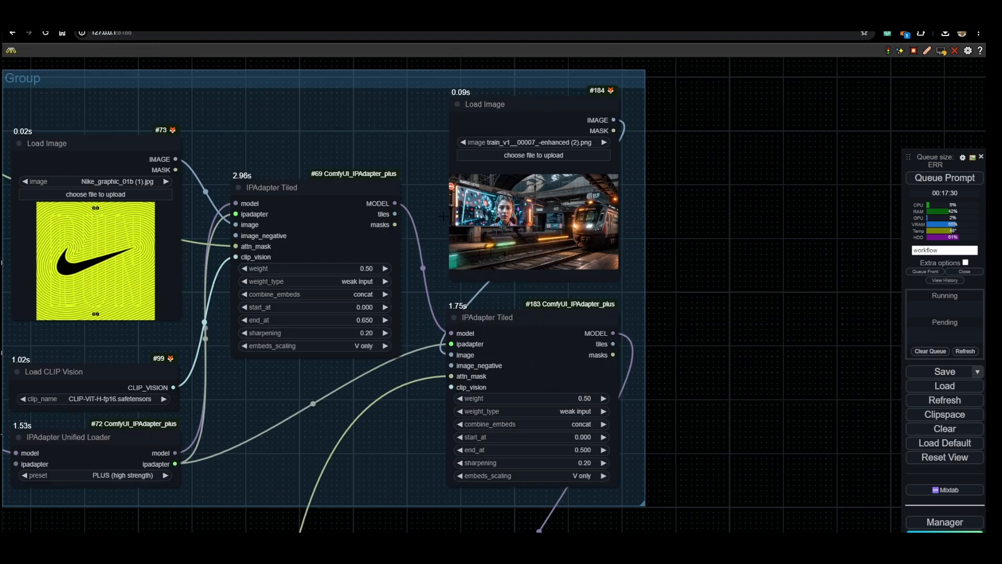
- Trace the Nike IPAdapter's attention mask back to the tunnel-pattern Load Video (Path) node and the billboard mask nodes
drag(308, 446, 654, 421)
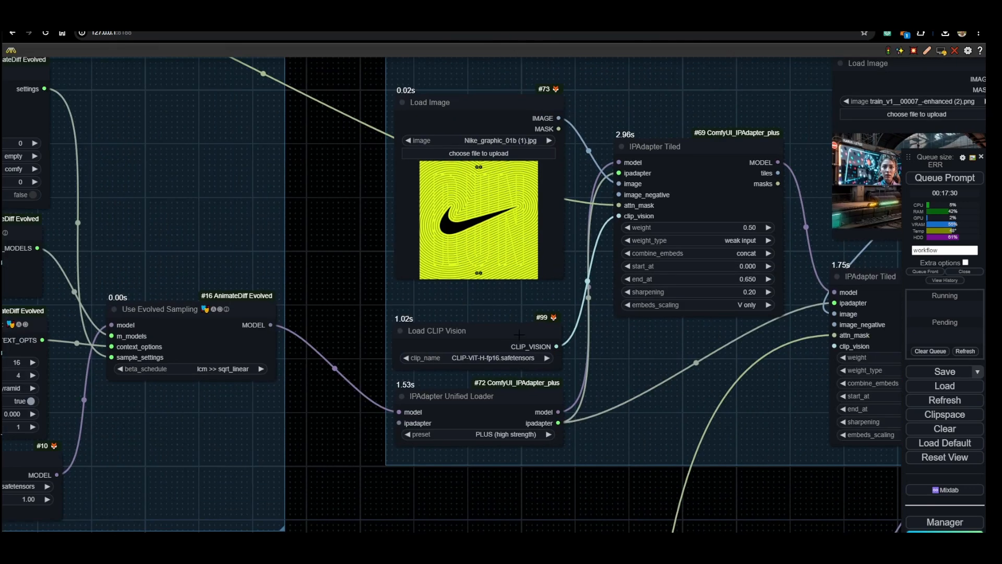
scroll(647, 344, down, 2)
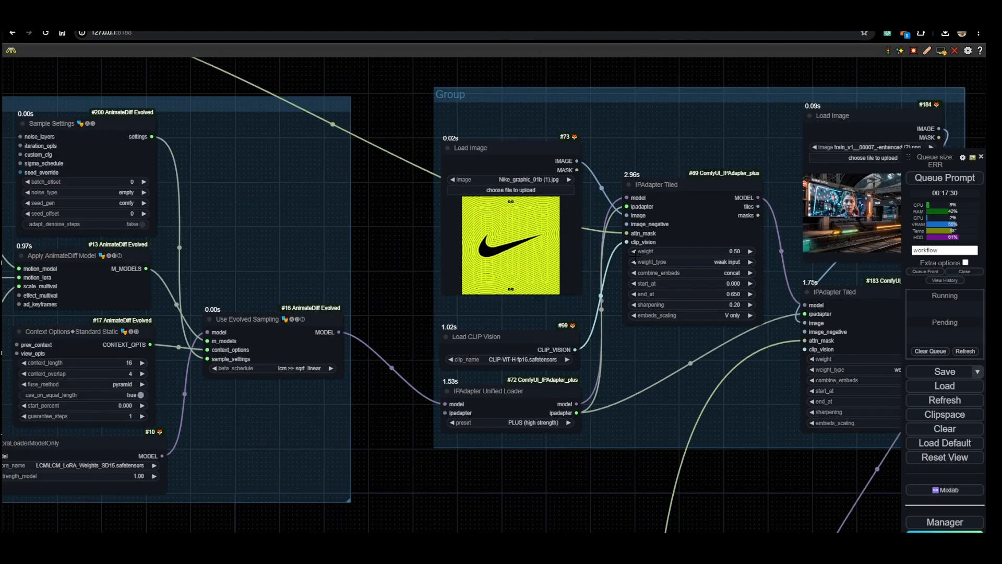
scroll(505, 273, down, 4)
drag(306, 218, 898, 421)
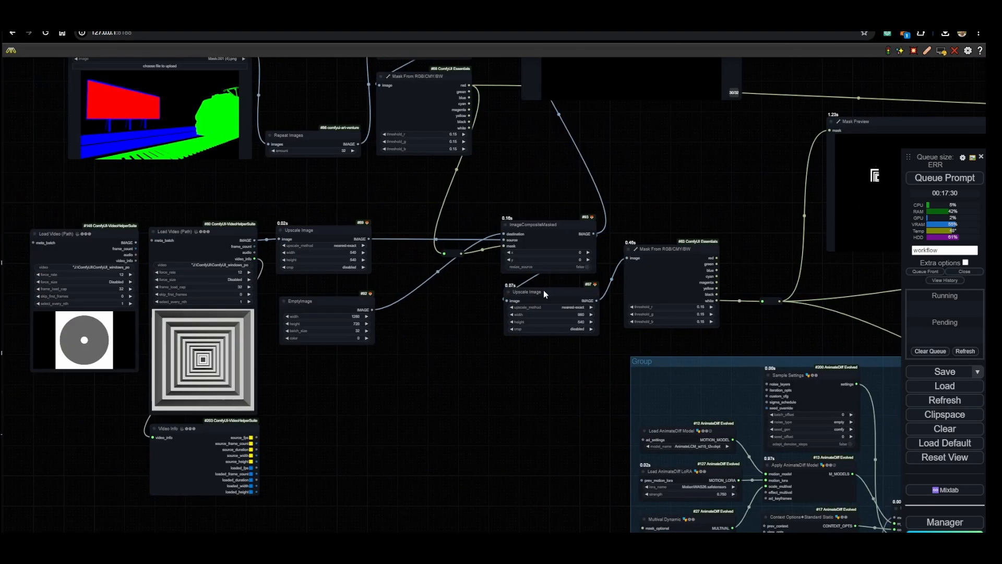
drag(296, 210, 318, 285)
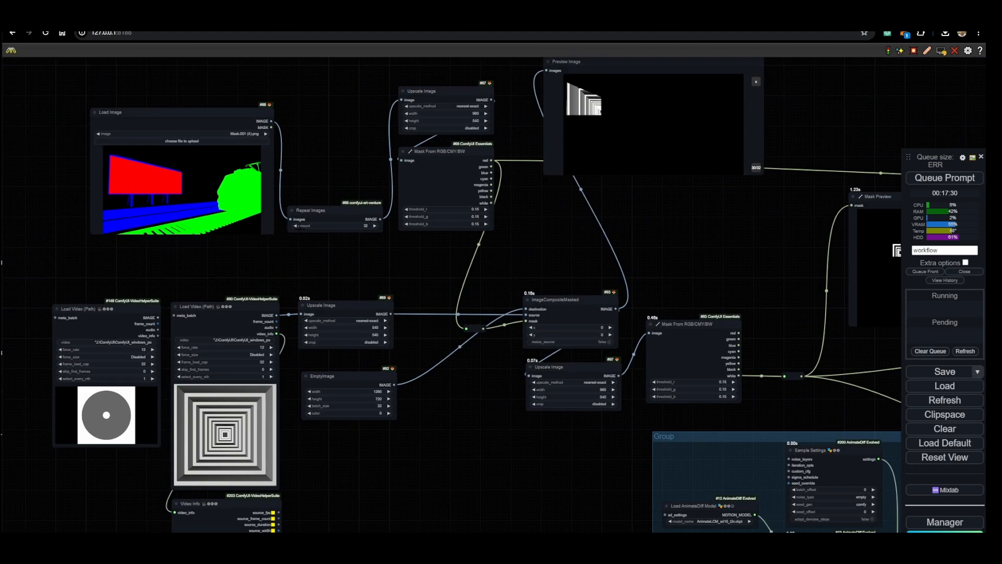
scroll(479, 179, up, 5)
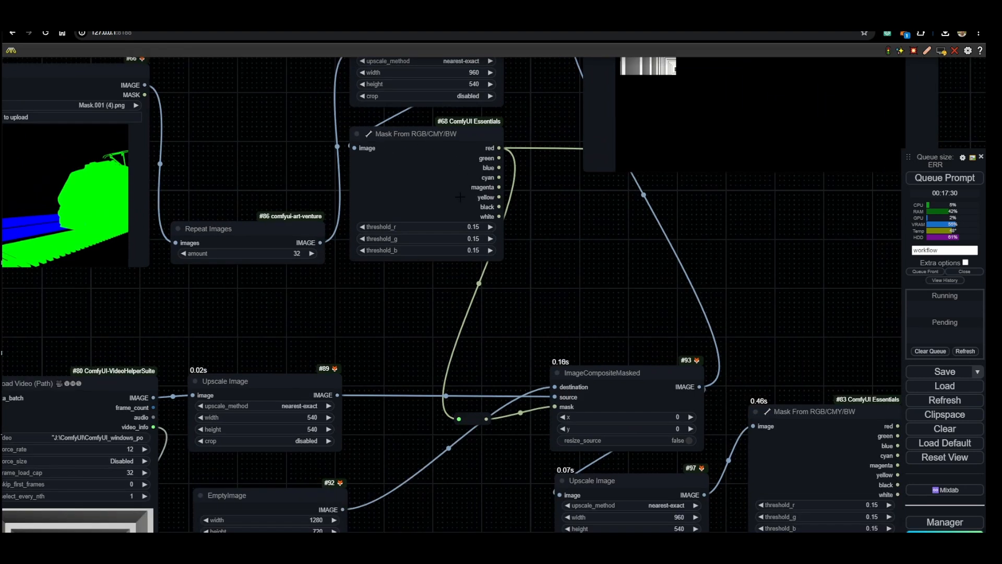
scroll(730, 276, down, 6)
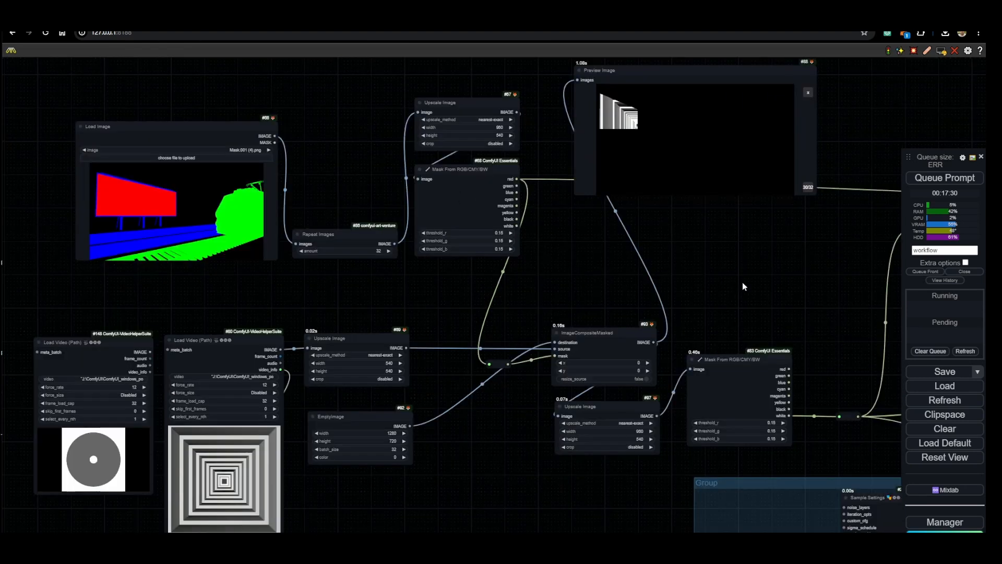
scroll(765, 252, up, 2)
scroll(708, 280, down, 2)
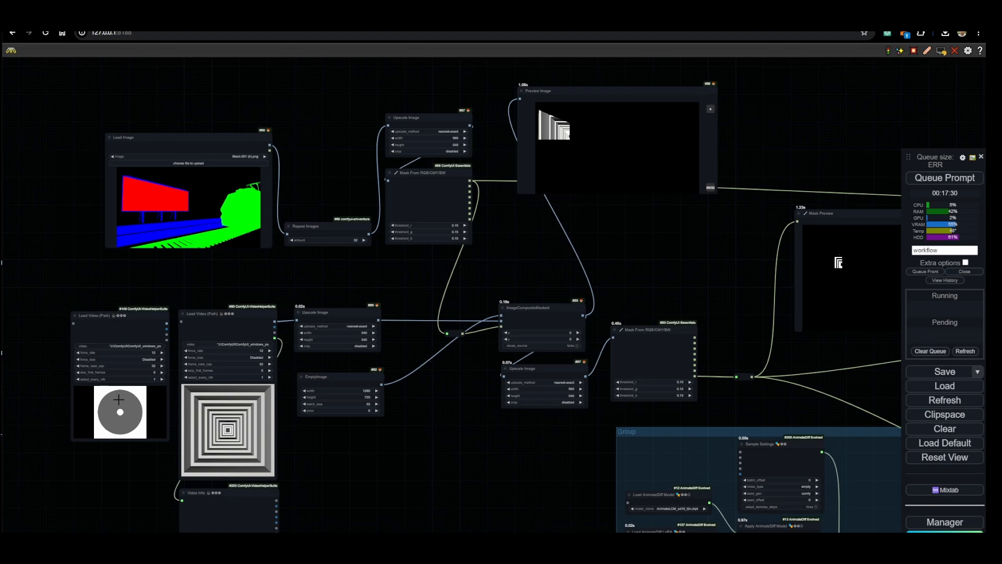
scroll(204, 423, up, 3)
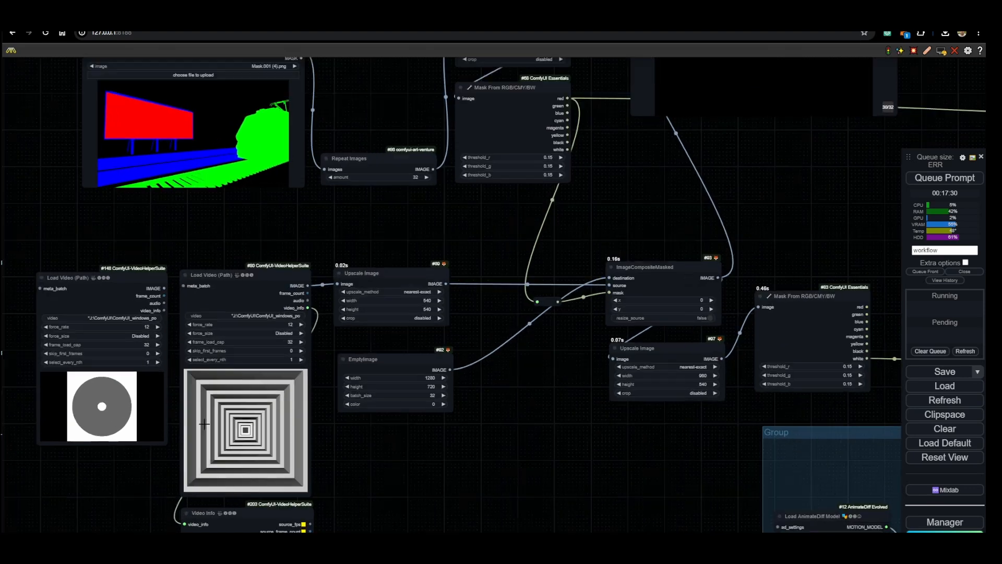
- Sync the video preview of the tunnel-pattern Load Video (Path) node
right_click(258, 452)
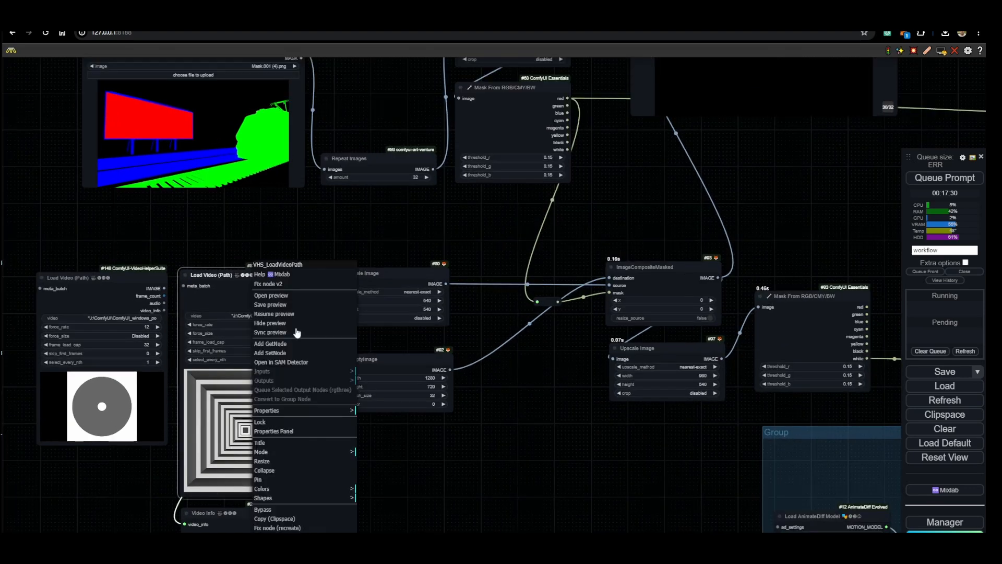
right_click(232, 441)
click(249, 327)
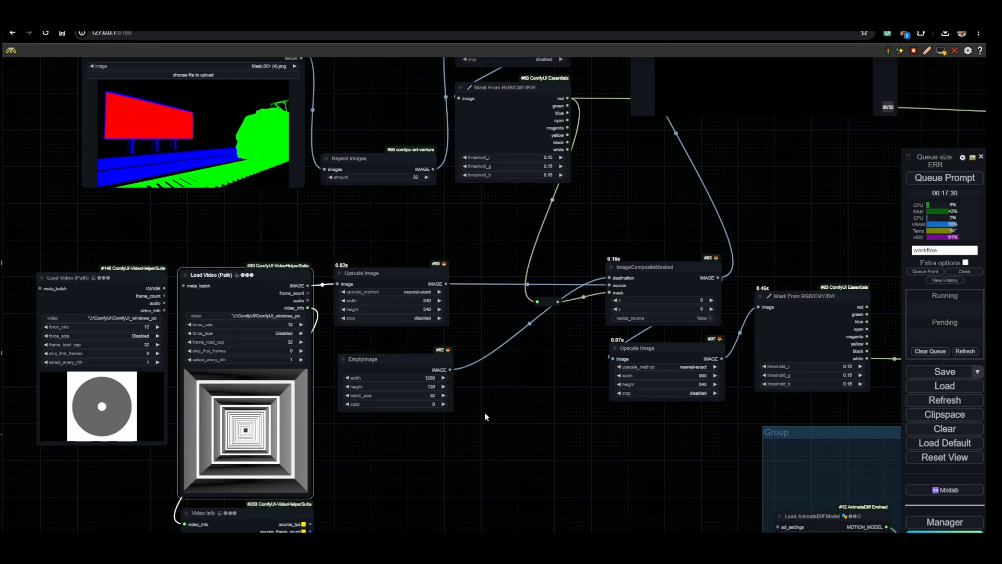
- Examine how the Upscale Image, EmptyImage and red-mask outputs feed the destination, source and mask inputs of ImageCompositeMasked
drag(503, 409, 460, 420)
scroll(615, 295, up, 3)
scroll(415, 444, down, 1)
scroll(415, 441, down, 1)
drag(384, 451, 456, 431)
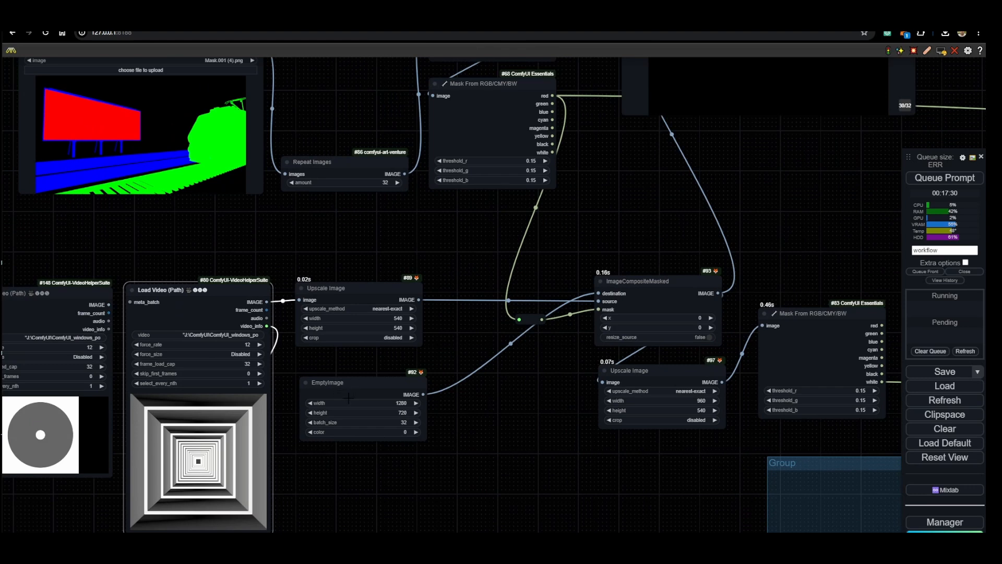
scroll(445, 464, down, 6)
scroll(405, 462, up, 8)
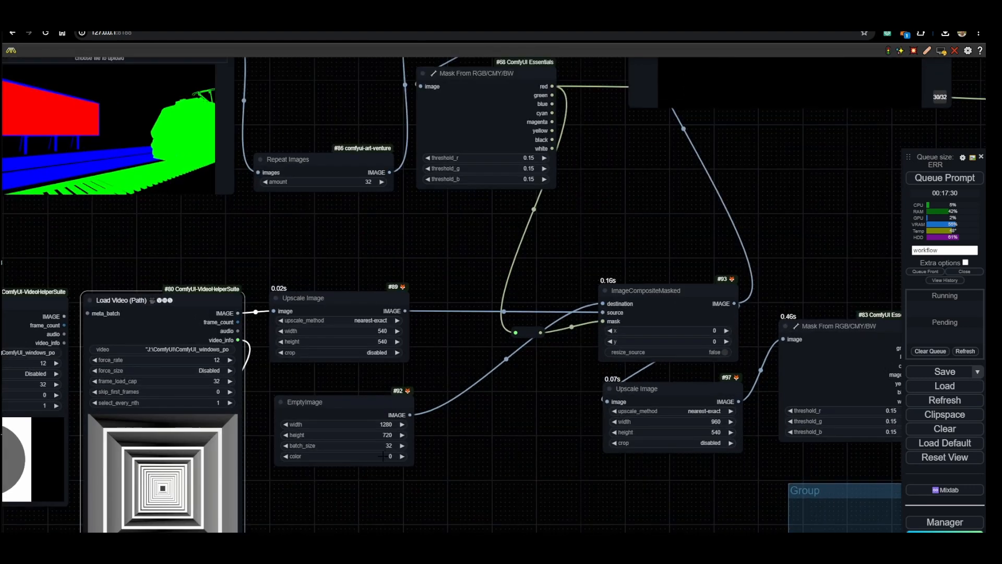
scroll(411, 455, down, 2)
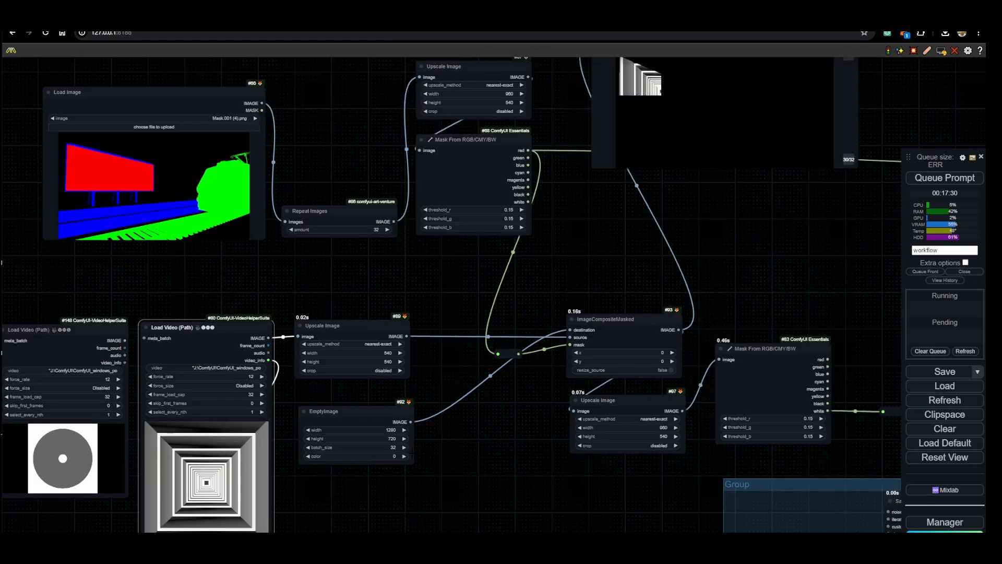
drag(548, 285, 535, 361)
drag(494, 429, 489, 421)
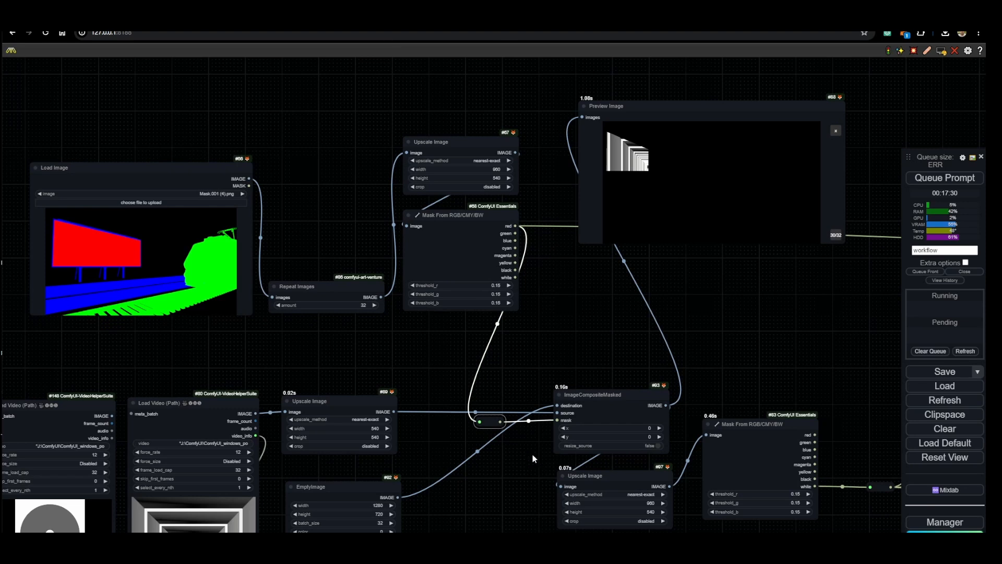
scroll(444, 486, up, 1)
drag(444, 485, 509, 447)
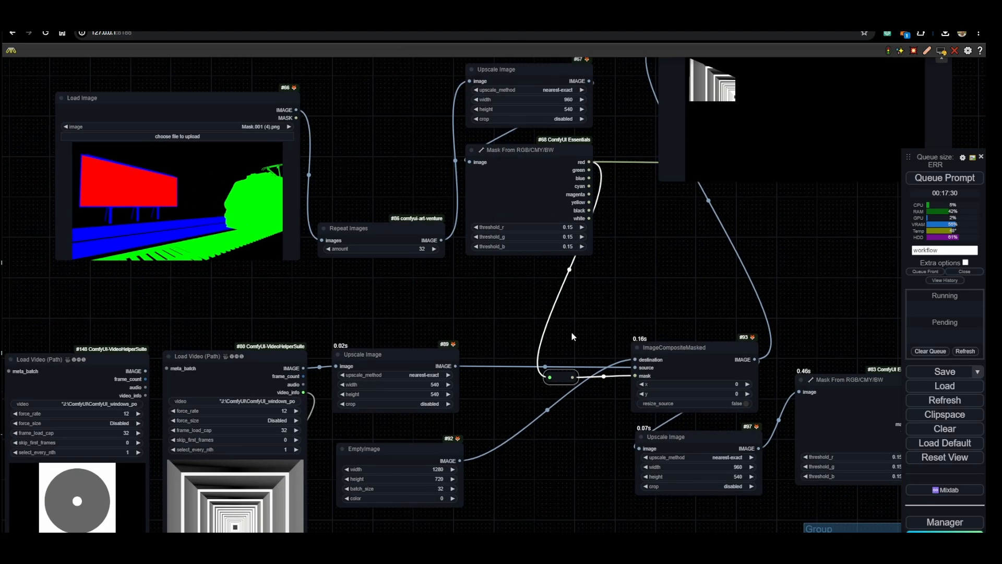
- Examine the composited tunnel animation in Preview Image and its conversion to a white mask by the second Mask From RGB/CMY/BW
drag(676, 293, 672, 336)
drag(714, 202, 569, 310)
scroll(569, 310, up, 3)
click(569, 310)
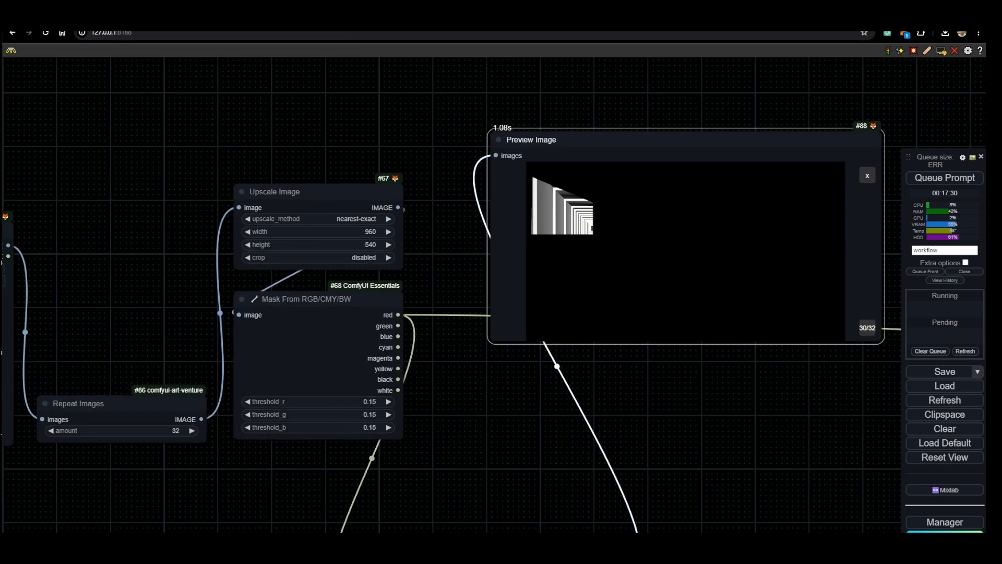
scroll(633, 250, down, 3)
drag(730, 421, 344, 301)
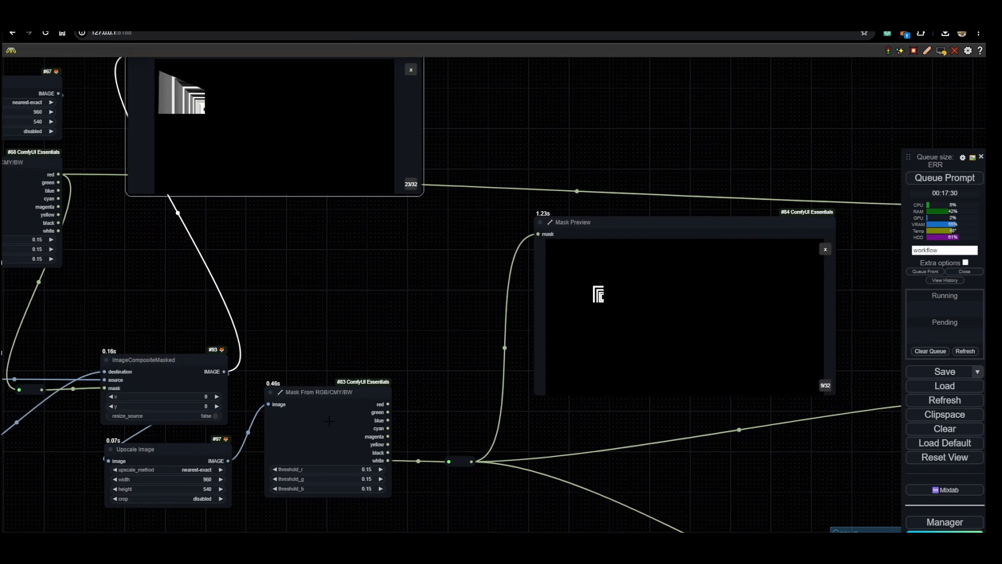
scroll(279, 405, up, 1)
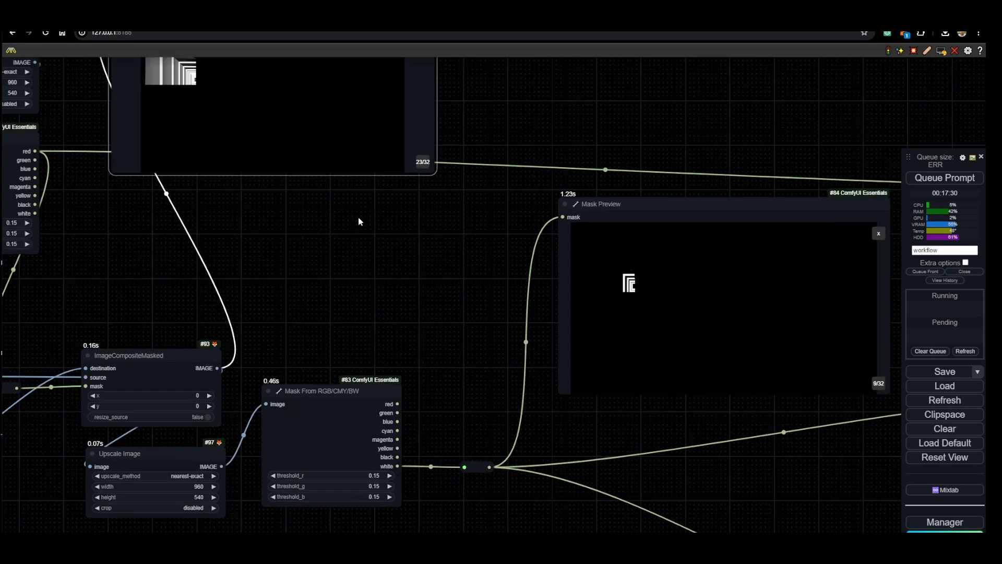
- Step through the animated white-mask frames in the large Mask Preview up to frame 30/32
drag(357, 204, 371, 249)
scroll(704, 230, up, 4)
drag(703, 229, 568, 125)
click(574, 158)
key(Right)
key(Right)
key(Right)
key(Right)
key(Right)
key(Right)
key(Right)
key(Right)
key(Right)
key(Right)
key(Right)
key(Right)
key(Right)
key(Right)
key(Right)
key(Right)
key(Right)
key(Right)
key(Right)
key(Right)
key(Right)
key(Right)
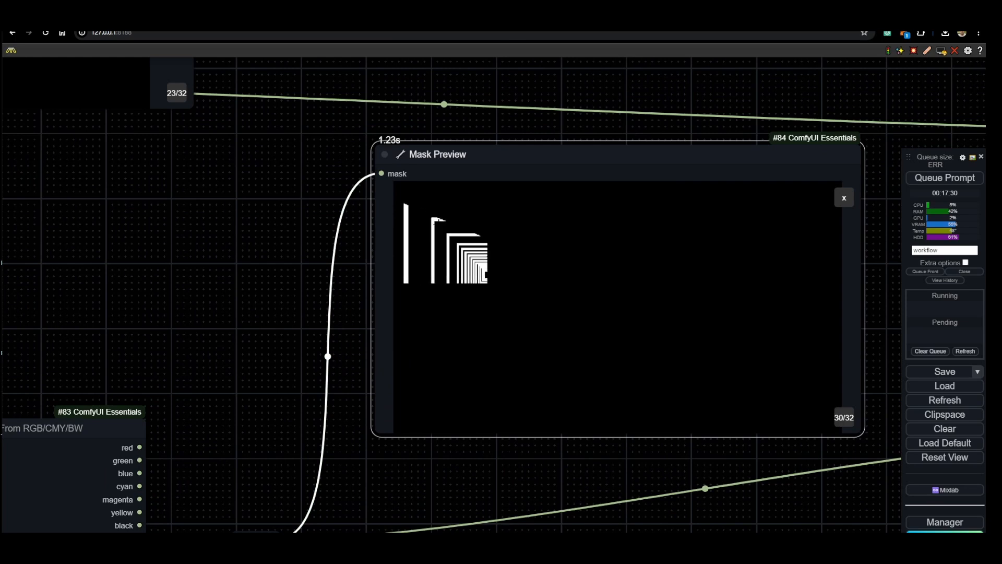
- Trace the animated white mask's connections from its reroute to Resize Mask, MaskComposite and the IPAdapter group
scroll(512, 310, down, 4)
drag(790, 463, 396, 406)
scroll(396, 406, down, 5)
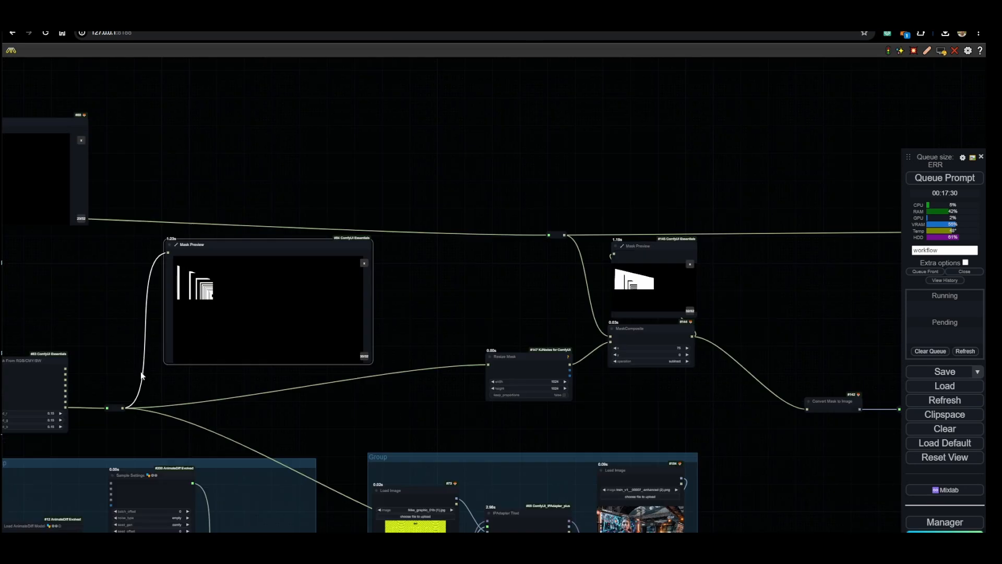
drag(346, 428, 293, 192)
- Examine the new Nike billboard and train render up close in the main Video Combine preview
scroll(417, 326, up, 6)
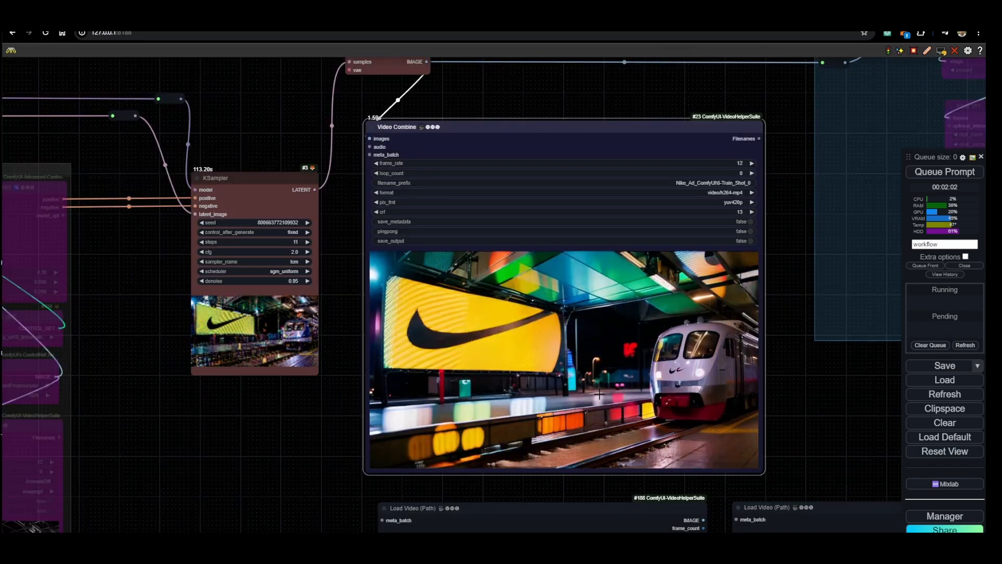
scroll(615, 225, up, 3)
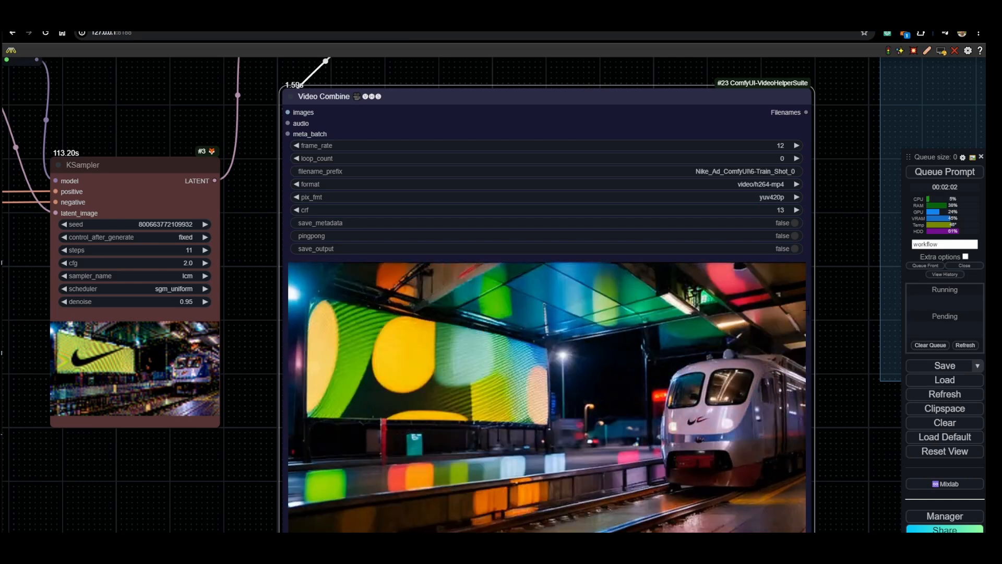
drag(808, 531, 802, 531)
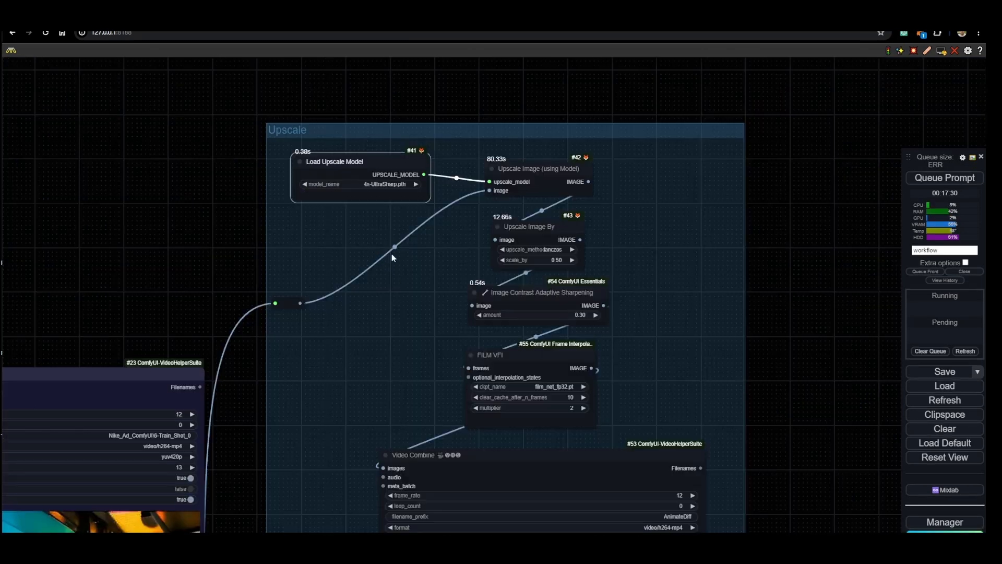
- Examine the Upscale group's chain from the 4x-UltraSharp model through Upscale Image By, adaptive sharpening and FILM VFI to Video Combine
scroll(392, 257, up, 3)
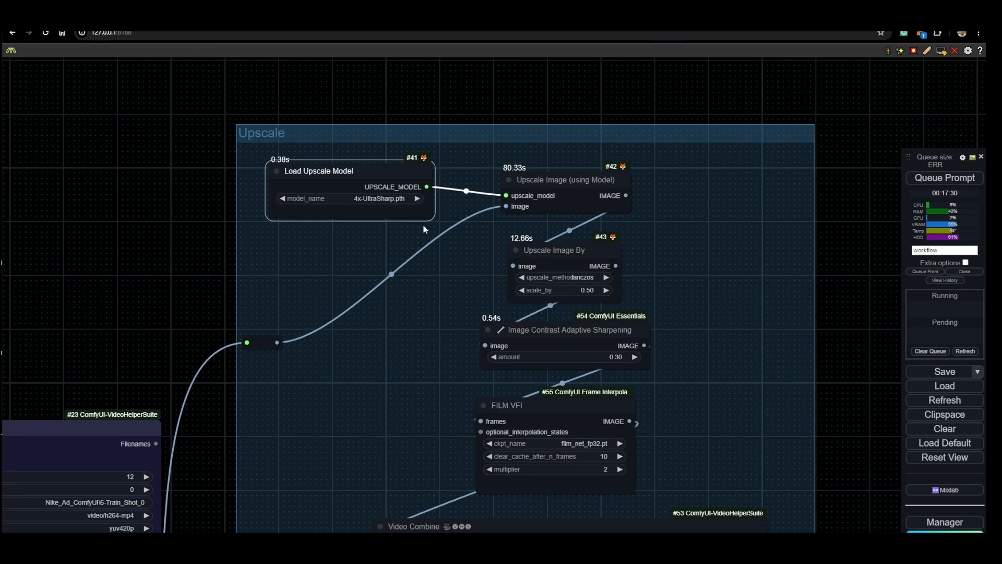
scroll(544, 186, up, 1)
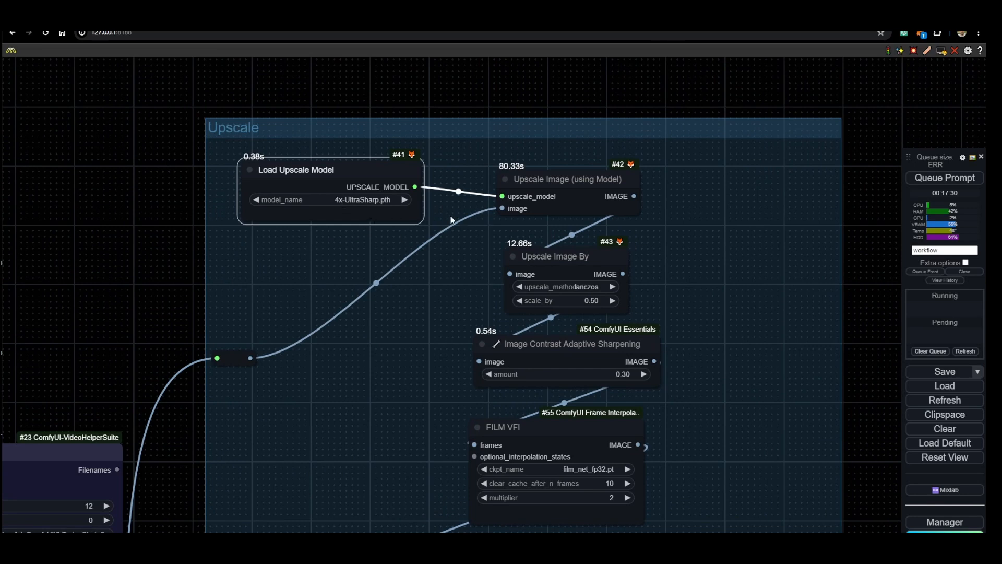
drag(574, 263, 573, 259)
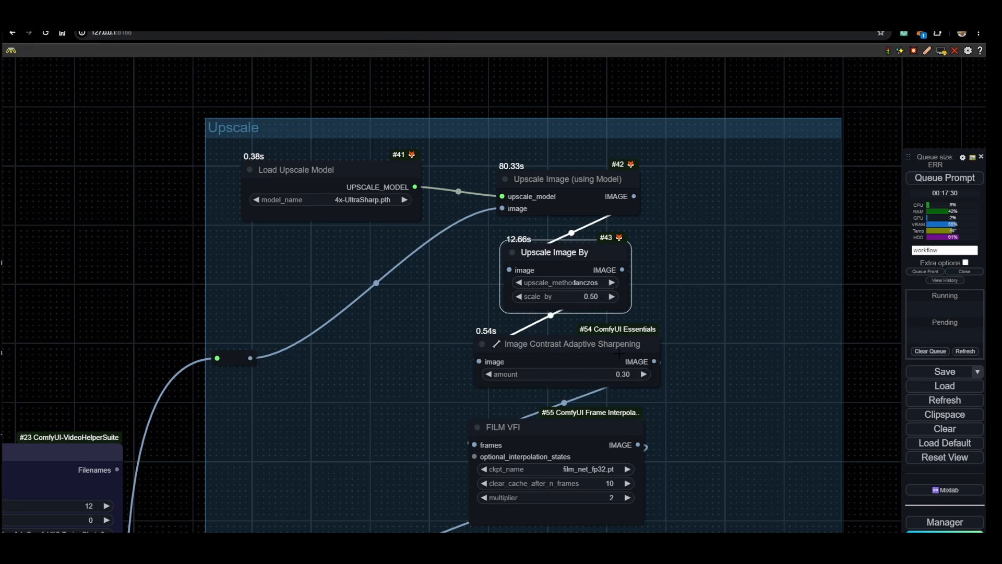
drag(678, 417, 726, 281)
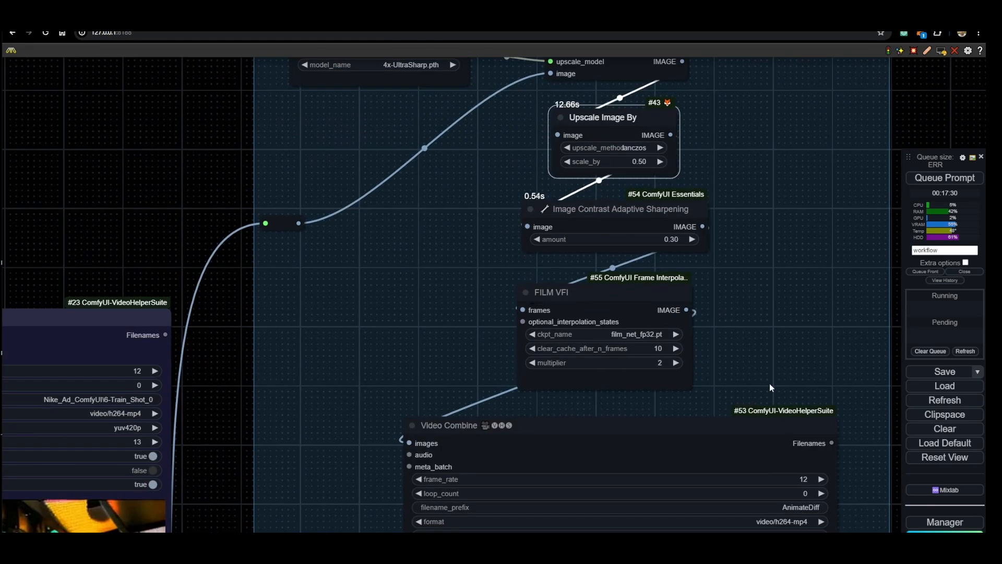
- Examine the Upscale group's FILM VFI and final Video Combine settings alongside the main train render
drag(797, 363, 664, 293)
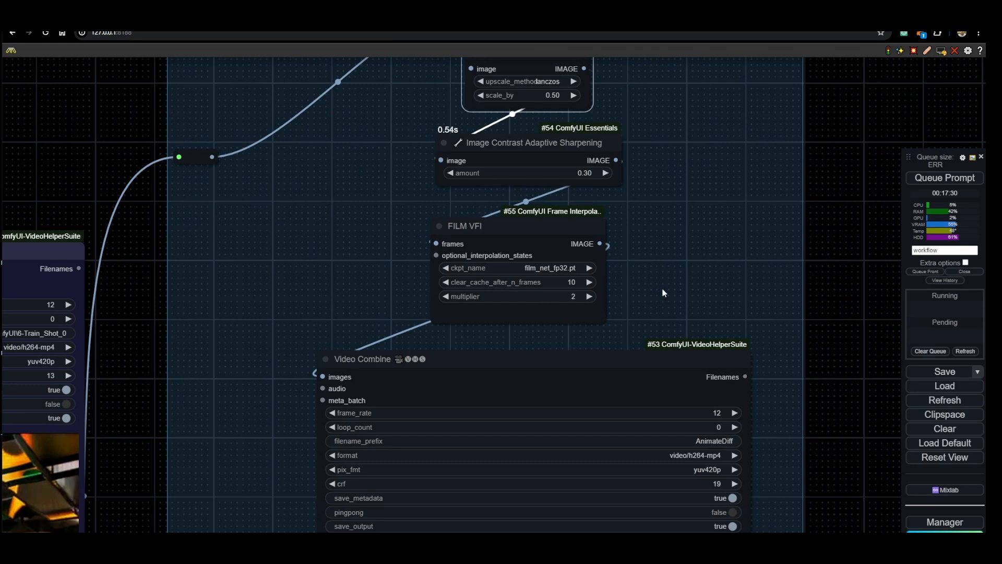
scroll(588, 331, down, 2)
scroll(550, 329, up, 2)
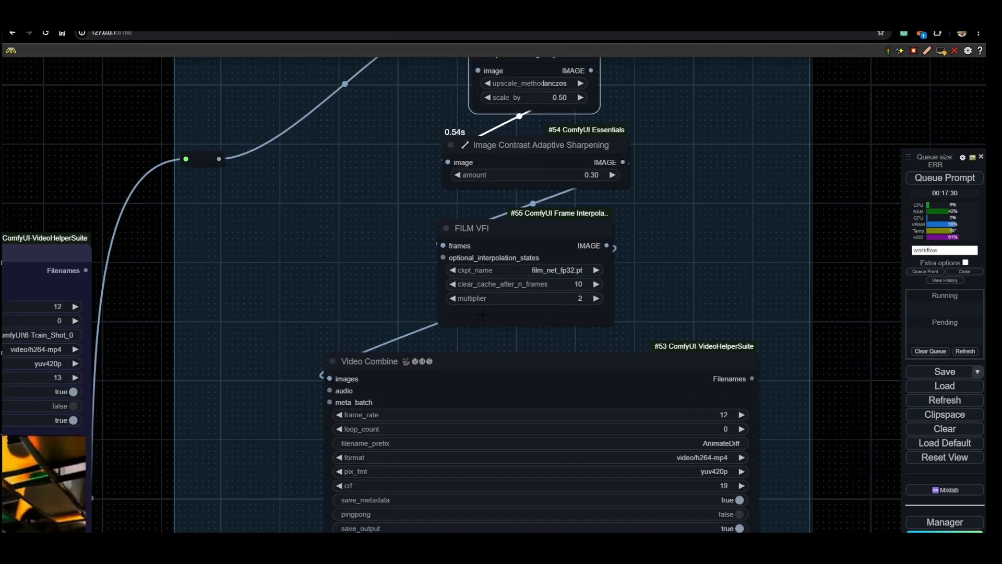
drag(384, 299, 492, 278)
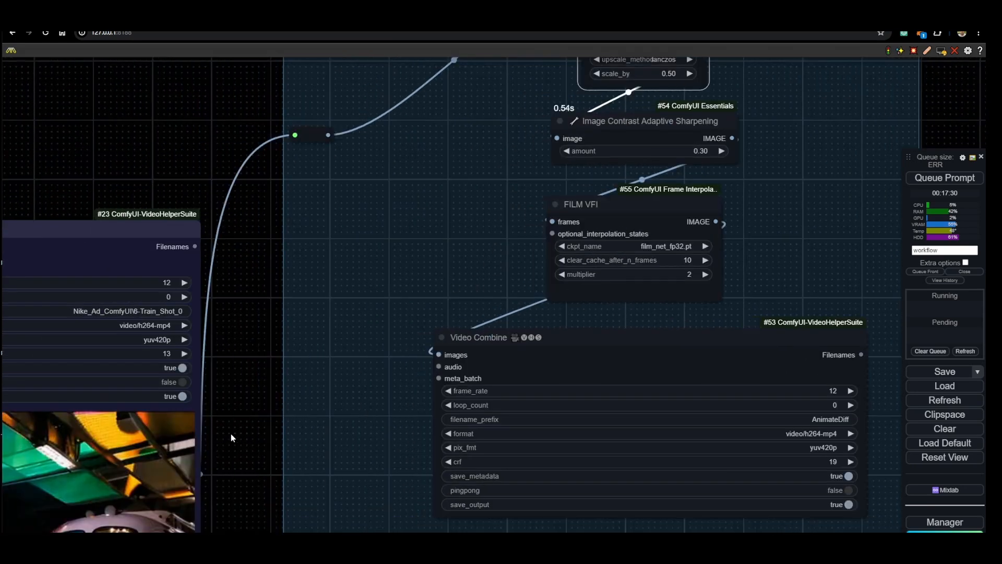
drag(279, 432, 408, 374)
scroll(399, 371, down, 2)
drag(498, 288, 424, 340)
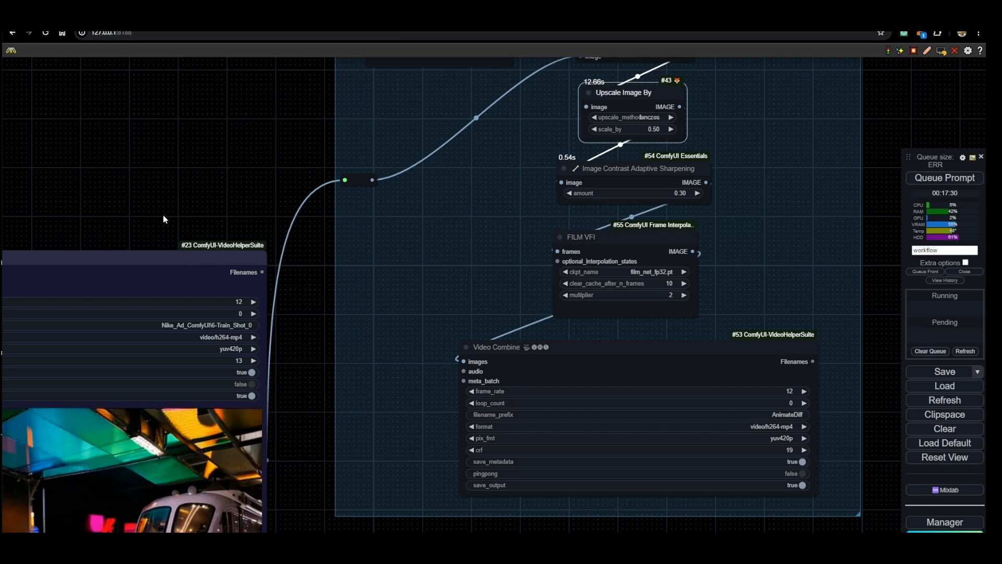
drag(172, 231, 409, 204)
drag(616, 296, 406, 308)
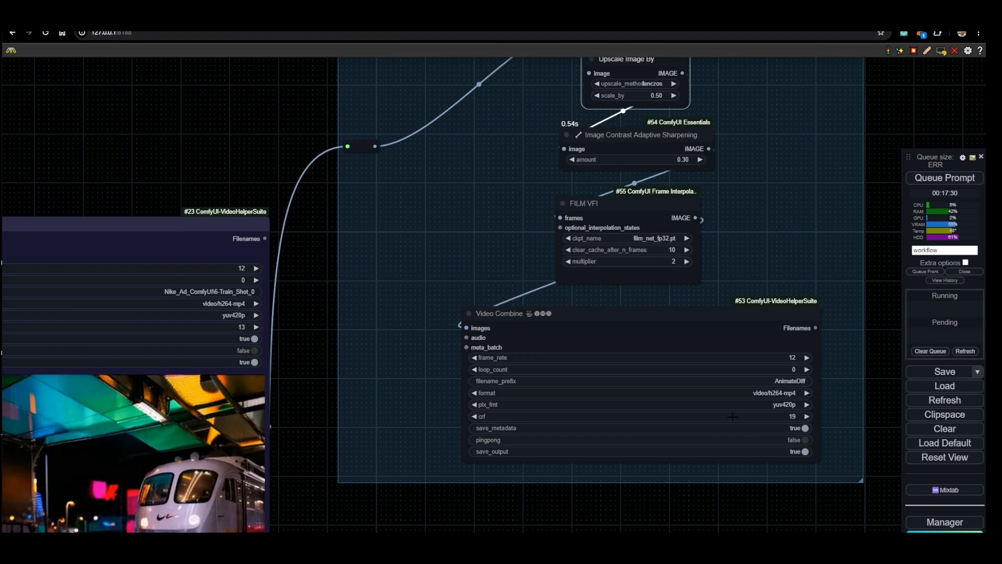
- Nudge the final Video Combine node slightly beneath FILM VFI in the Upscale group
drag(645, 349, 639, 348)
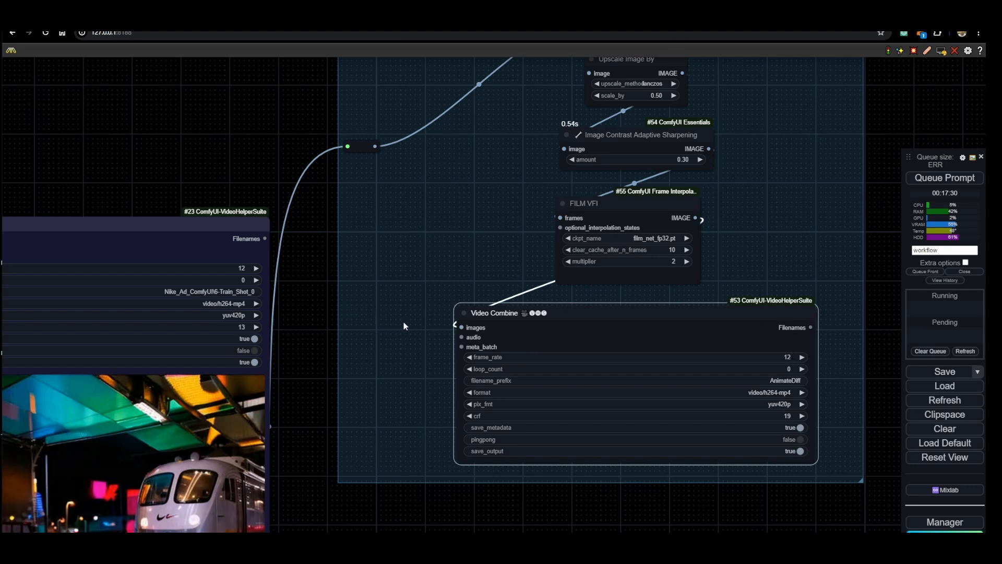
drag(731, 306, 732, 315)
scroll(771, 253, down, 2)
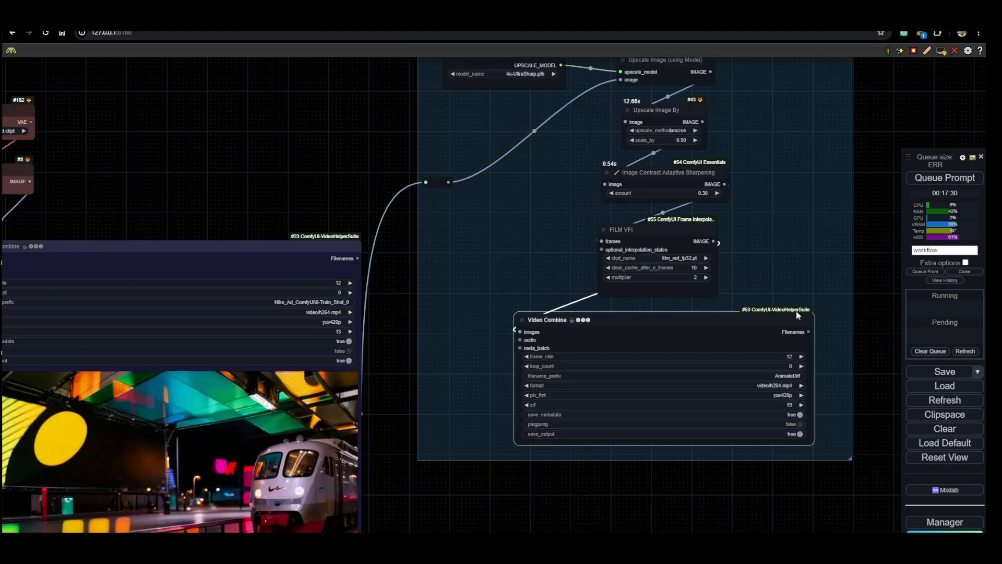
scroll(774, 253, up, 2)
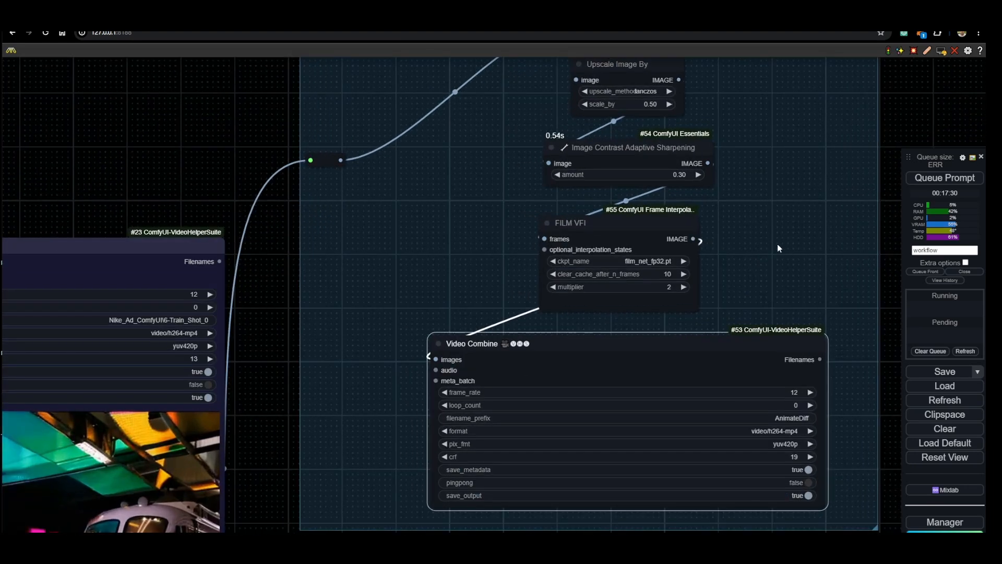
drag(777, 243, 744, 298)
scroll(745, 296, down, 1)
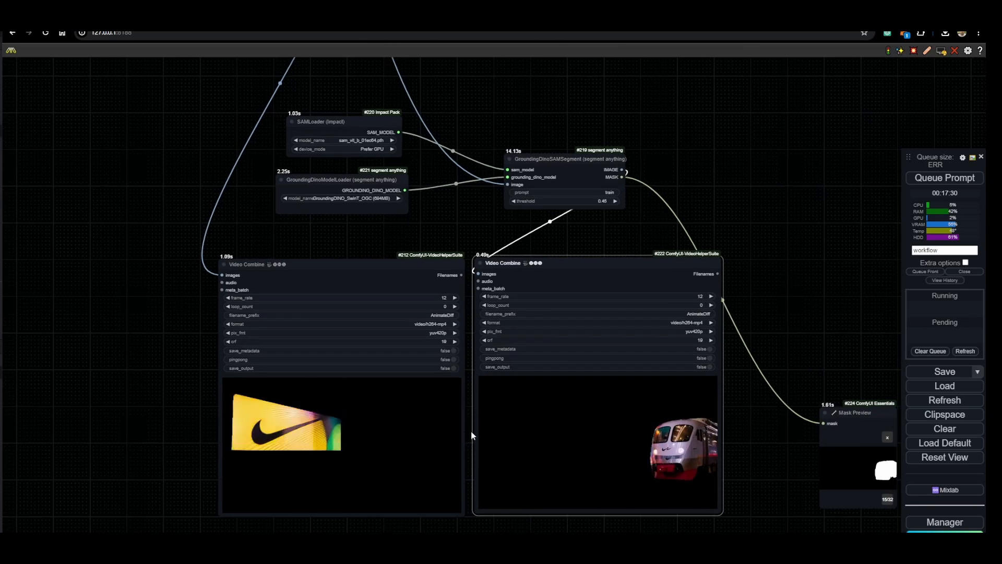
- Examine the Video Combine previews of the isolated Nike billboard and the GroundingDinoSAMSegment train cutout
scroll(472, 429, up, 1)
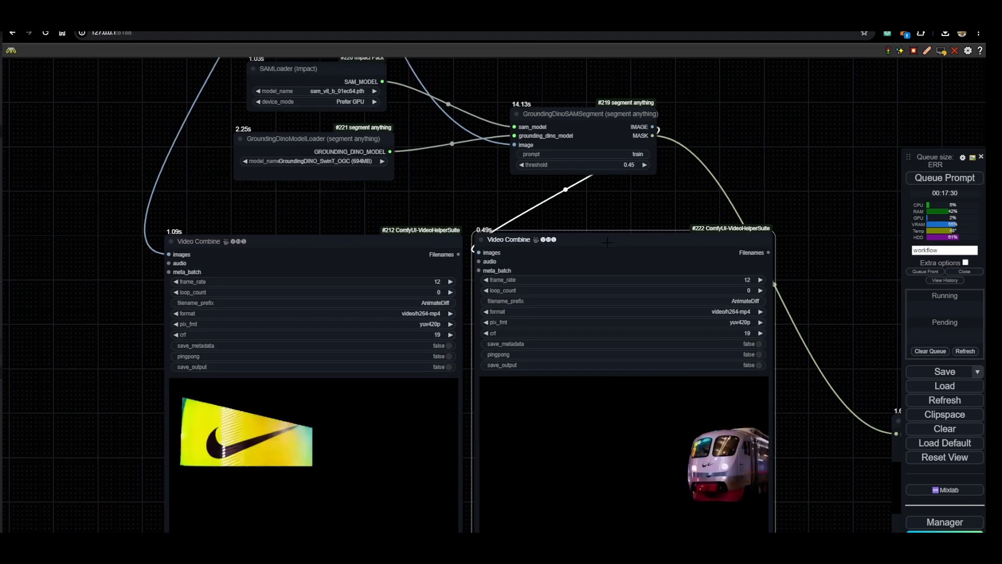
drag(607, 242, 608, 237)
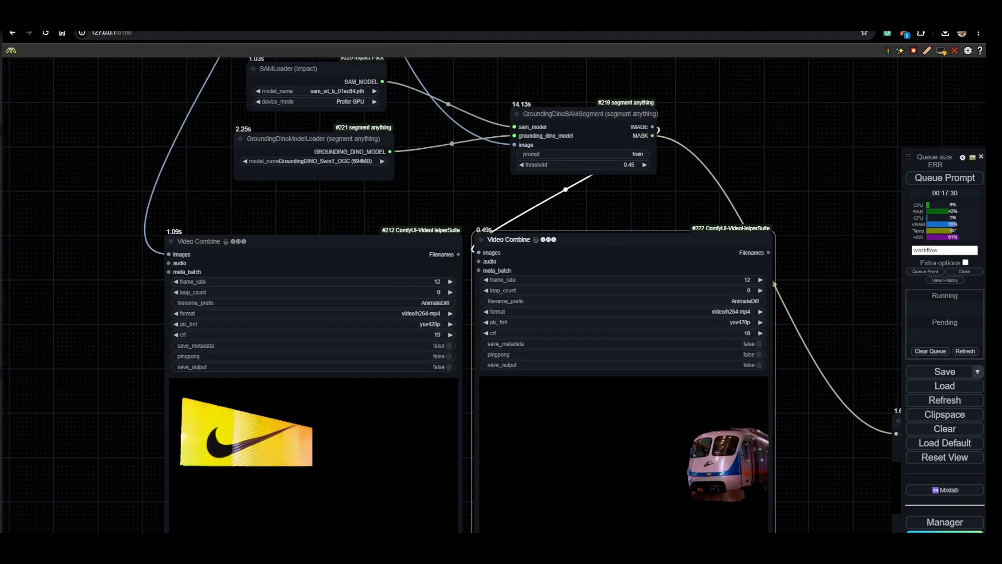
drag(582, 260, 583, 255)
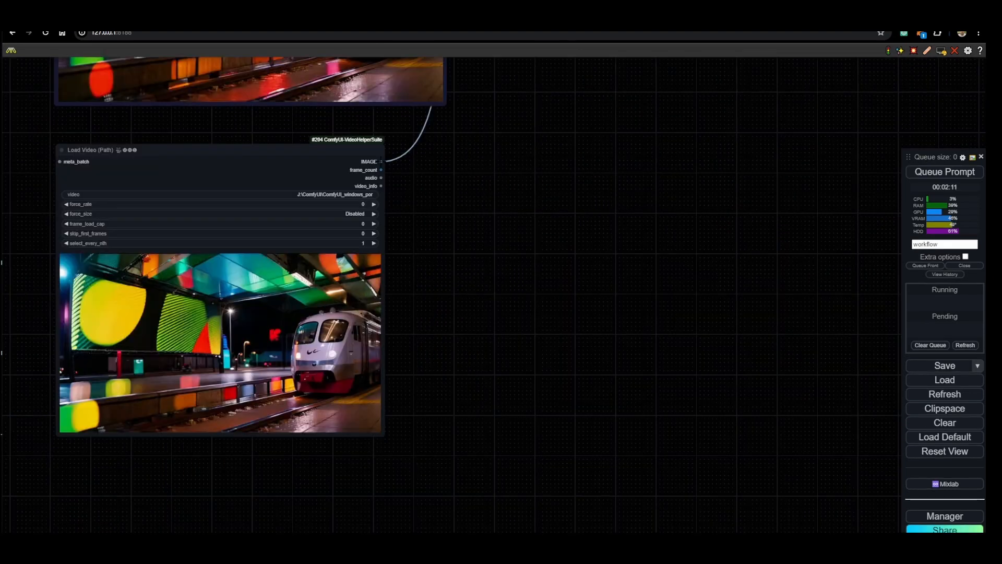
- Add an Image To Mask node fed by the IMAGE output of the Load Video (Path) node holding the train render
drag(381, 161, 473, 310)
click(484, 311)
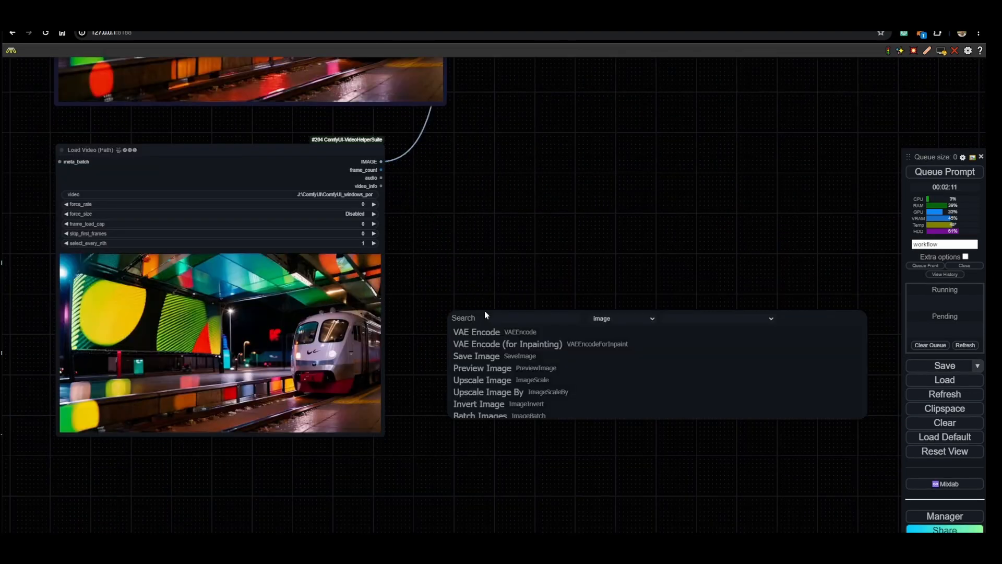
text(image to mas)
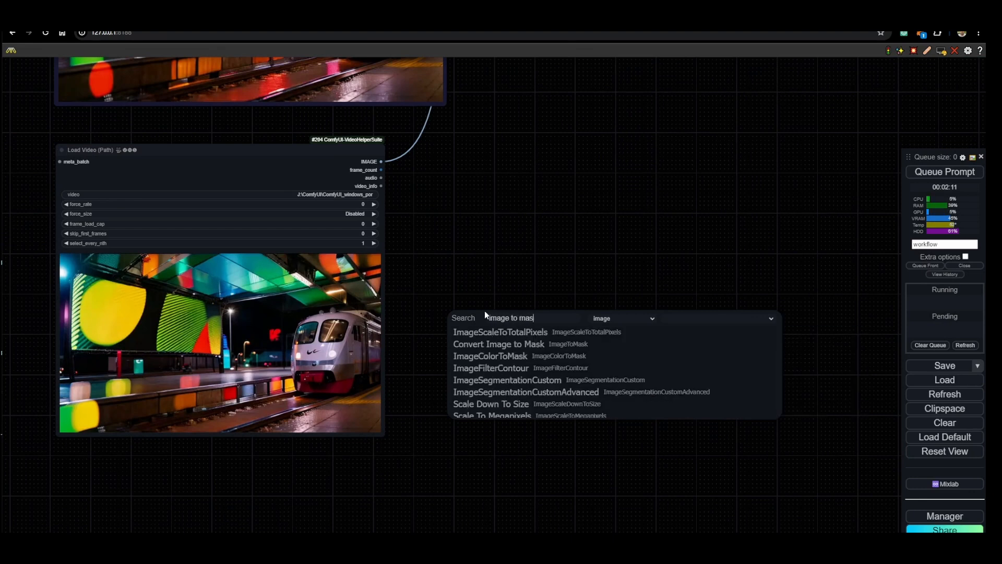
text(k)
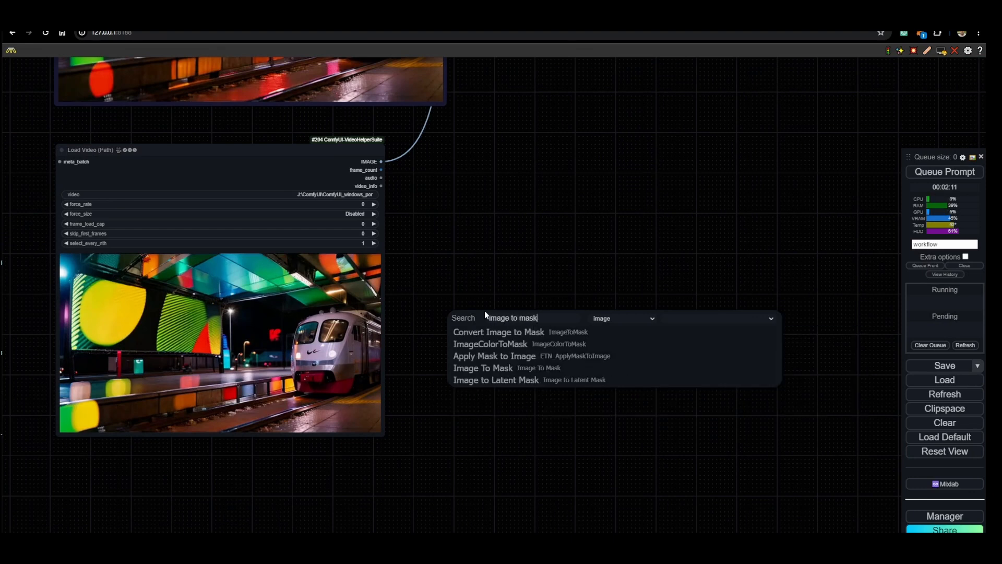
click(508, 374)
scroll(551, 350, up, 5)
drag(573, 292, 516, 174)
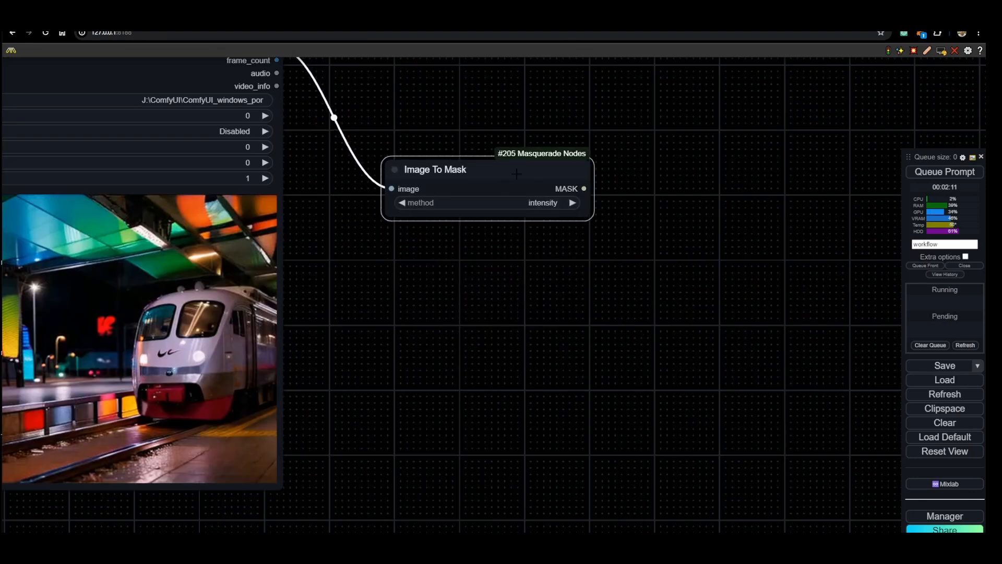
- Add a Mask Preview node connected to the MASK output of Image To Mask
scroll(504, 203, down, 4)
drag(626, 225, 531, 275)
drag(462, 243, 551, 238)
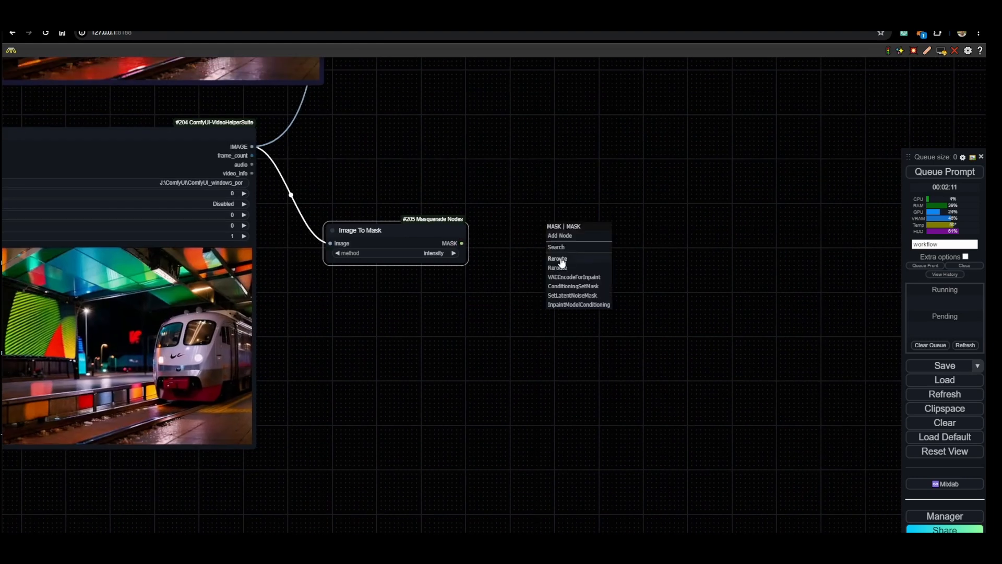
click(562, 247)
text(mask pre)
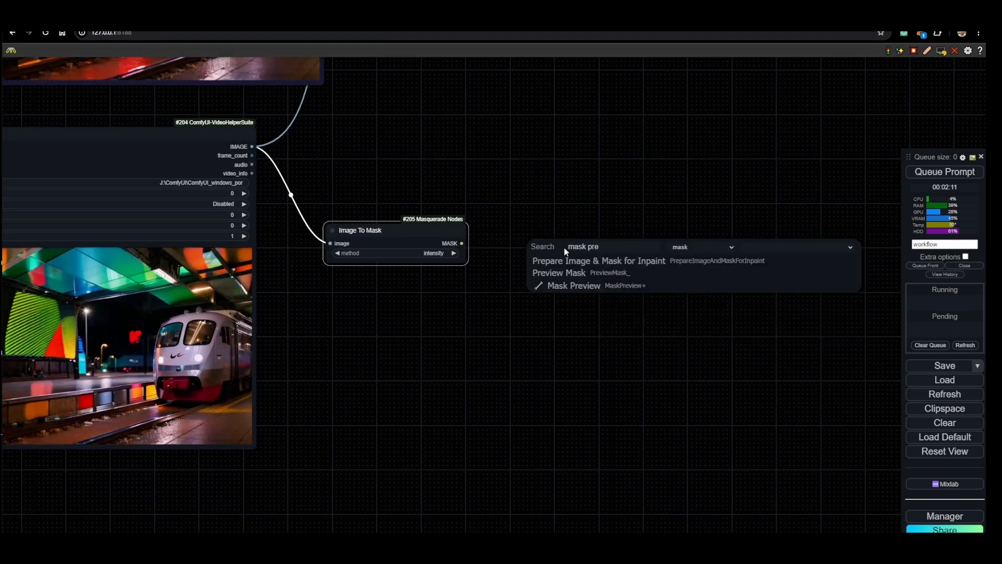
click(589, 285)
scroll(453, 322, down, 3)
drag(372, 329, 472, 224)
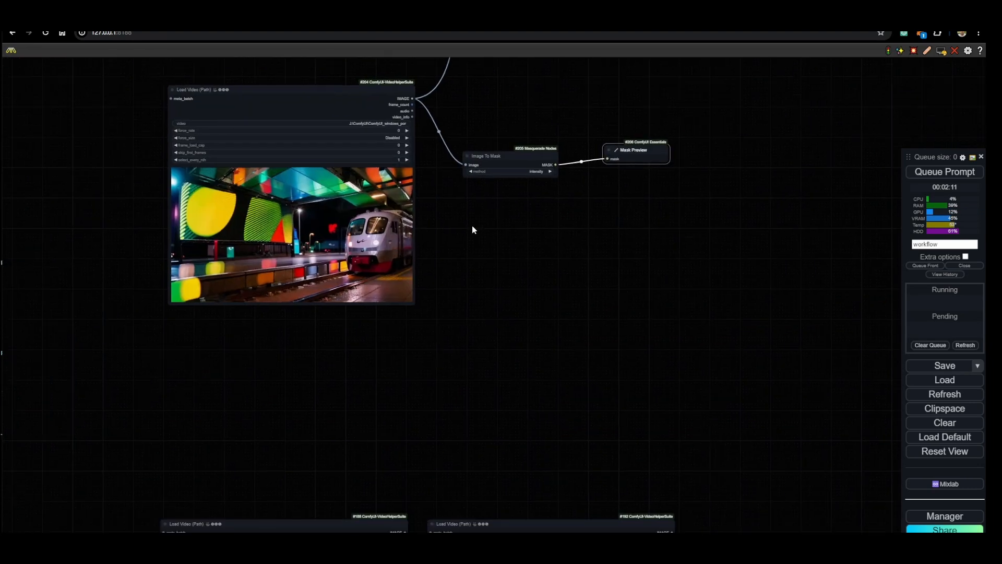
- Move the group of four older Load Video nodes far to the right, clearing the canvas below the train render's Load Video
drag(578, 458, 539, 121)
scroll(539, 121, down, 4)
scroll(563, 260, down, 3)
drag(265, 205, 647, 494)
drag(658, 305, 429, 478)
drag(297, 401, 461, 407)
drag(528, 360, 801, 202)
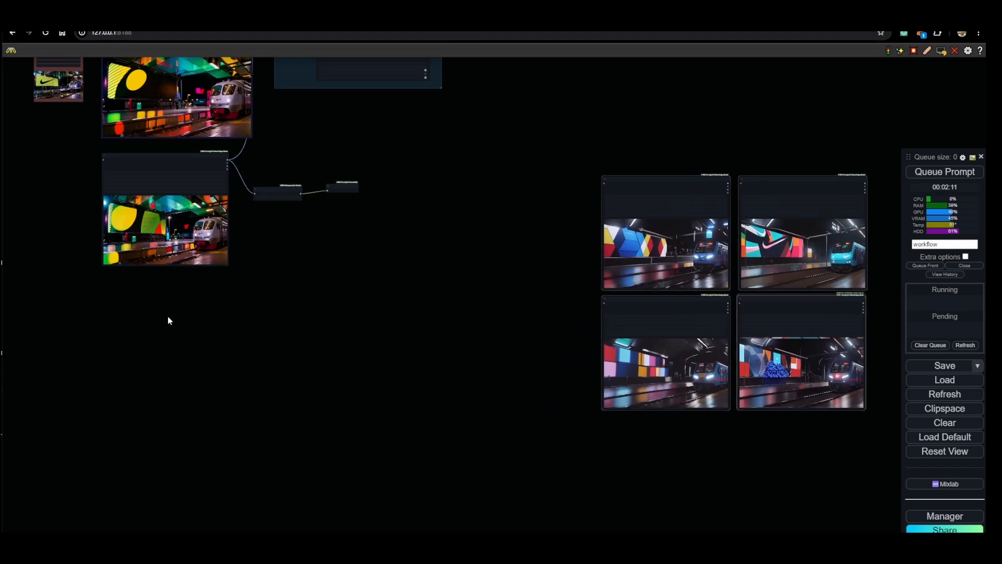
- Move the Mask Preview attached to Mask From RGB/CMY/BW lower, clear of the red output's link
scroll(190, 319, up, 3)
drag(186, 273, 430, 469)
scroll(188, 479, down, 5)
drag(49, 486, 662, 301)
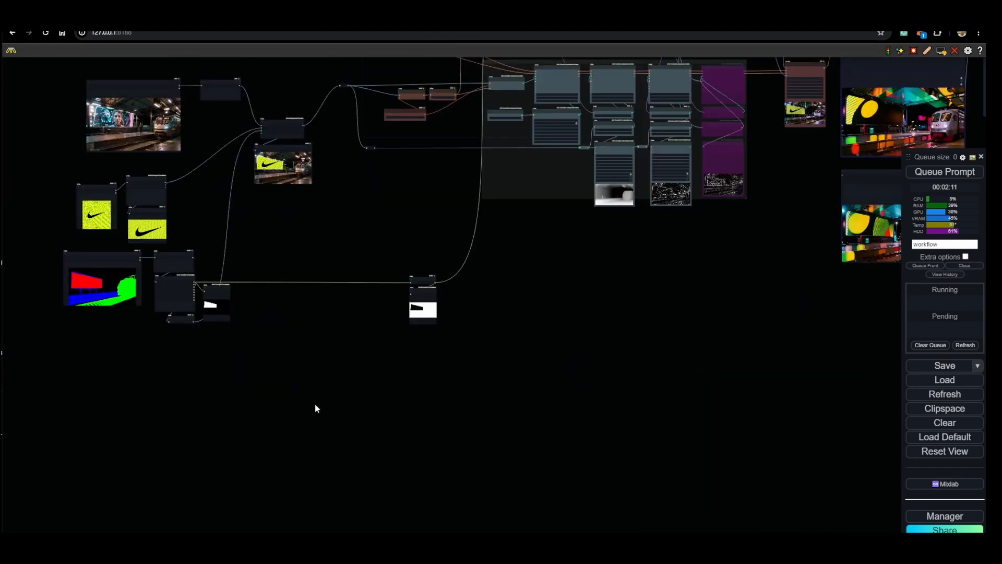
scroll(198, 297, up, 5)
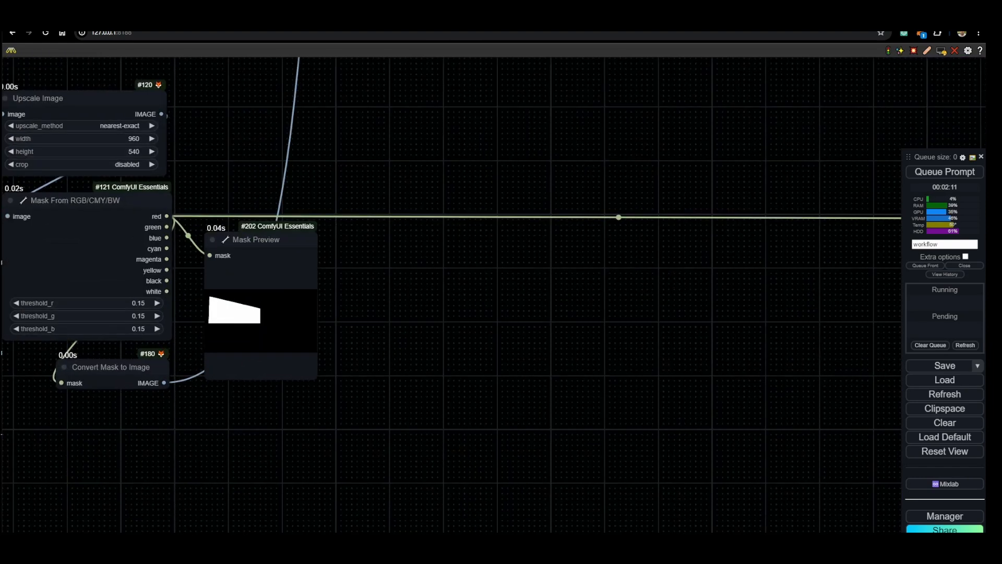
drag(261, 239, 269, 369)
scroll(156, 459, down, 4)
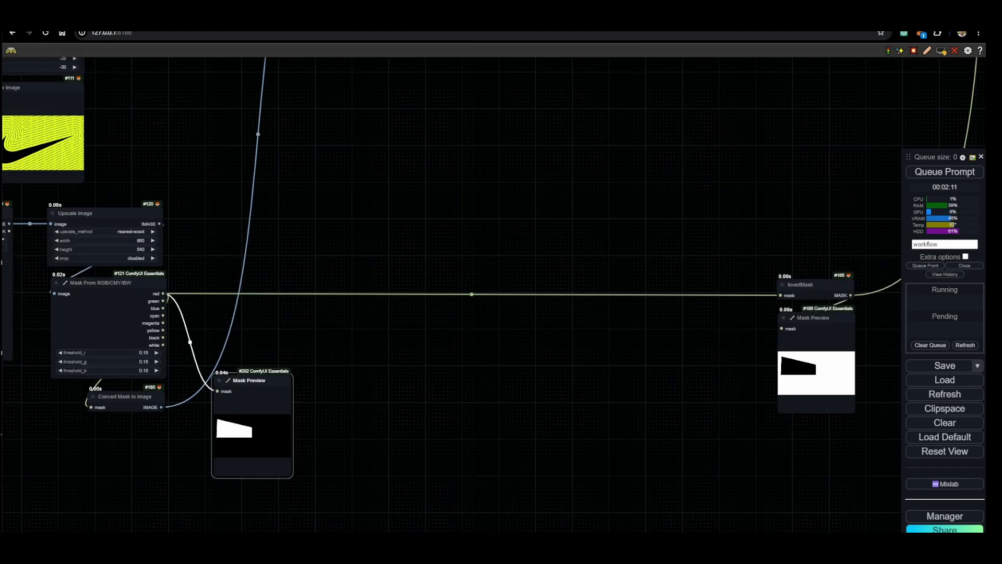
- Carry the red mask output of Mask From RGB/CMY/BW through a reroute to the area near the train render's Load Video
drag(831, 311, 268, 417)
drag(366, 434, 116, 477)
scroll(163, 460, down, 2)
drag(171, 460, 497, 413)
drag(204, 429, 460, 426)
drag(75, 397, 372, 427)
click(513, 427)
scroll(304, 455, up, 3)
drag(260, 432, 270, 376)
scroll(324, 453, down, 3)
drag(334, 473, 146, 463)
drag(101, 387, 801, 385)
click(826, 421)
- Add Empty Latent Image and ImageCompositeMasked nodes below Load Video, and connect the rerouted red mask to the composite's mask input
drag(546, 416, 210, 371)
double_click(440, 446)
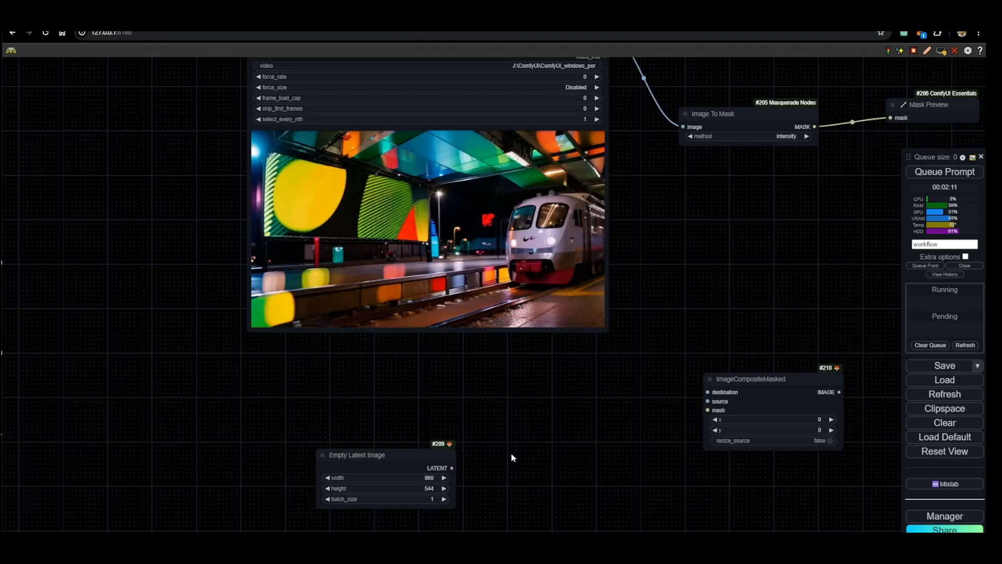
scroll(510, 456, down, 5)
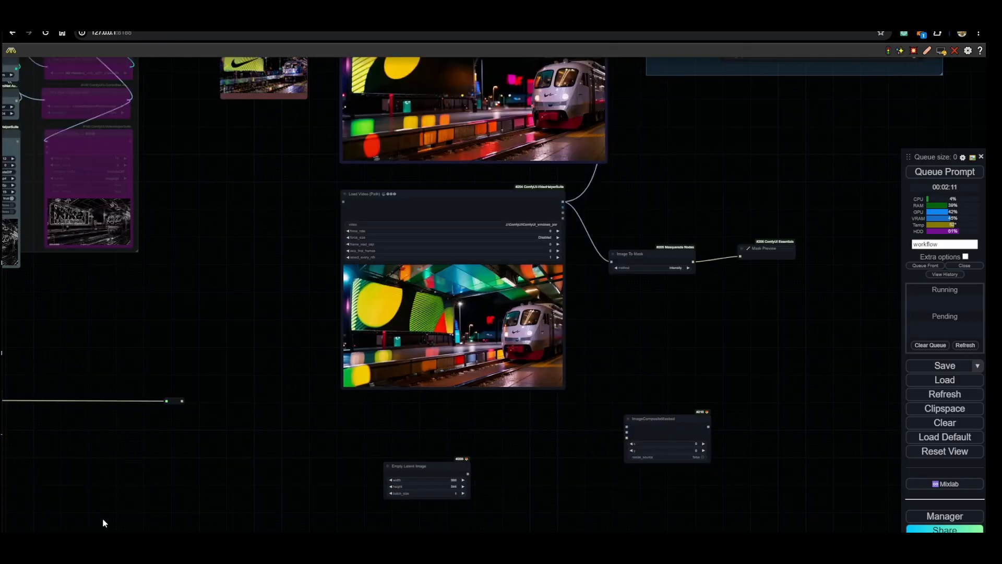
drag(181, 401, 609, 444)
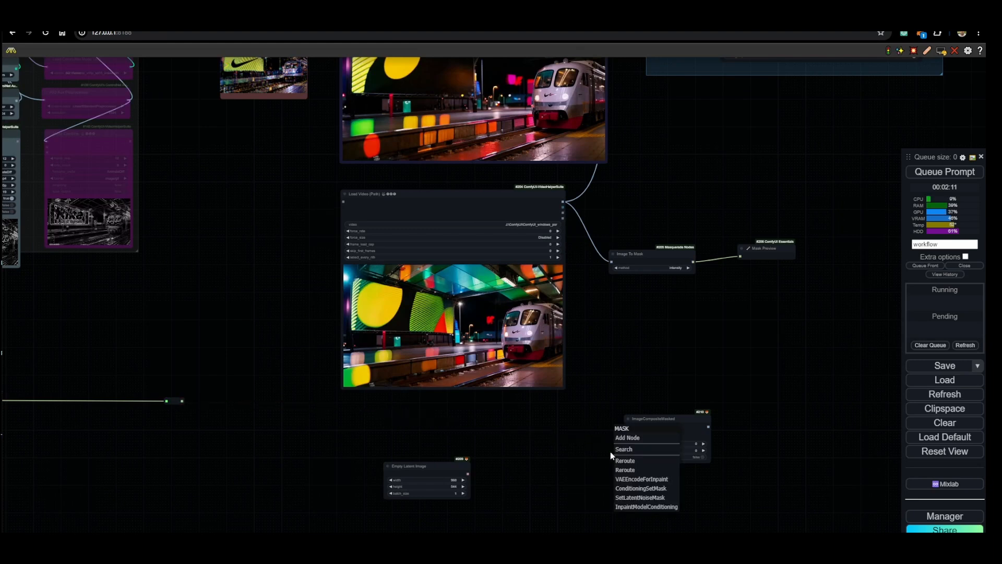
drag(182, 401, 626, 437)
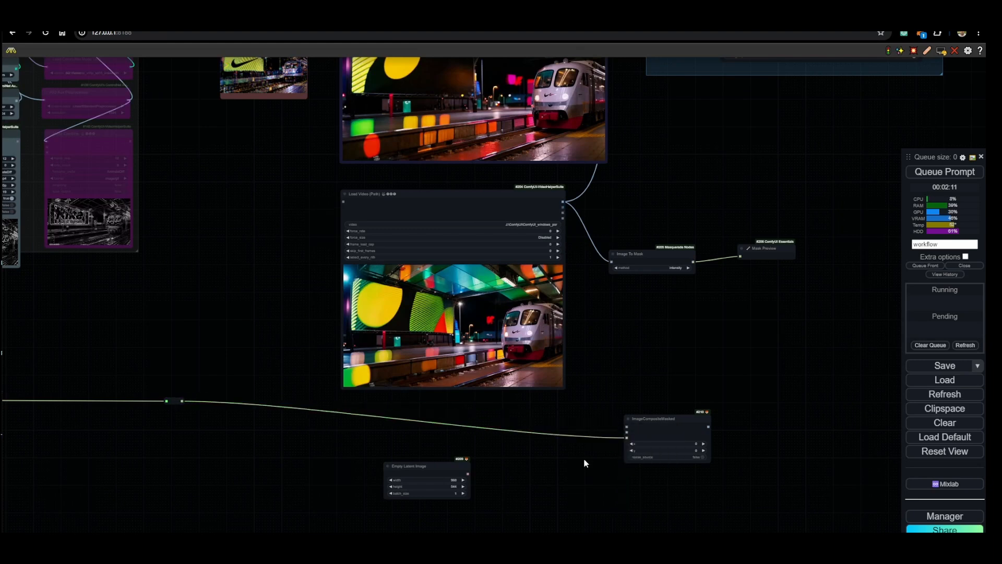
scroll(553, 472, up, 4)
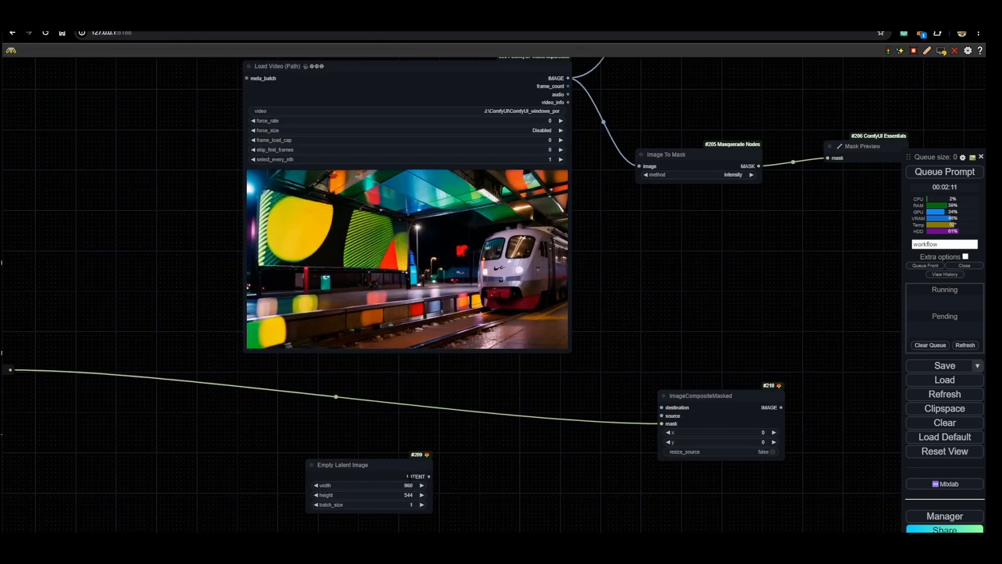
- Replace the Empty Latent Image node with an EmptyImage node
click(382, 472)
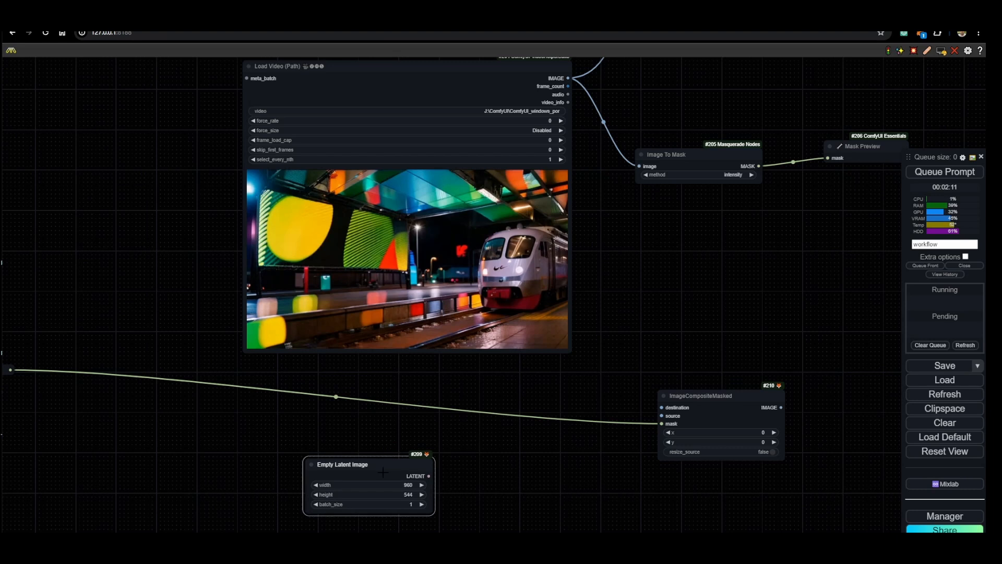
key(Delete)
double_click(383, 471)
text(empty)
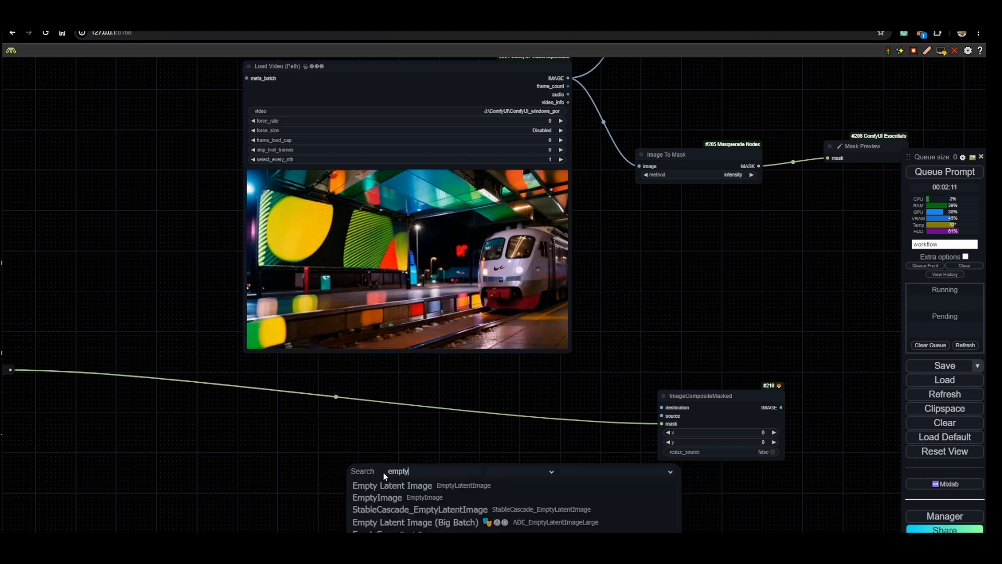
text( image)
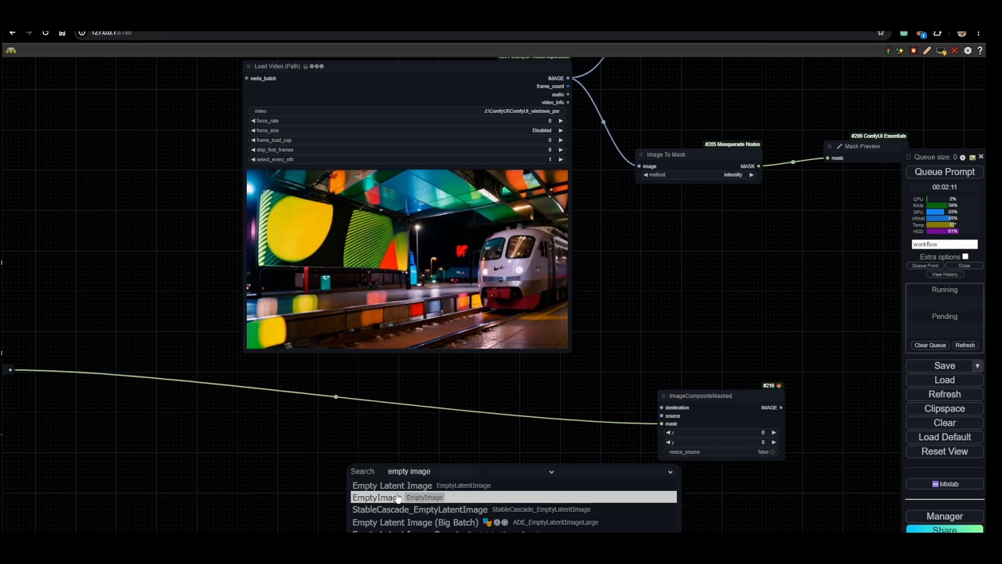
click(394, 497)
scroll(472, 477, up, 4)
- Set EmptyImage to width 960 and height 540, and connect it to ImageCompositeMasked's destination input
click(473, 477)
text(960)
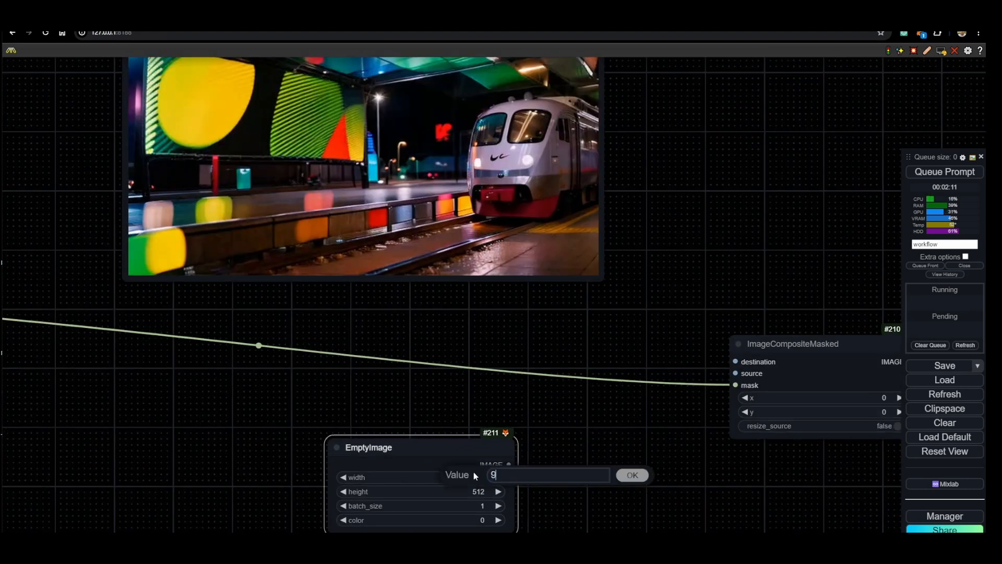
key(Return)
click(476, 493)
text(540)
key(Return)
drag(508, 464, 735, 361)
scroll(391, 407, down, 4)
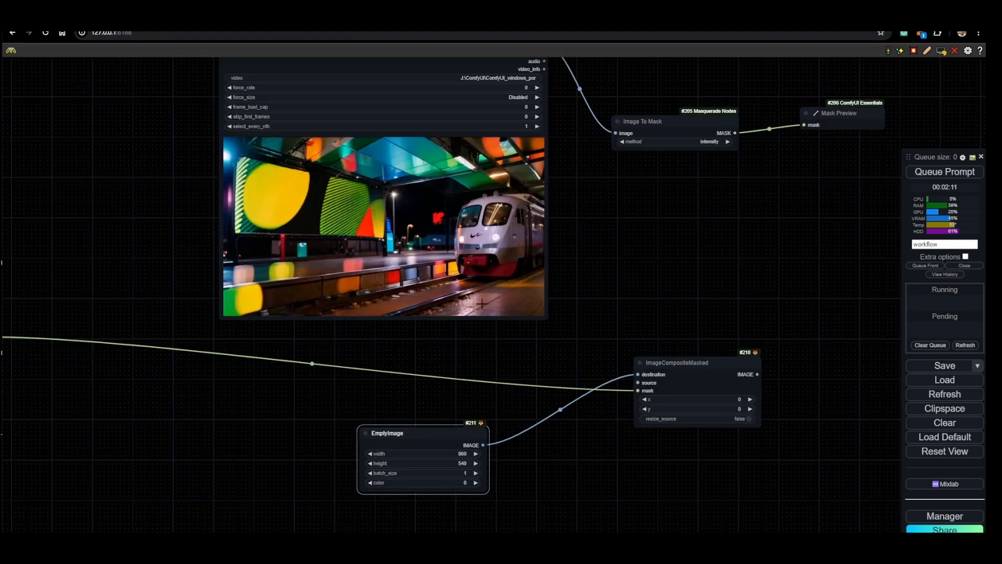
- Connect the train render's Load Video IMAGE output to the source input of ImageCompositeMasked
drag(575, 199, 404, 350)
scroll(456, 323, up, 3)
drag(347, 156, 445, 442)
scroll(431, 336, down, 2)
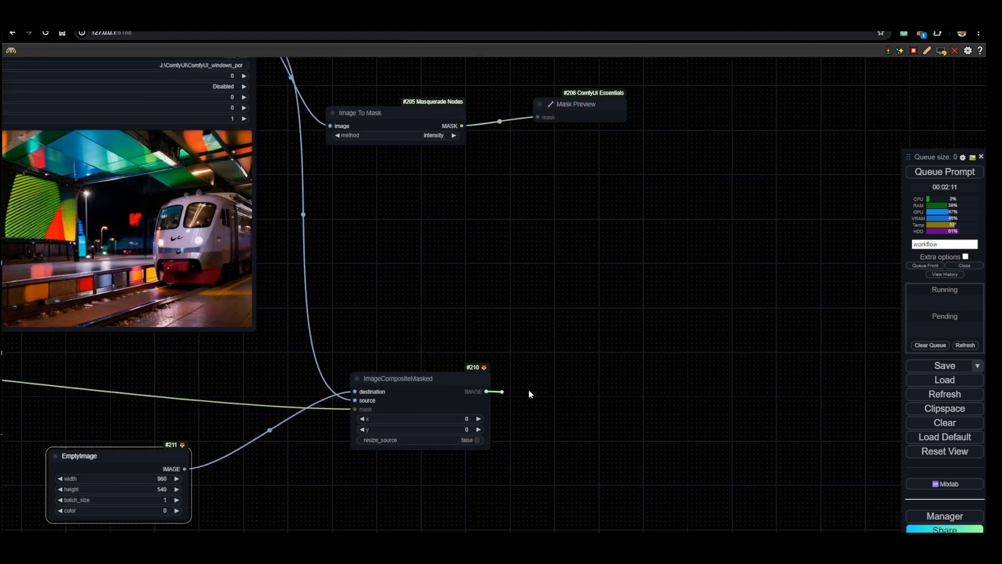
- Add a VideoHelperSuite Video Combine node fed by ImageCompositeMasked's IMAGE output
drag(507, 395, 543, 384)
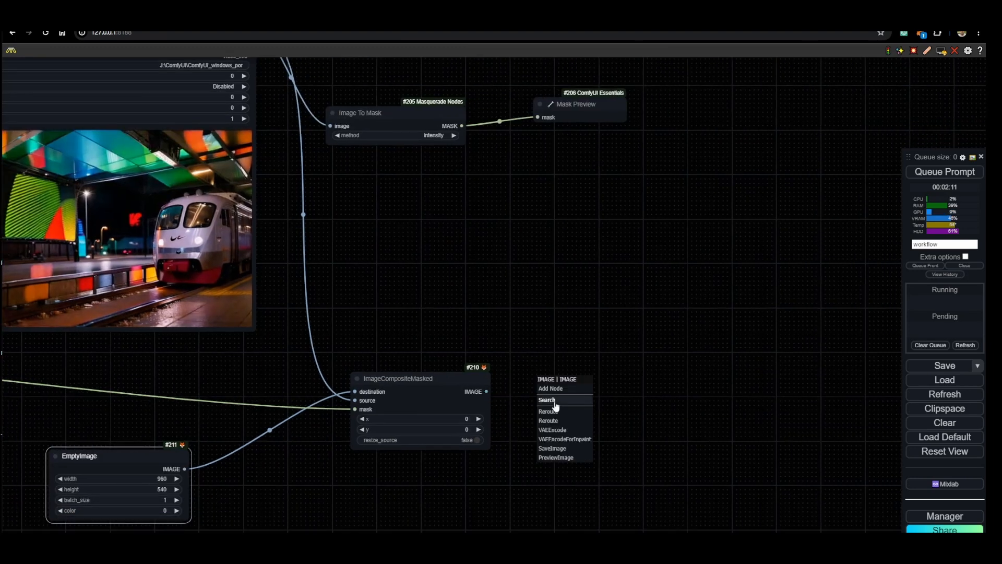
click(556, 405)
text(video)
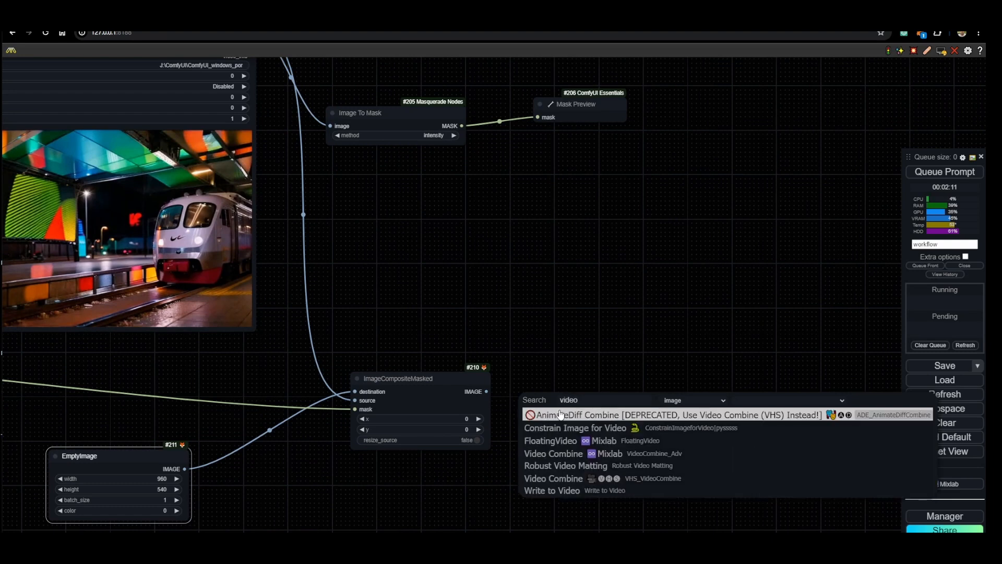
click(679, 478)
- Set Video Combine to frame_rate 12 and format video/h264-mp4 with save_output off, and enlarge the node
scroll(689, 483, up, 3)
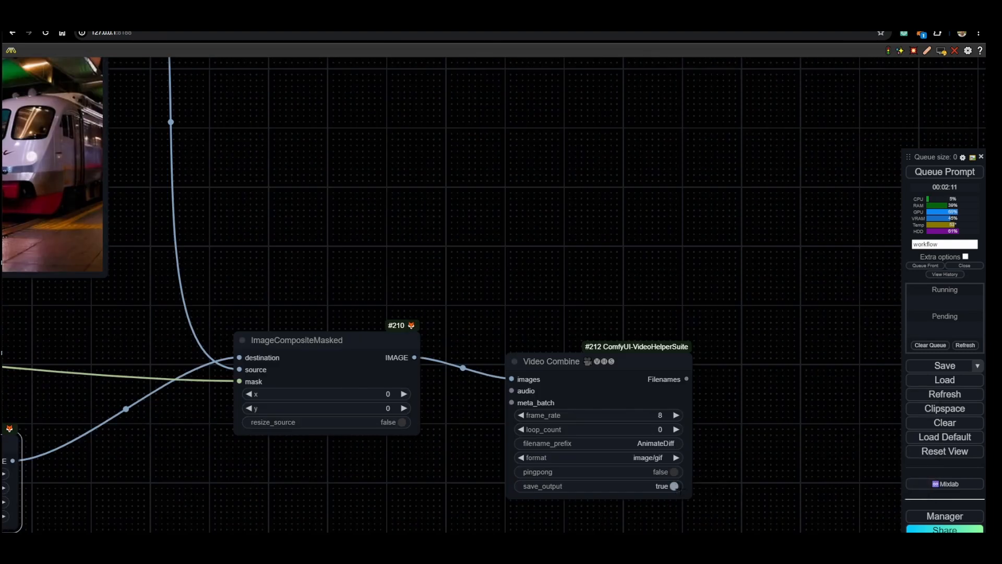
click(660, 416)
text(12)
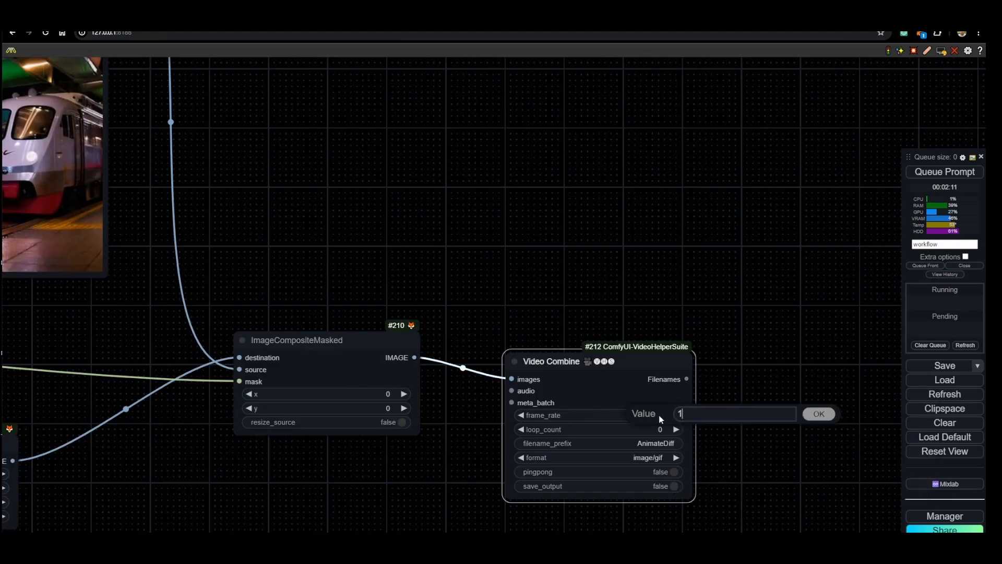
key(Return)
click(660, 443)
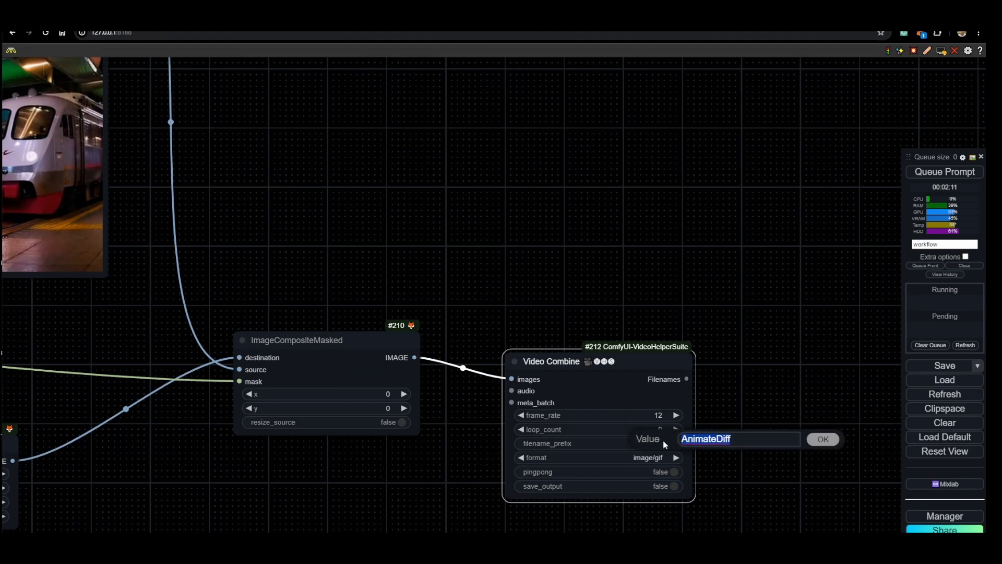
click(823, 438)
click(665, 457)
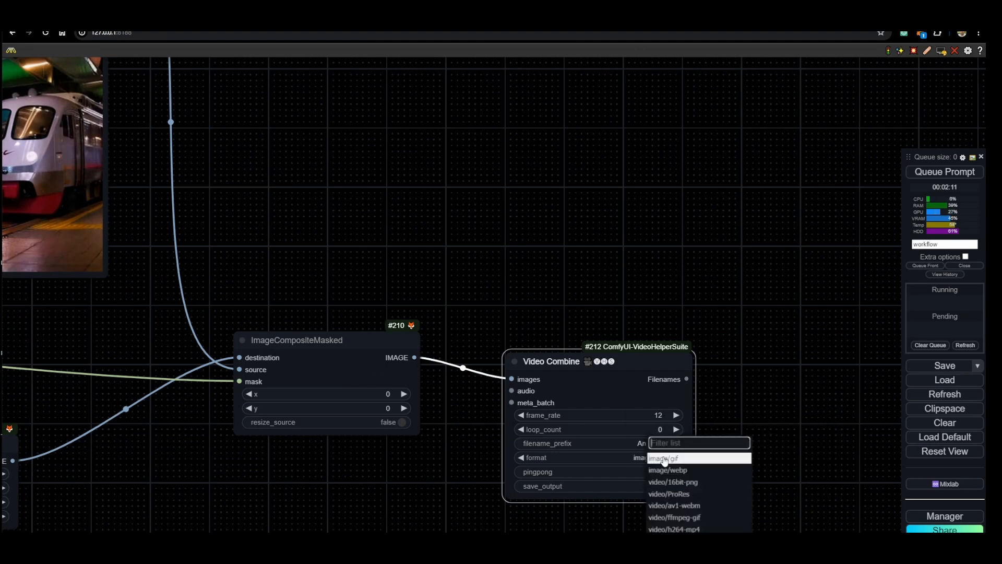
click(699, 517)
scroll(702, 512, down, 5)
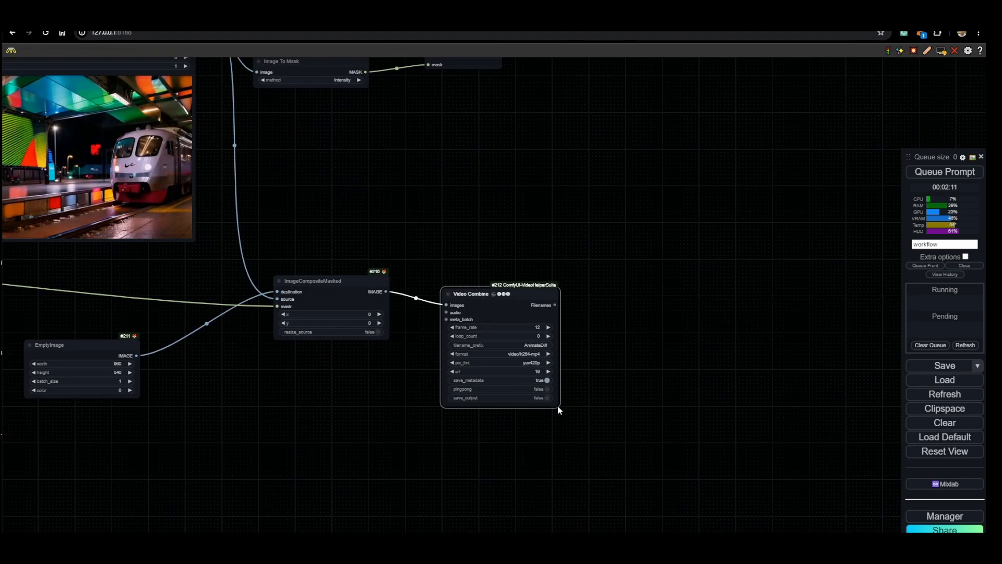
drag(558, 405, 690, 444)
drag(263, 387, 469, 420)
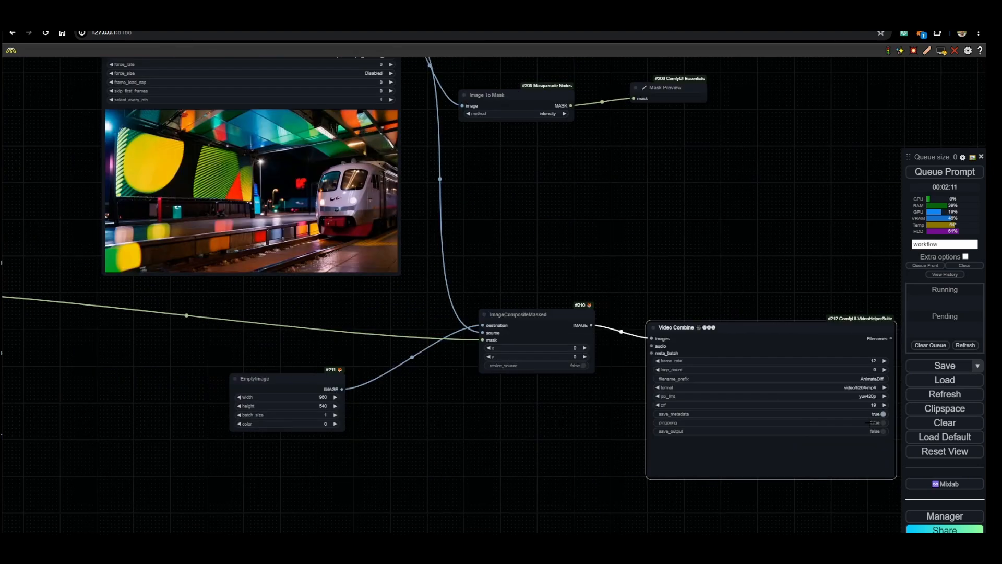
- Set EmptyImage's batch_size to 32
scroll(342, 436, up, 3)
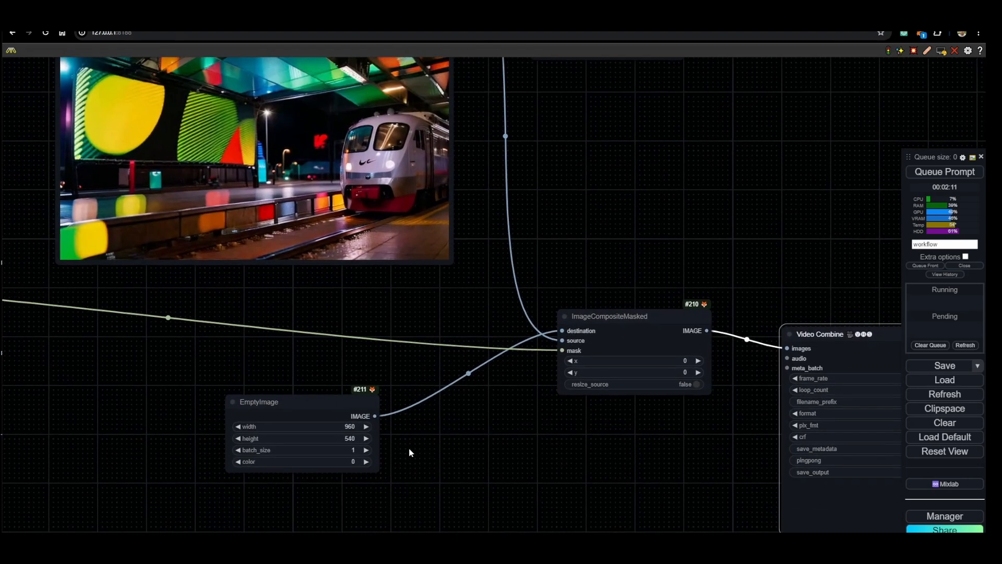
click(347, 451)
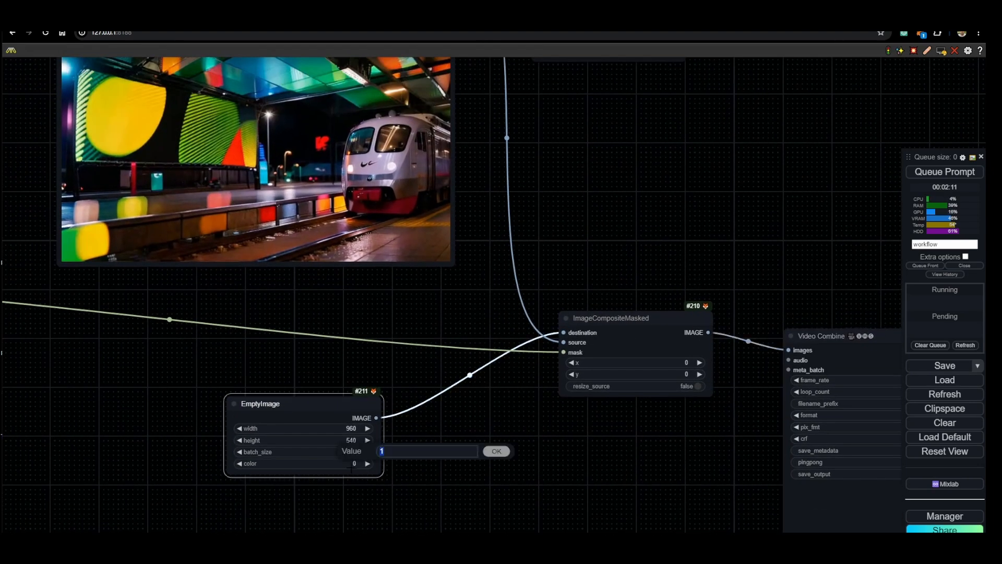
text(32)
key(Return)
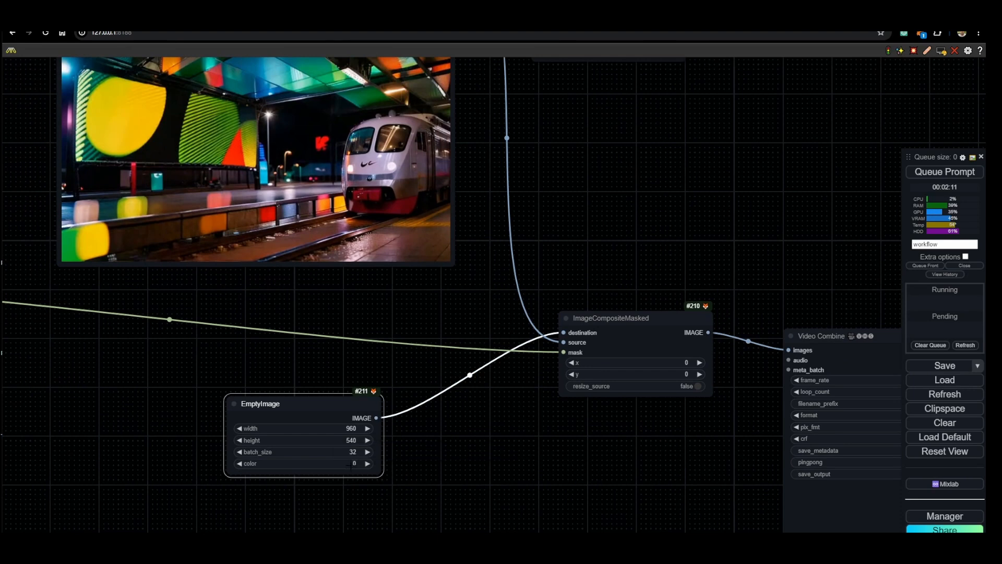
scroll(445, 458, down, 4)
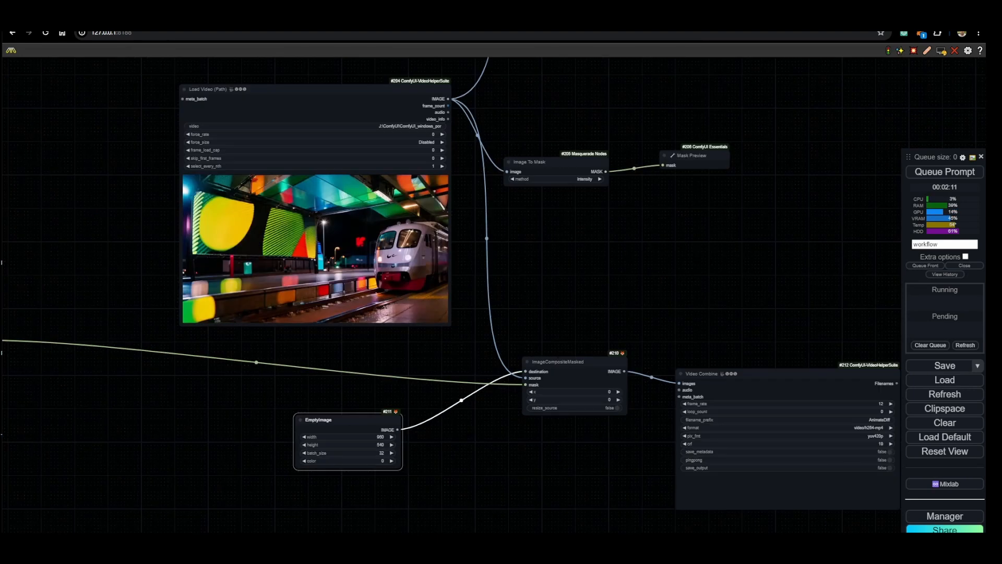
- Queue the workflow and inspect the masked billboard video in the new Video Combine node
drag(579, 313, 330, 330)
scroll(341, 321, down, 3)
drag(342, 321, 480, 345)
key(ctrl+Return)
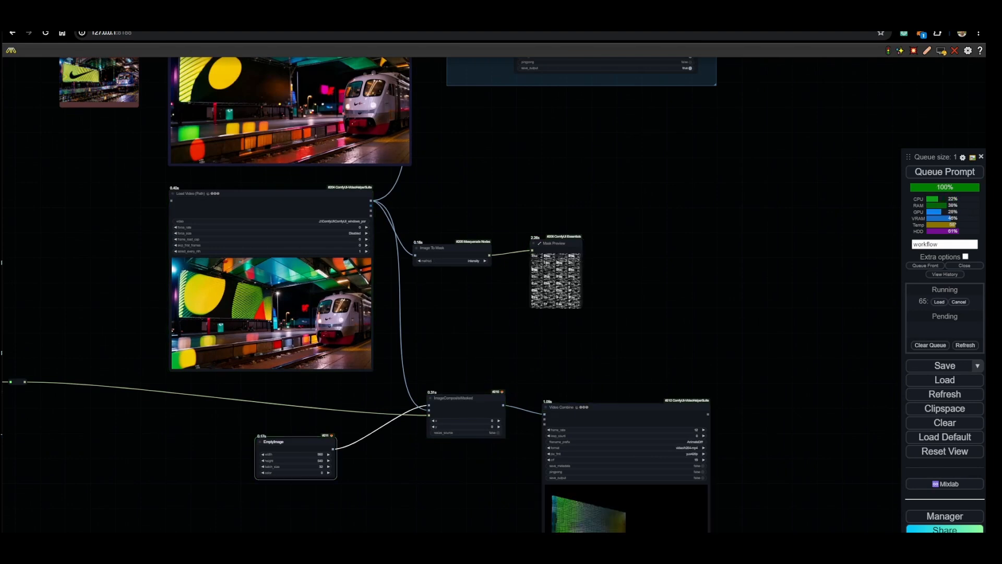
drag(519, 449, 452, 384)
scroll(451, 384, up, 1)
scroll(524, 500, up, 4)
scroll(611, 511, down, 1)
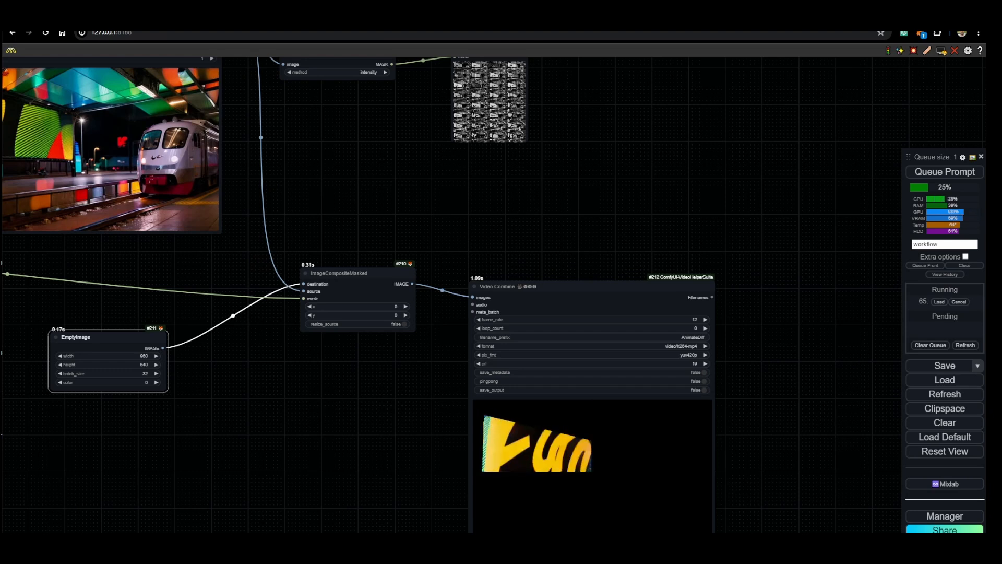
- Move ImageCompositeMasked and its Video Combine node closer to EmptyImage
drag(385, 295, 358, 298)
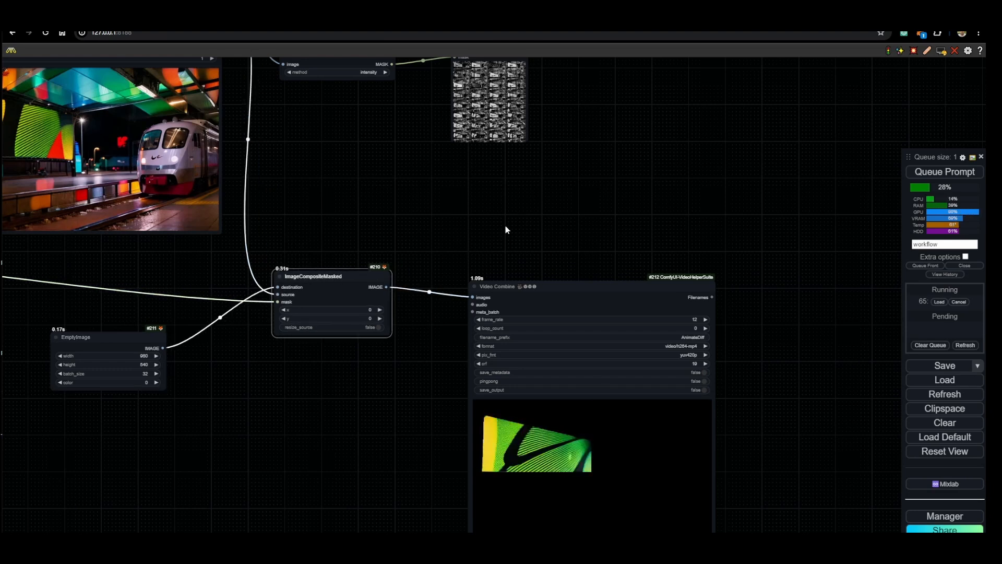
drag(505, 230, 439, 336)
drag(459, 399, 411, 390)
- Open a single frame in Mask Preview, enlarge the node, and move it higher beside Image To Mask to examine the intensity mask
drag(324, 244, 341, 304)
scroll(432, 267, up, 2)
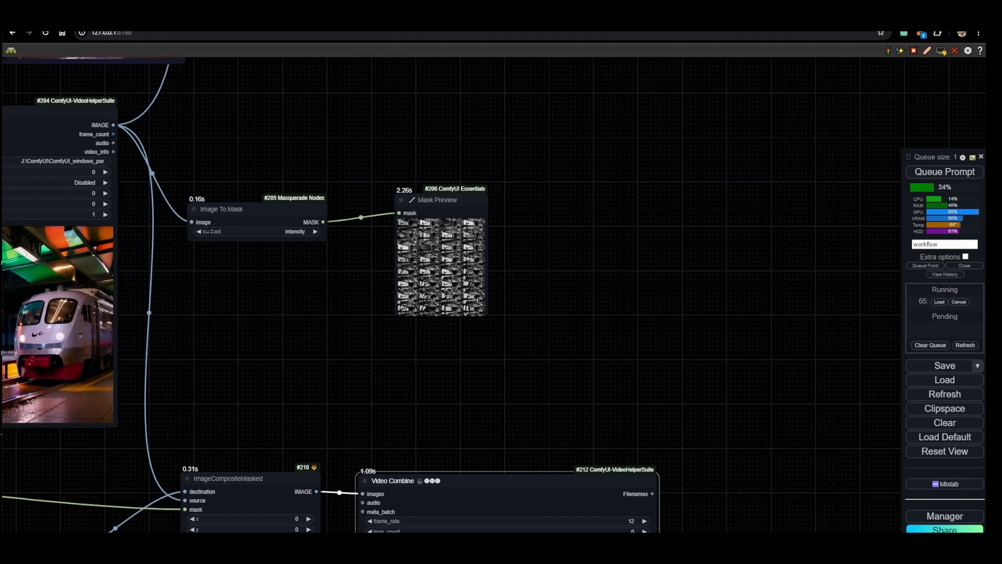
click(437, 263)
drag(488, 315, 809, 450)
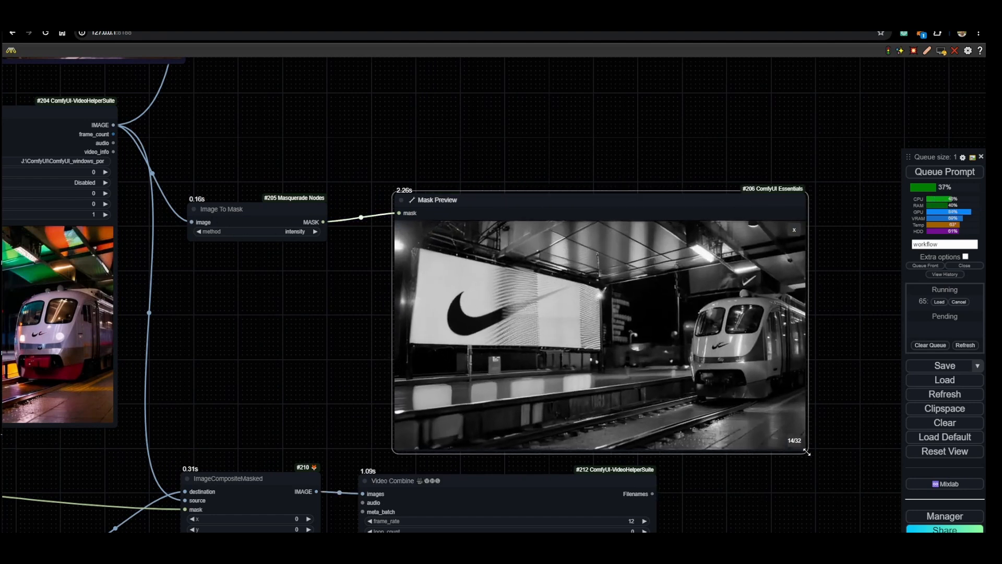
drag(570, 184, 555, 108)
scroll(578, 294, down, 1)
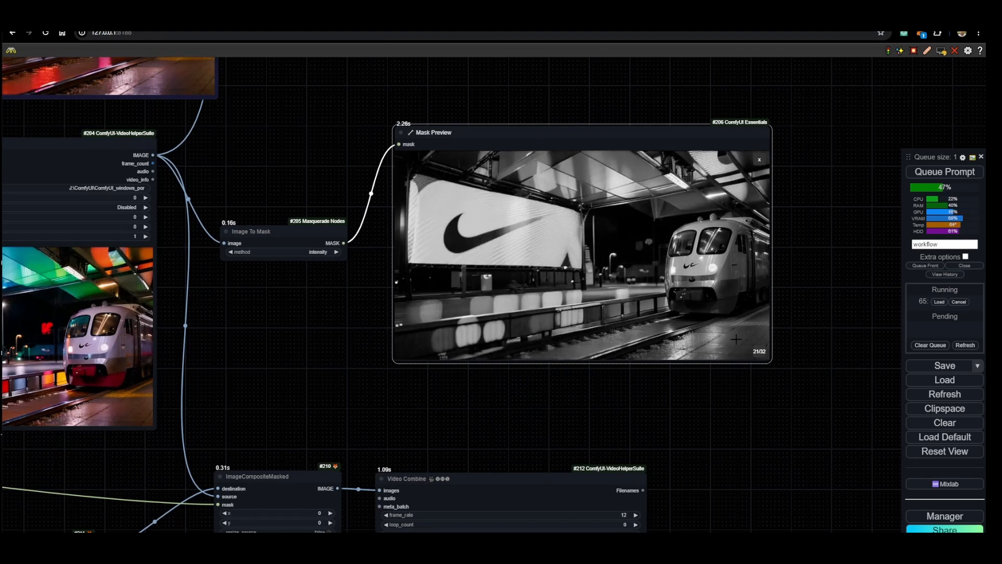
scroll(575, 244, up, 3)
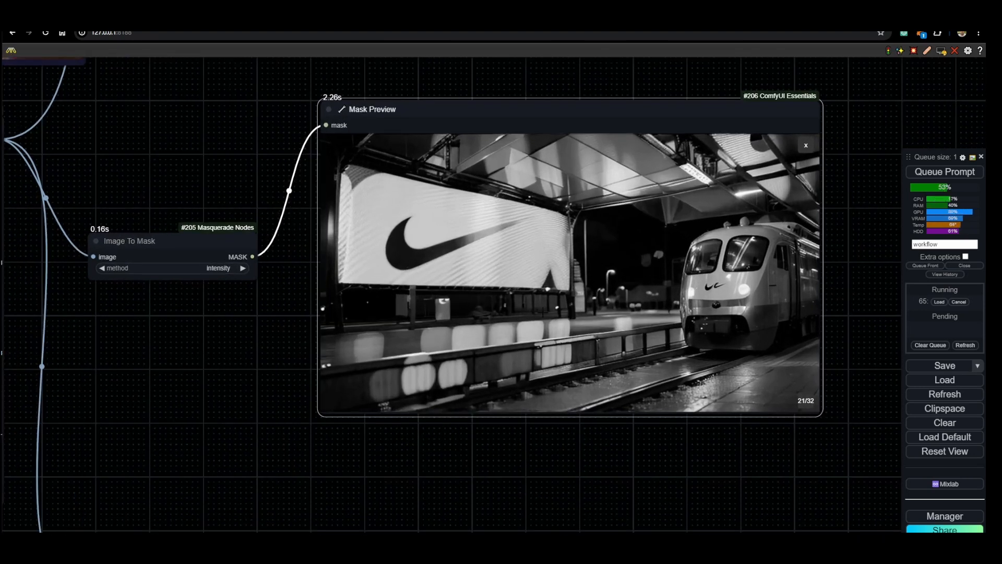
- Add a GroundingDinoSAMSegment (segment anything) node below the billboard composite's Video Combine
scroll(542, 311, down, 10)
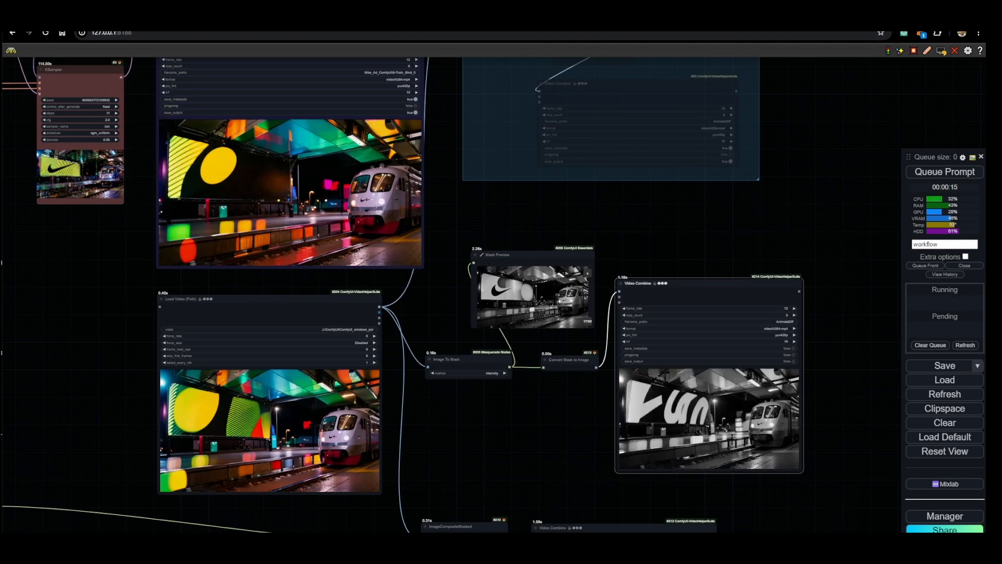
scroll(735, 441, up, 5)
drag(715, 429, 646, 427)
scroll(645, 426, up, 2)
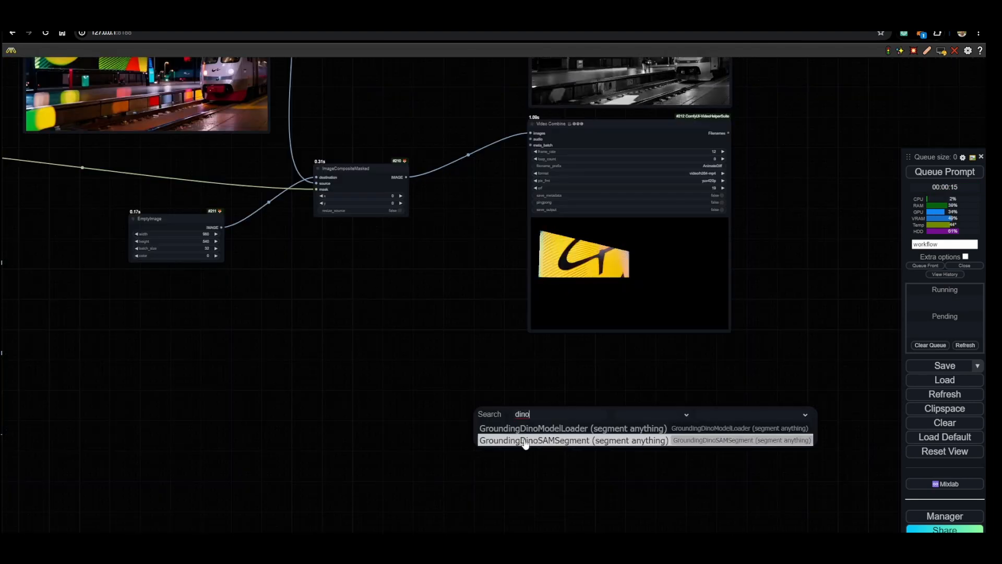
click(525, 441)
- Connect the train render's Load Video IMAGE output to the image input of GroundingDinoSAMSegment
scroll(443, 347, down, 2)
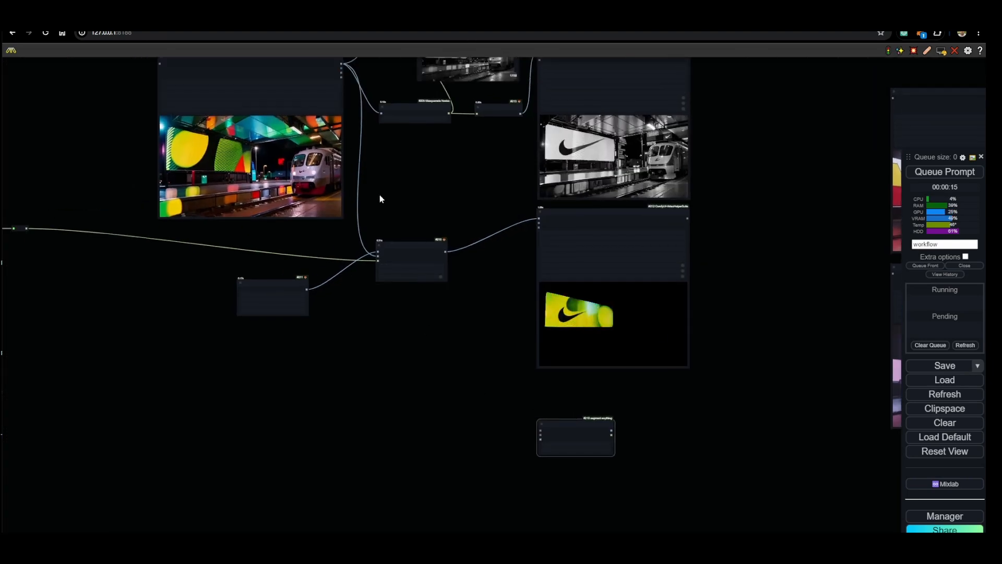
drag(372, 129, 379, 149)
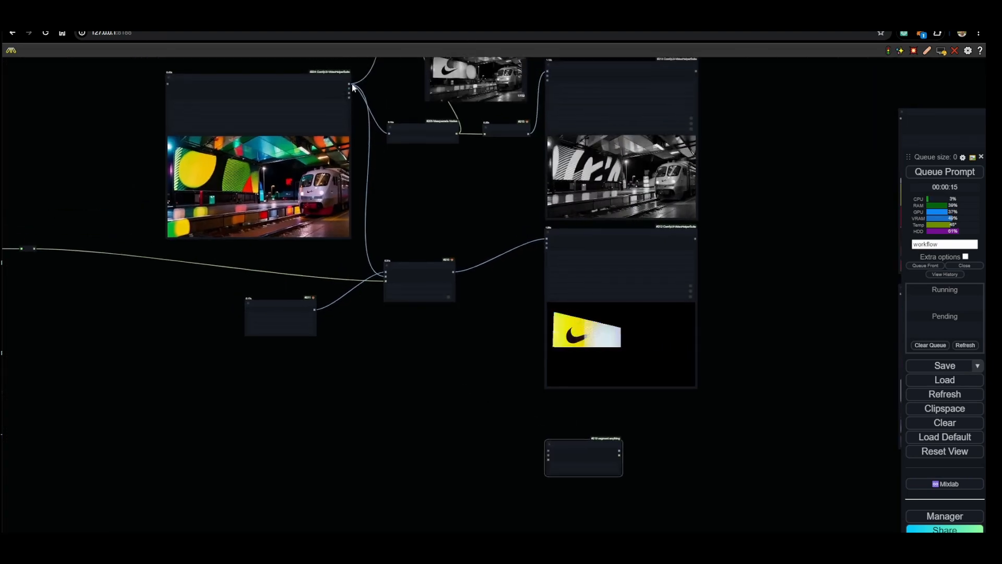
drag(353, 87, 547, 459)
scroll(508, 462, up, 3)
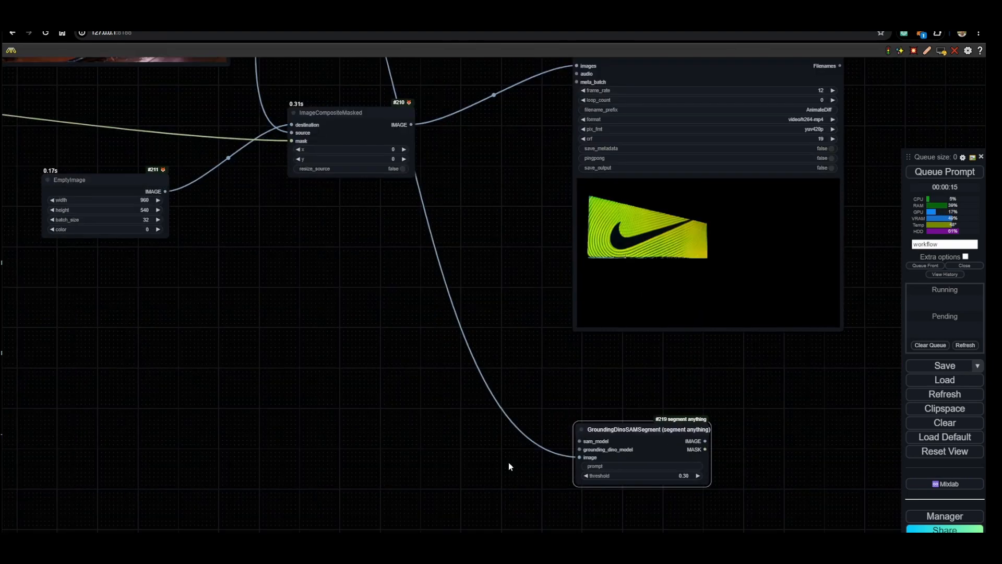
- Add SAMLoader (Impact) and GroundingDinoModelLoader nodes connected to GroundingDinoSAMSegment's sam_model and grounding_dino_model inputs
scroll(508, 462, up, 3)
drag(519, 383, 409, 348)
click(525, 417)
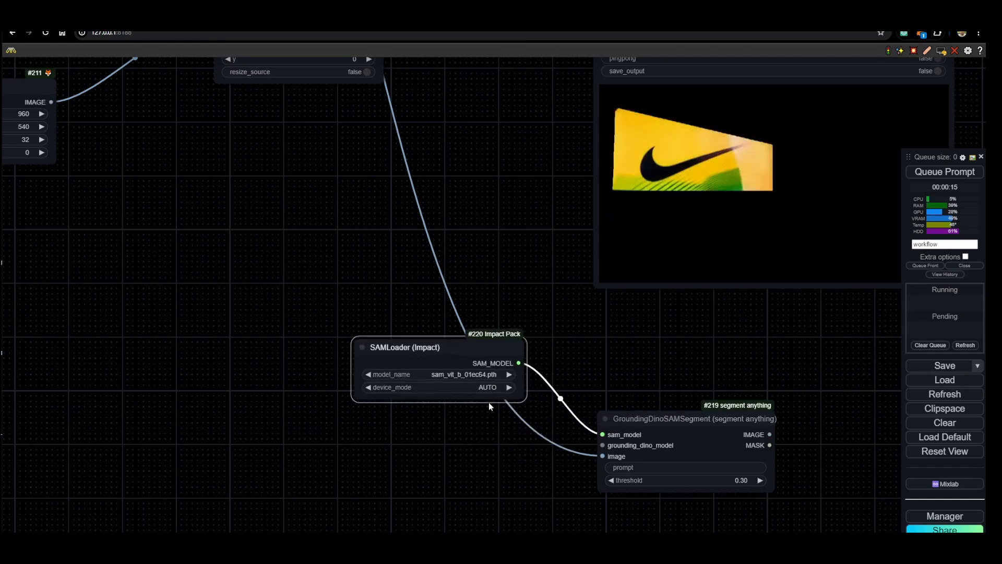
drag(519, 453, 430, 432)
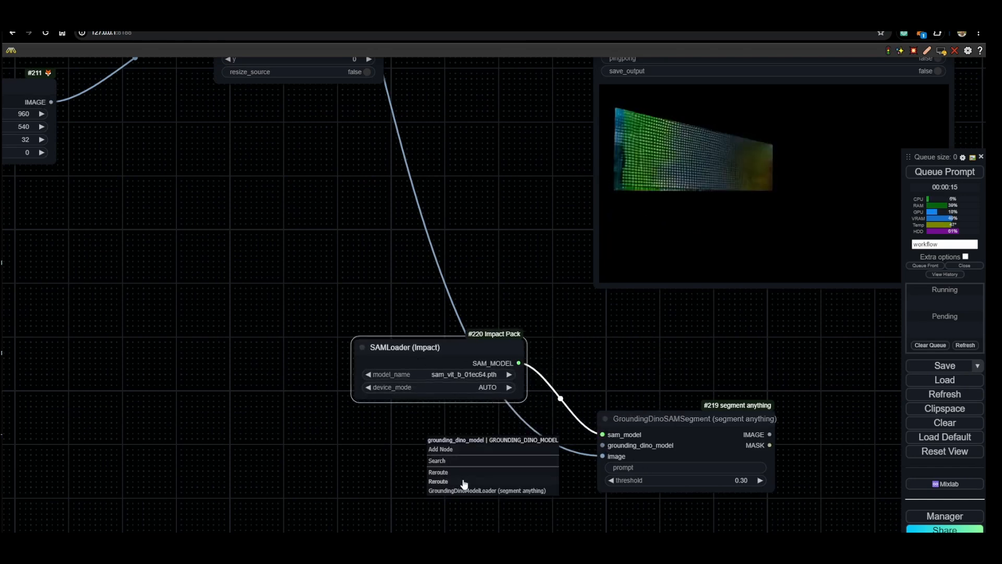
click(465, 492)
drag(544, 445, 441, 442)
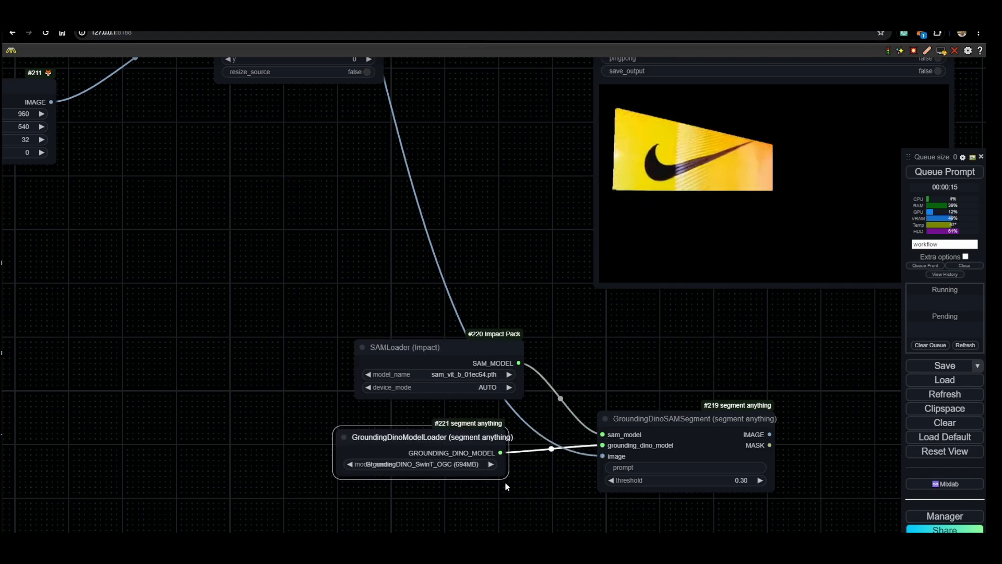
- Widen GroundingDinoModelLoader and shift both loader nodes farther away from GroundingDinoSAMSegment
drag(511, 478, 535, 489)
drag(483, 442, 445, 442)
drag(473, 359, 427, 361)
drag(445, 443, 433, 440)
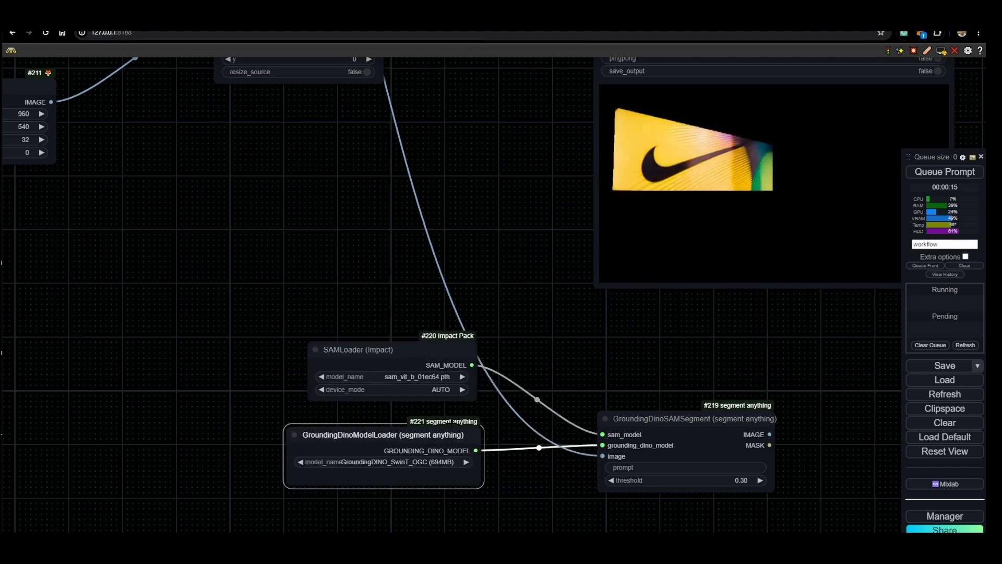
- Set SAMLoader's device_mode to Prefer GPU
scroll(423, 400, up, 2)
click(453, 388)
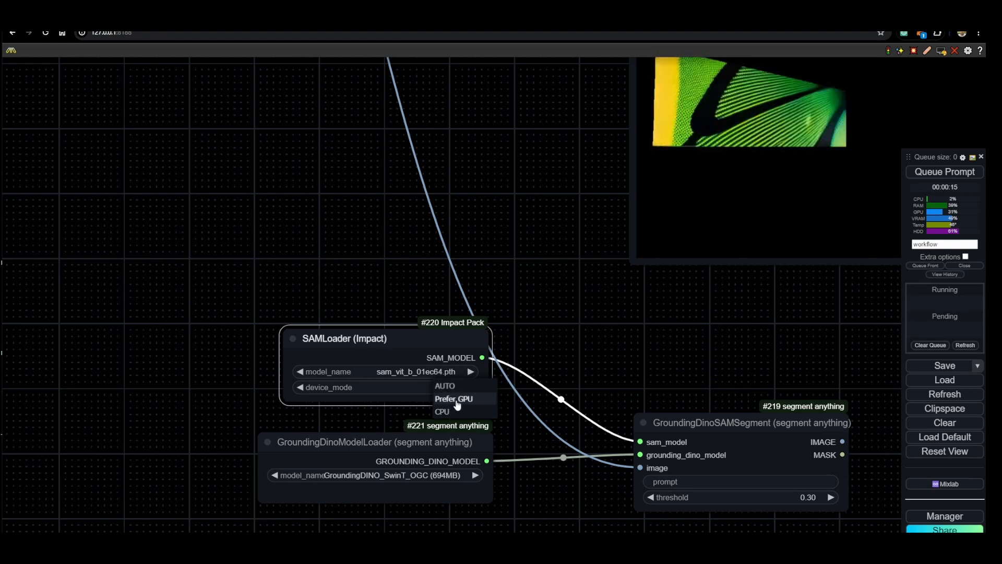
click(456, 401)
- Set the GroundingDinoSAMSegment prompt to "led screen"
scroll(539, 345, down, 3)
drag(472, 341, 467, 342)
scroll(623, 328, down, 3)
drag(650, 347, 600, 351)
click(622, 388)
scroll(725, 415, up, 4)
click(574, 410)
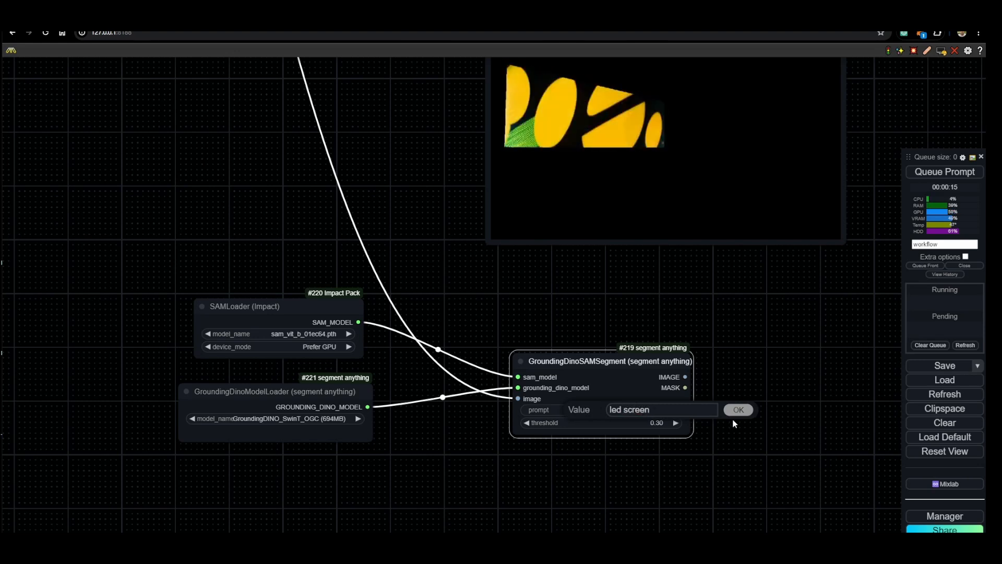
- Paste a copy of Video Combine below GroundingDinoSAMSegment and connect the segment node's IMAGE output to its images input
scroll(707, 425, down, 6)
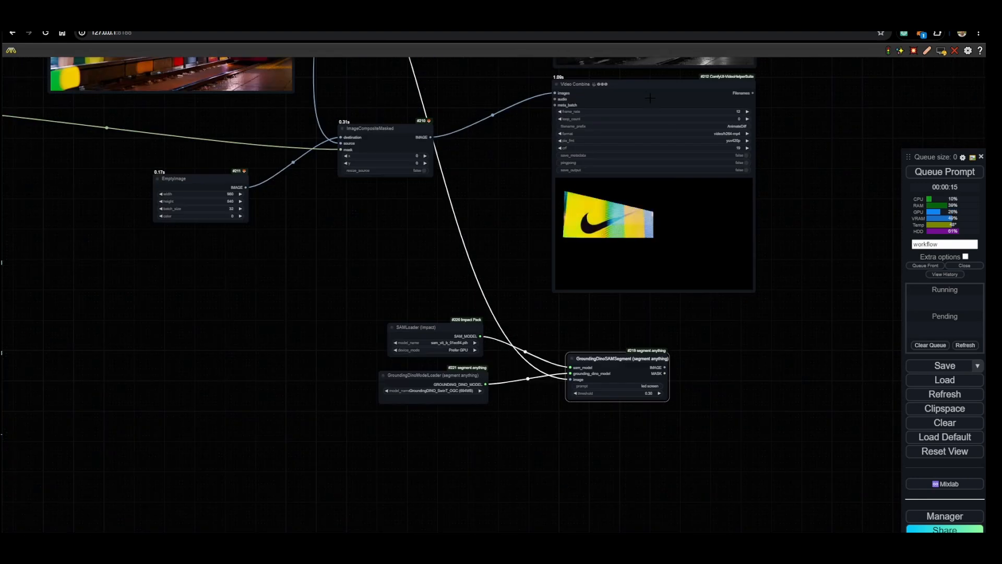
drag(726, 175, 725, 540)
click(681, 396)
scroll(681, 396, up, 4)
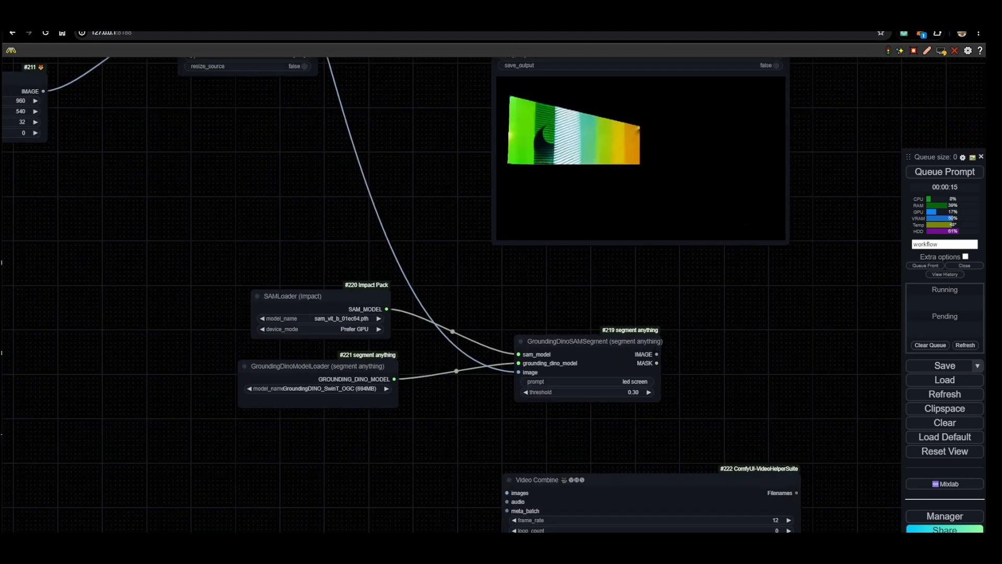
drag(512, 492, 509, 493)
scroll(660, 452, down, 3)
drag(667, 452, 544, 309)
scroll(596, 273, up, 2)
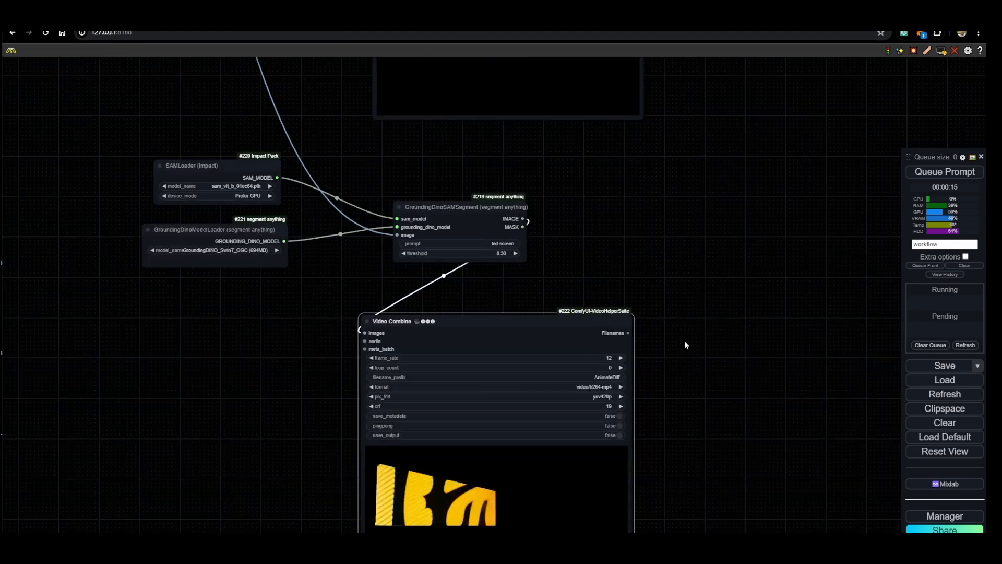
- Paste another copy of Video Combine beside the one receiving the segmented image
drag(673, 342, 384, 335)
key(ctrl+v)
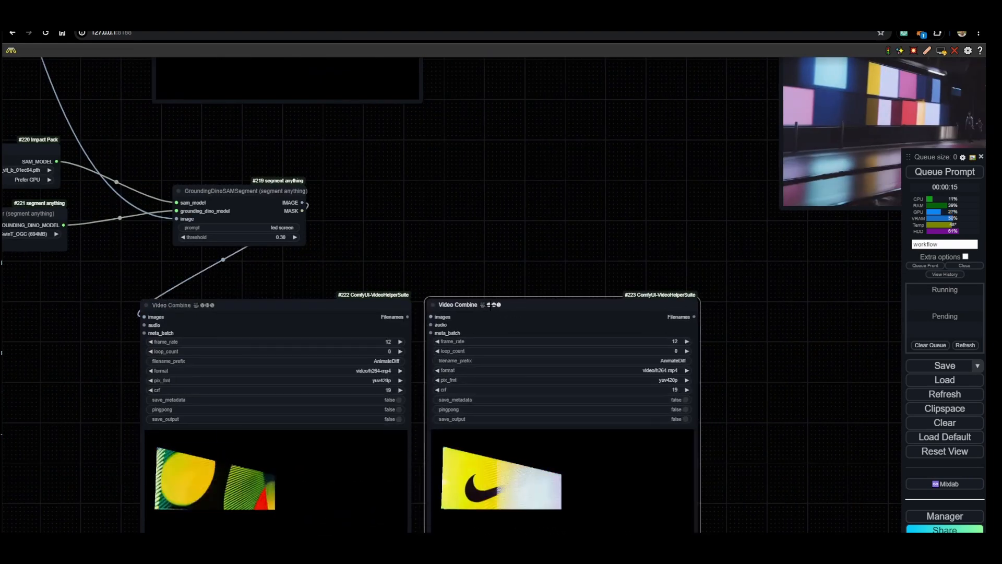
- Delete the extra Video Combine copy and add a Mask Preview node fed by GroundingDinoSAMSegment's MASK output
drag(518, 306, 519, 306)
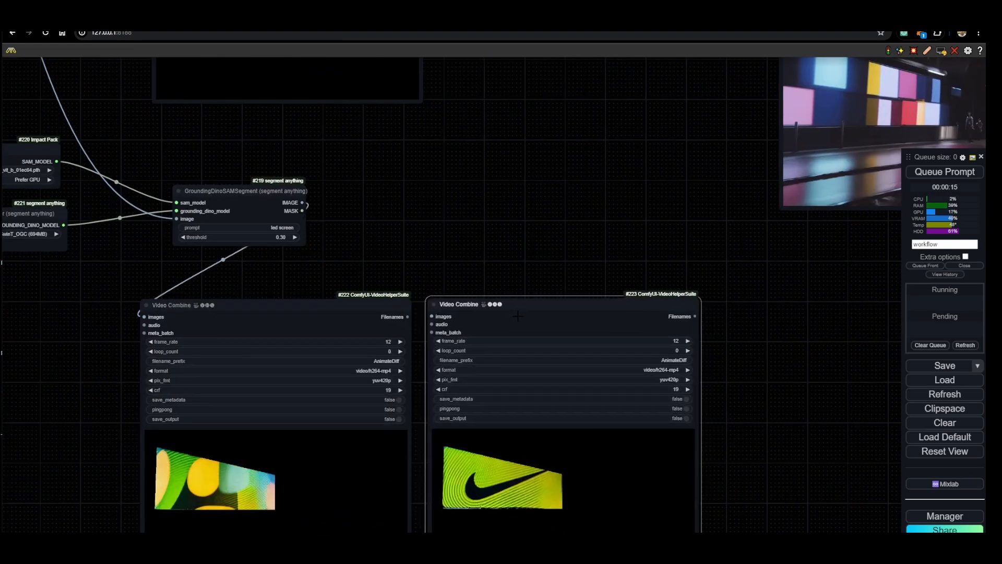
key(Delete)
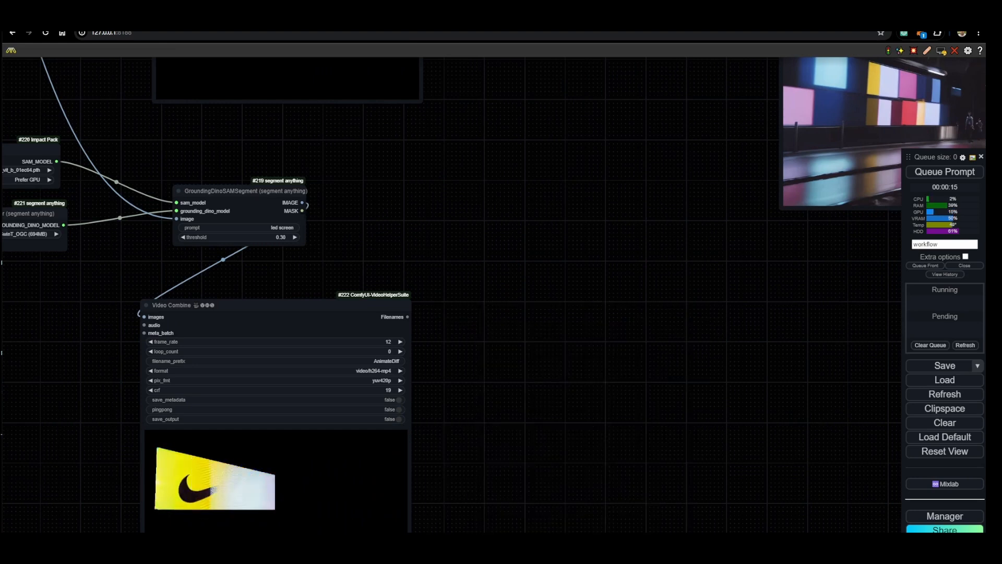
scroll(270, 290, up, 1)
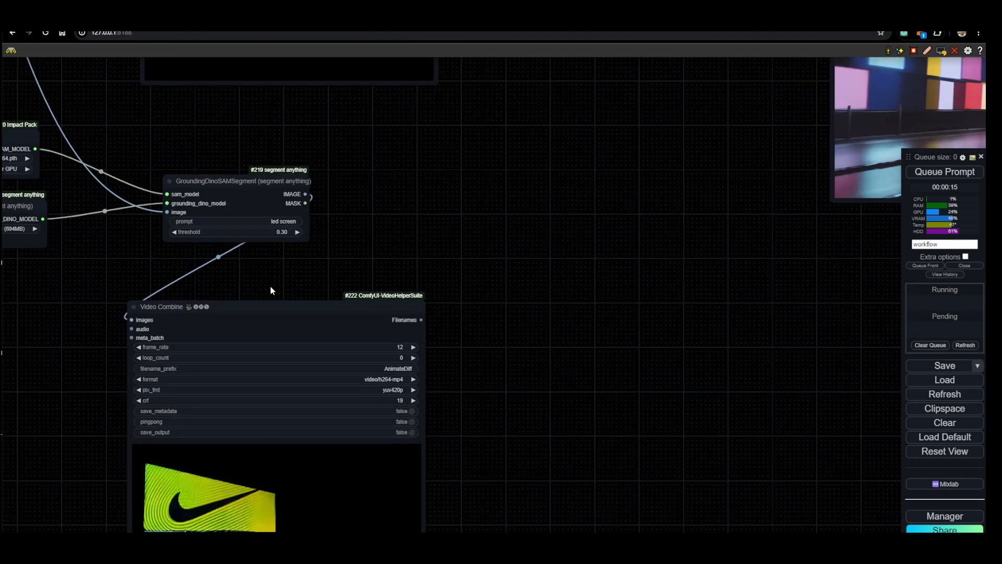
drag(373, 226, 518, 249)
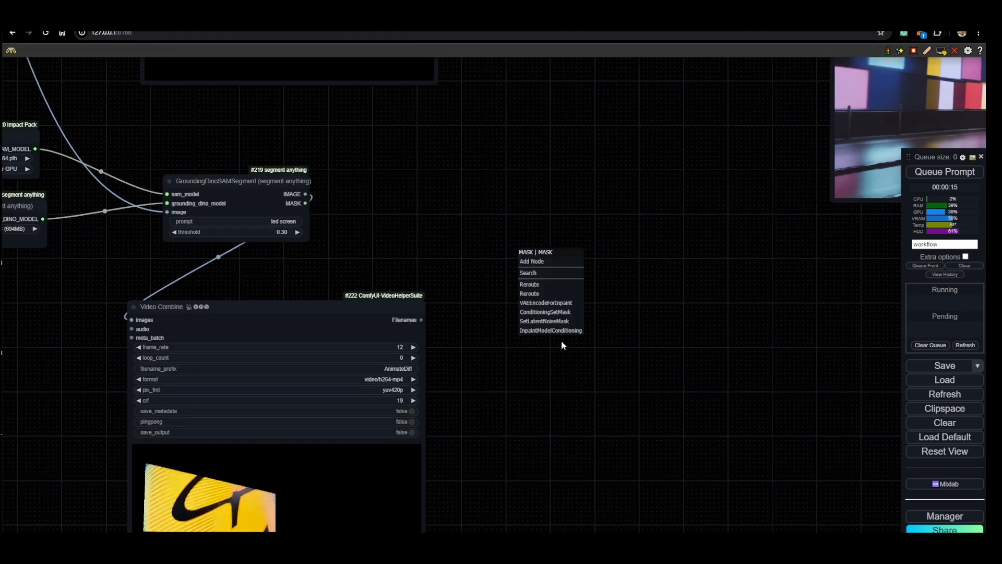
click(531, 274)
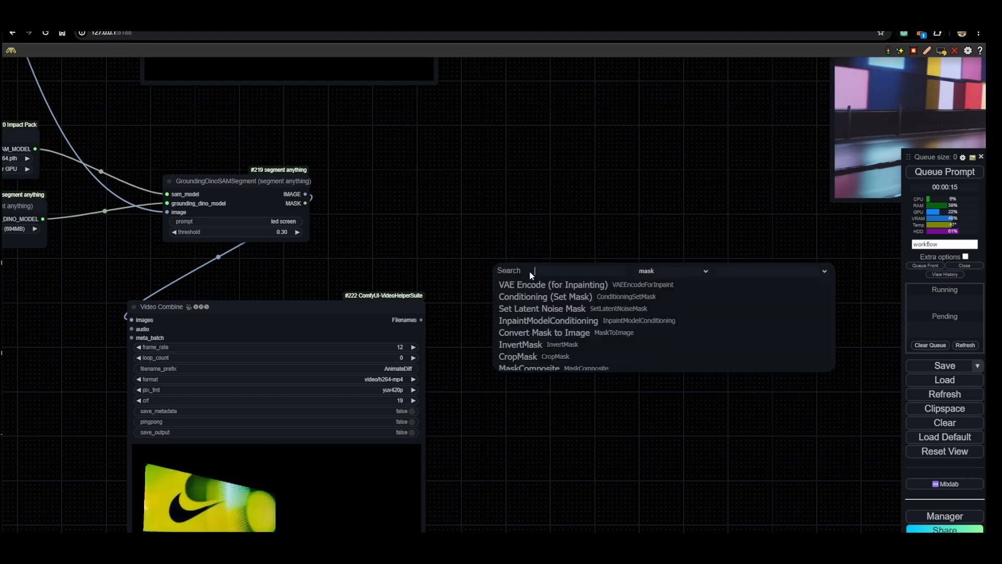
text(mask pre)
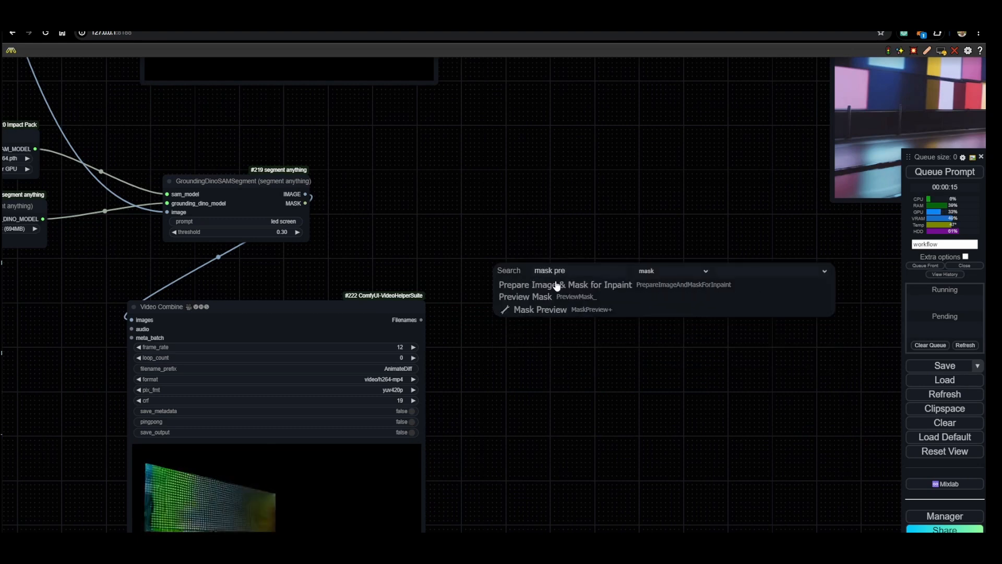
click(552, 309)
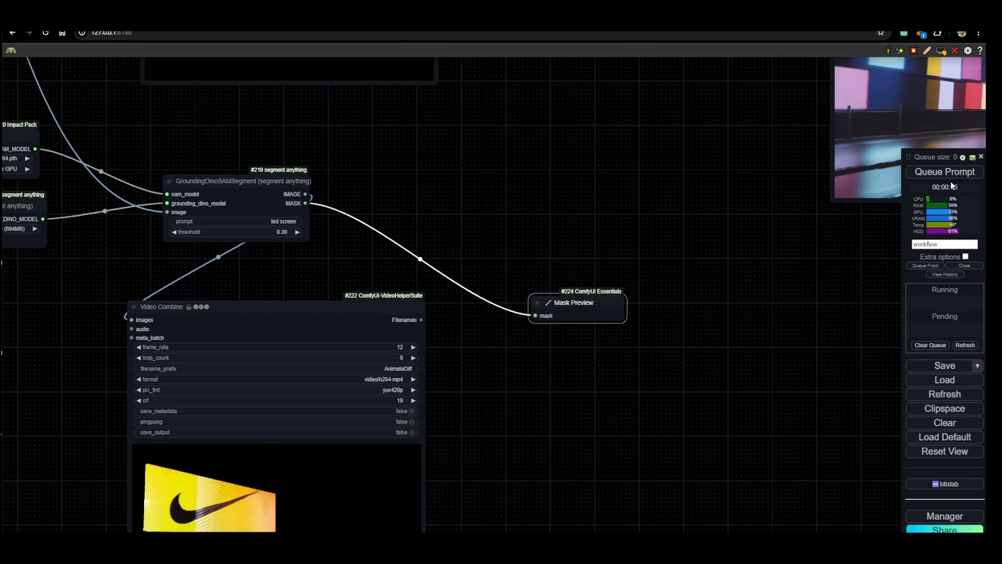
- Run the workflow and check the segmented LED screen in the Video Combine below GroundingDinoSAMSegment
scroll(262, 195, down, 5)
key(ctrl+Return)
drag(133, 165, 357, 241)
scroll(356, 239, up, 4)
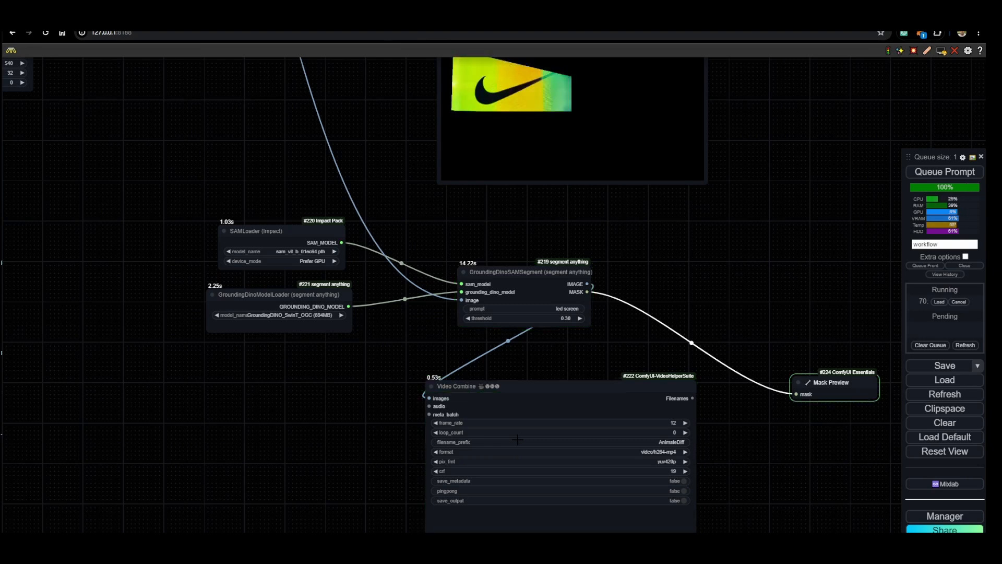
scroll(518, 508, up, 7)
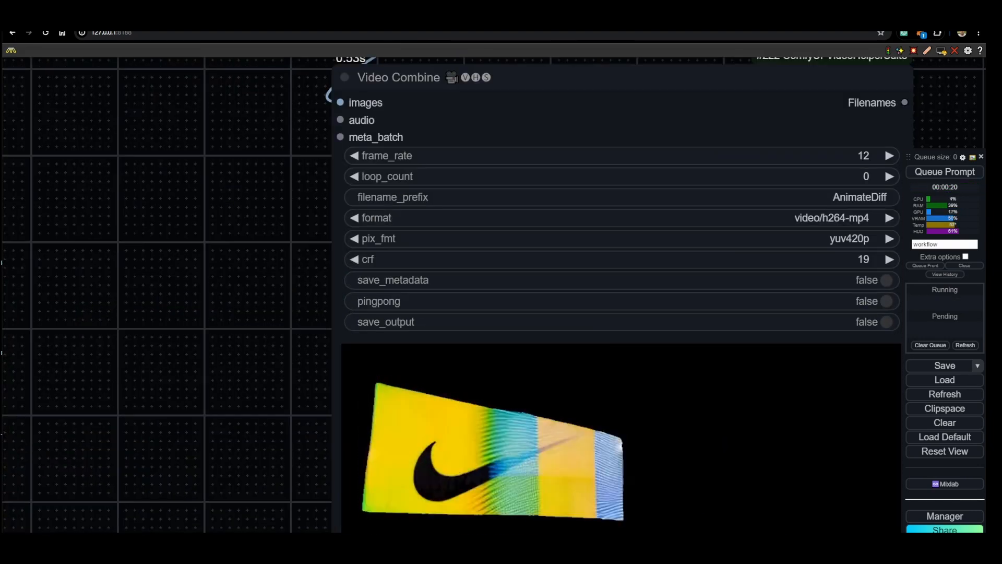
scroll(727, 398, down, 5)
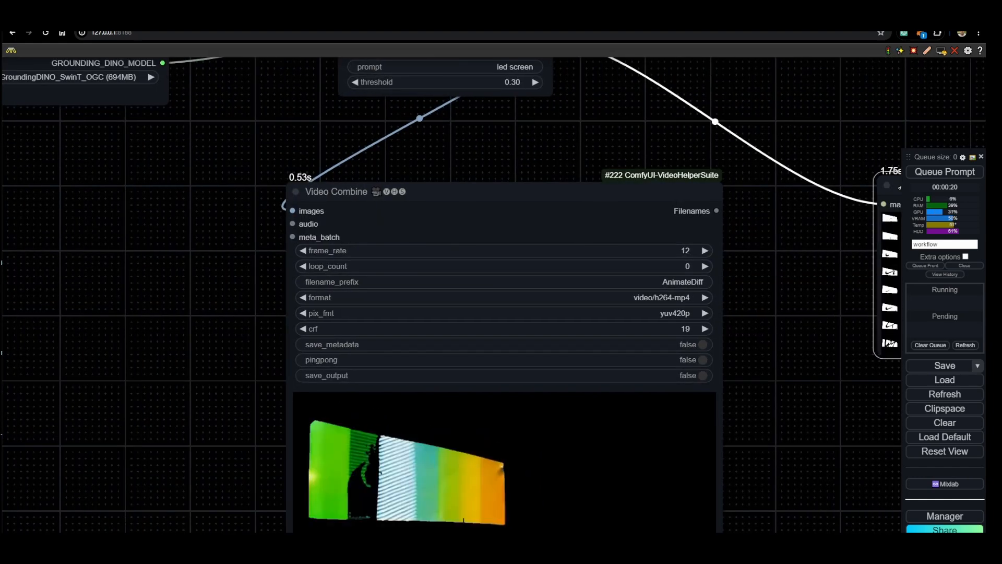
- Step through the mask frames in Mask Preview to judge the LED screen segmentation
click(573, 348)
scroll(574, 351, up, 6)
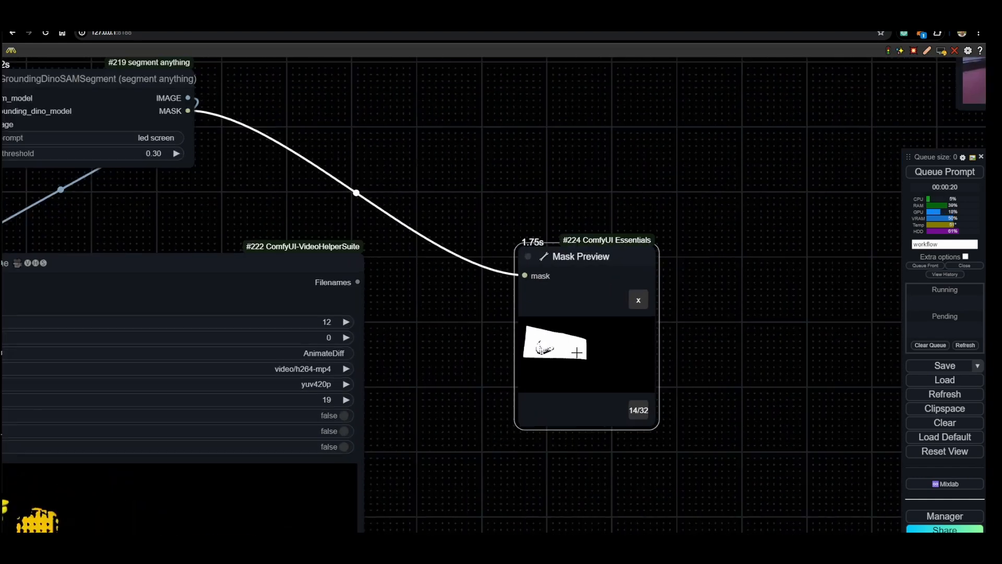
key(Right)
key(Right)
key(Right)
key(Right)
key(Right)
key(Right)
key(Right)
key(Right)
key(Right)
key(Right)
key(Right)
key(Right)
key(Right)
key(Right)
key(Right)
key(Right)
key(Right)
key(Right)
key(Right)
key(Right)
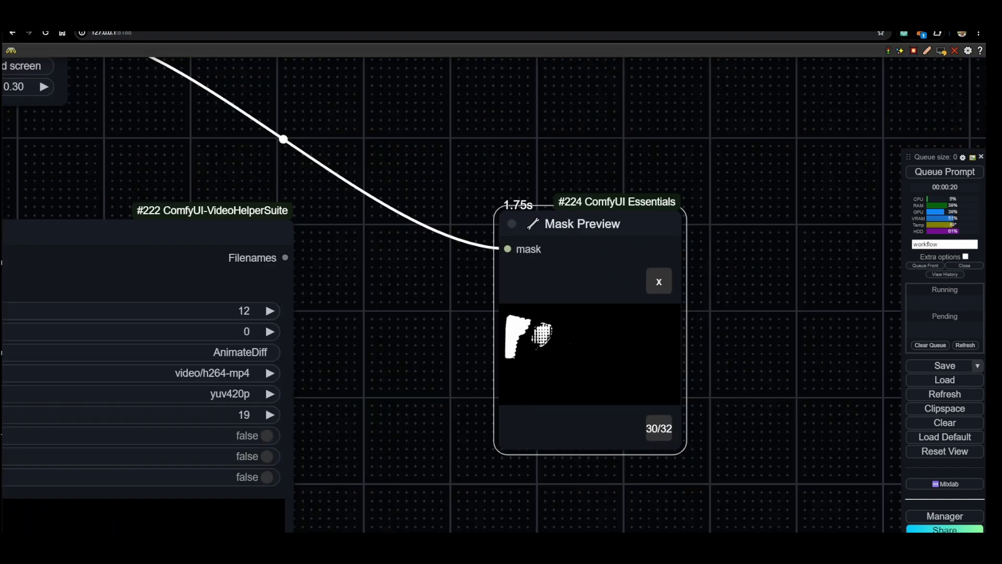
- Set the GroundingDinoSAMSegment prompt to "train" and run the workflow
scroll(551, 355, down, 5)
scroll(458, 331, down, 4)
drag(534, 319, 496, 314)
scroll(249, 202, up, 8)
scroll(369, 360, down, 3)
drag(368, 368, 501, 334)
scroll(510, 263, down, 1)
click(475, 254)
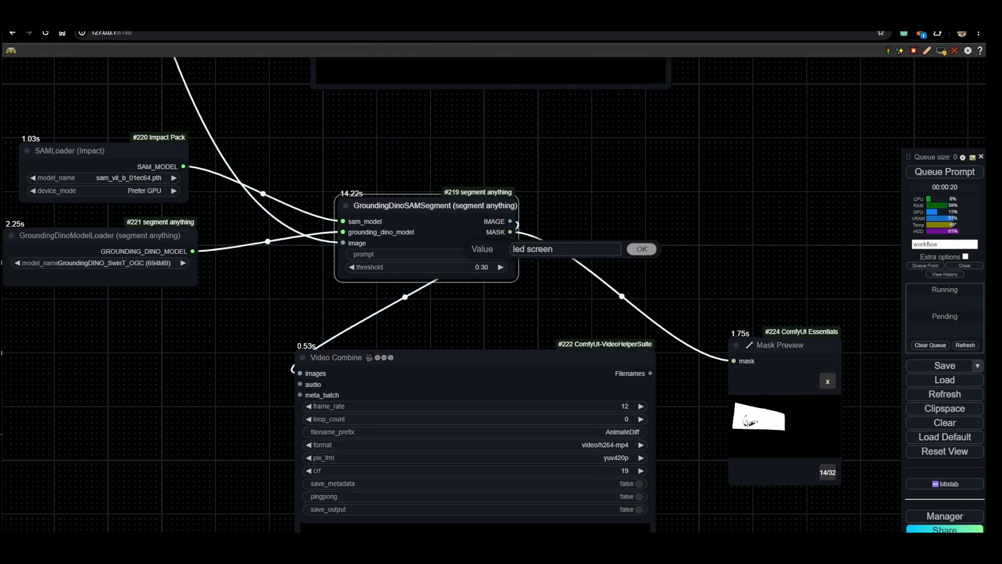
text(train)
click(642, 249)
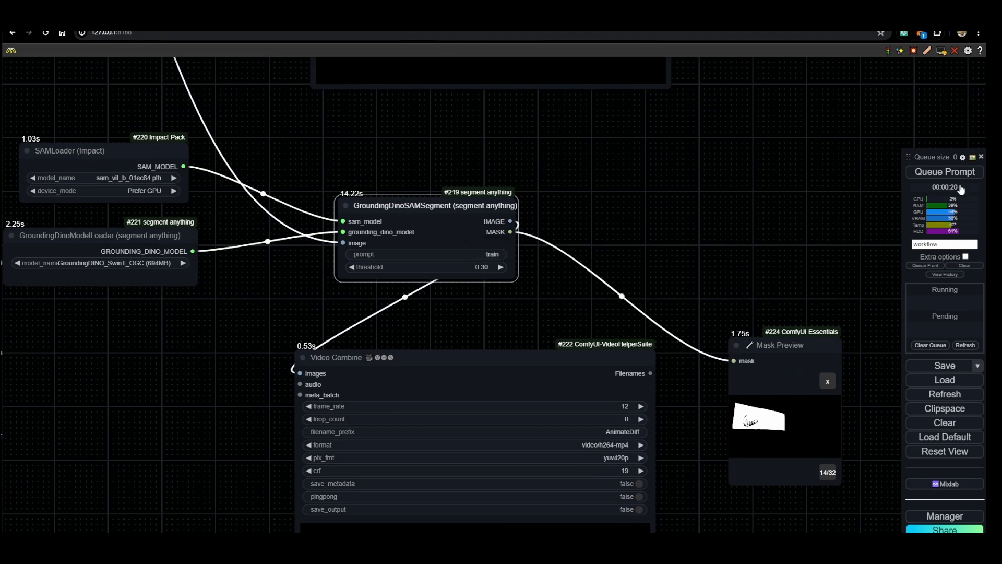
click(907, 177)
scroll(671, 236, down, 5)
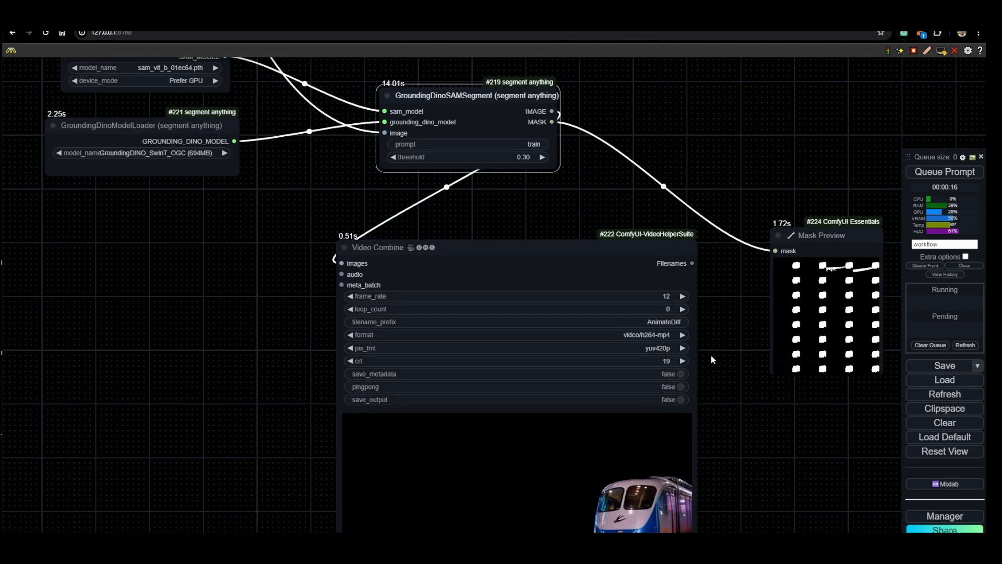
- Set the GroundingDinoSAMSegment threshold to 0.45 and rerun the workflow
click(501, 157)
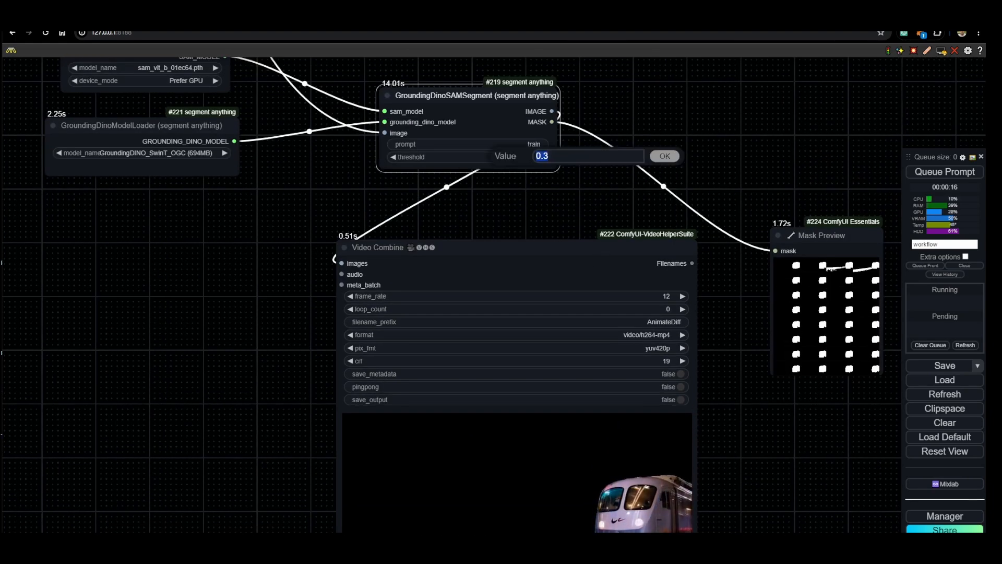
text(0.45)
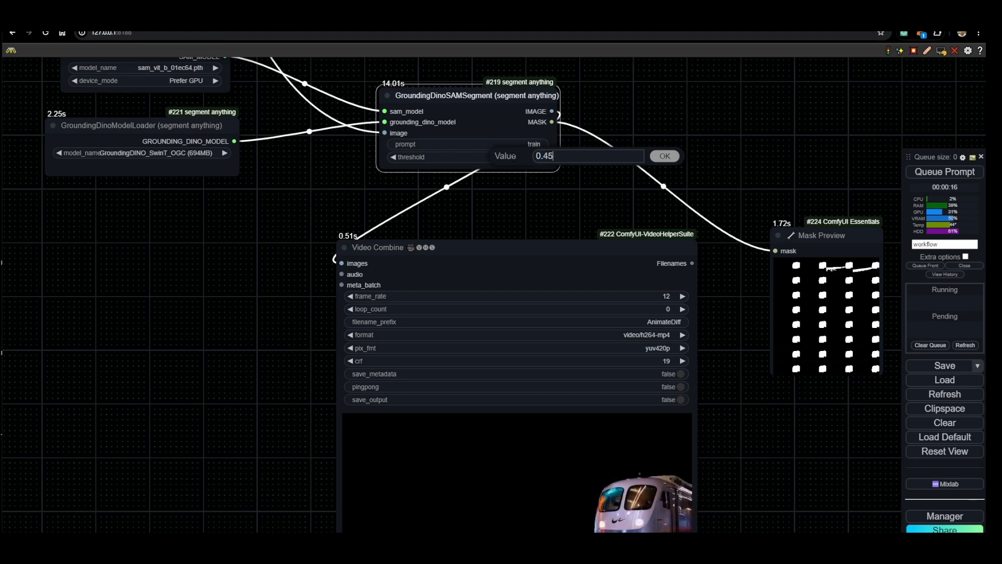
key(Return)
click(944, 174)
scroll(719, 352, down, 4)
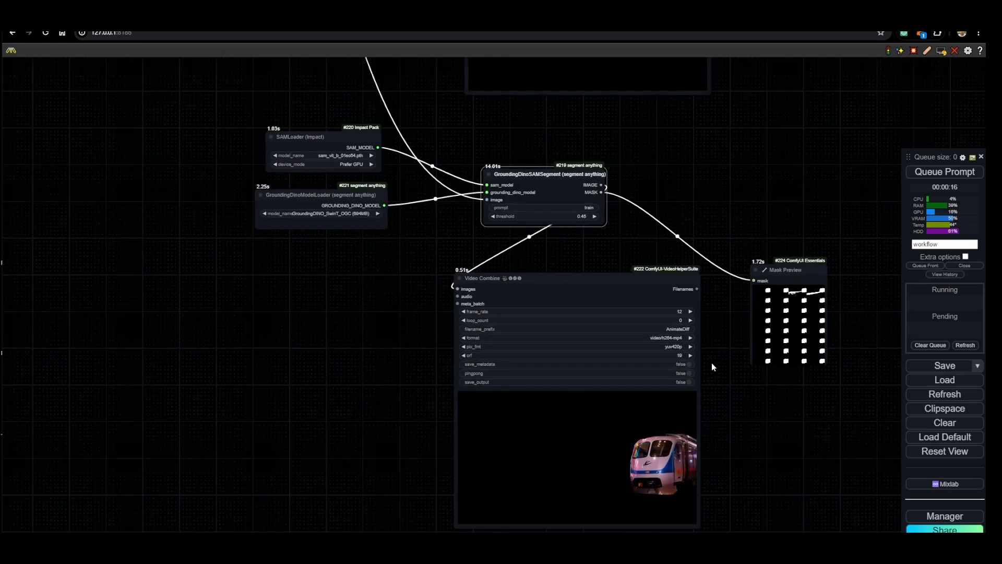
- Examine the isolated train in Video Combine and its mask in Mask Preview
scroll(716, 383, up, 3)
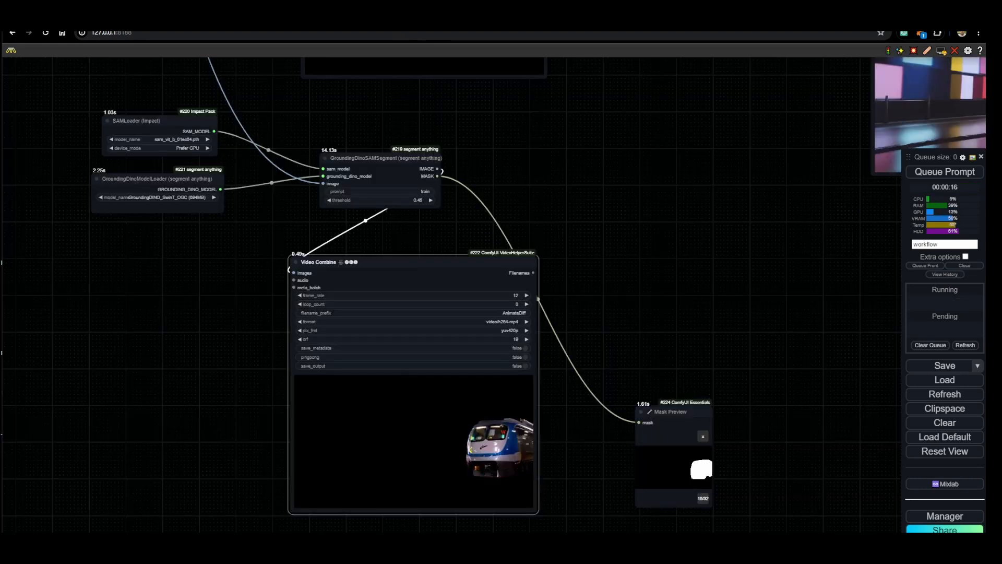
scroll(469, 465, up, 4)
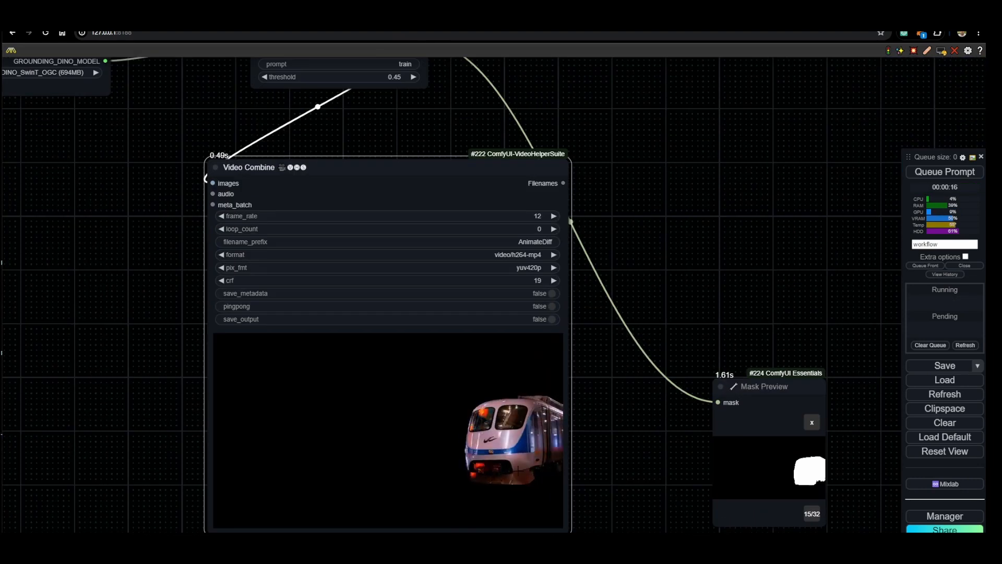
drag(626, 459, 690, 467)
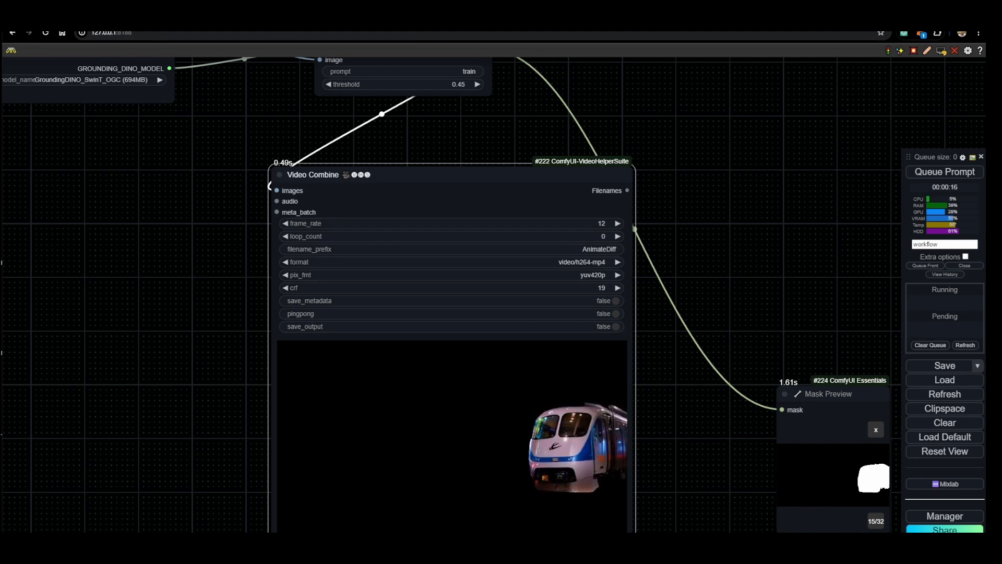
scroll(507, 510, down, 4)
drag(640, 465, 549, 429)
scroll(484, 432, up, 4)
scroll(485, 433, down, 3)
scroll(485, 433, down, 1)
scroll(425, 433, up, 7)
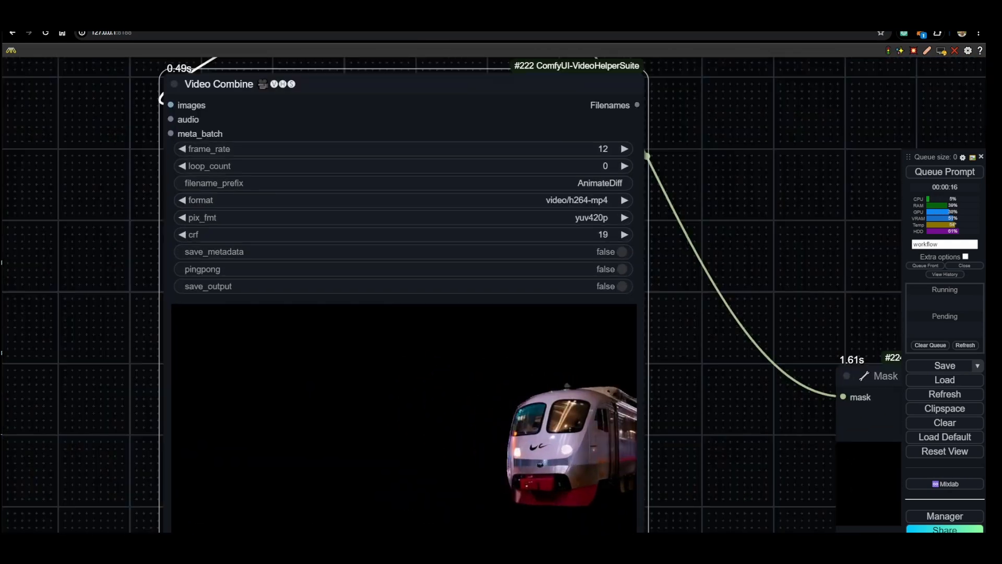
scroll(426, 433, down, 3)
drag(426, 433, 494, 494)
scroll(493, 495, down, 3)
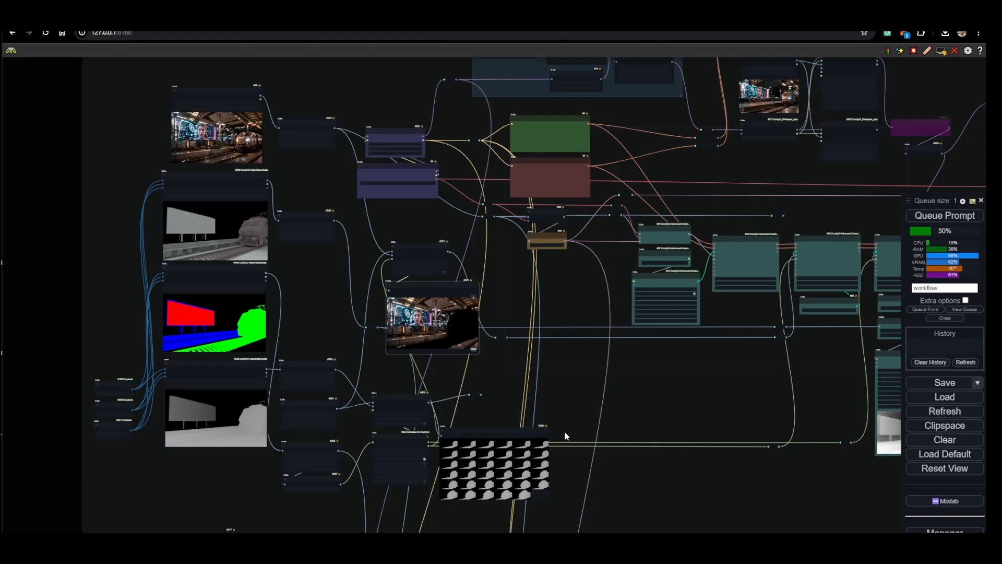
- Resume the previews of the Load Images nodes holding the source render passes
scroll(160, 308, up, 5)
right_click(296, 168)
click(315, 216)
right_click(281, 252)
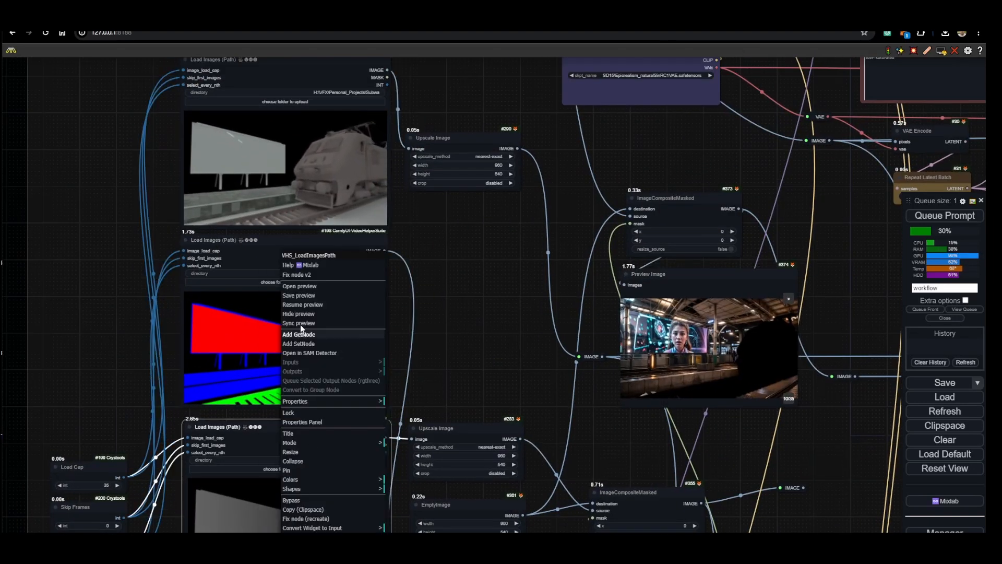
click(302, 305)
- Examine the masked station composite and the masked depth image in their Preview Image nodes
scroll(333, 417, up, 2)
drag(574, 314, 315, 349)
scroll(315, 349, down, 2)
scroll(469, 381, up, 4)
click(512, 323)
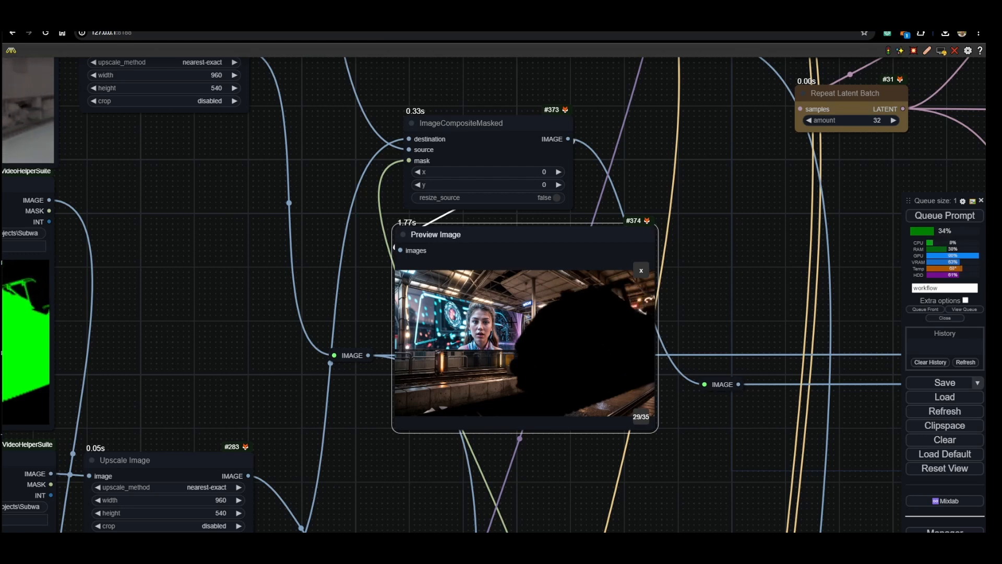
scroll(512, 322, down, 4)
drag(826, 308, 465, 329)
drag(501, 250, 554, 317)
scroll(554, 316, down, 4)
drag(439, 406, 478, 278)
scroll(441, 519, up, 9)
click(443, 412)
scroll(467, 428, up, 3)
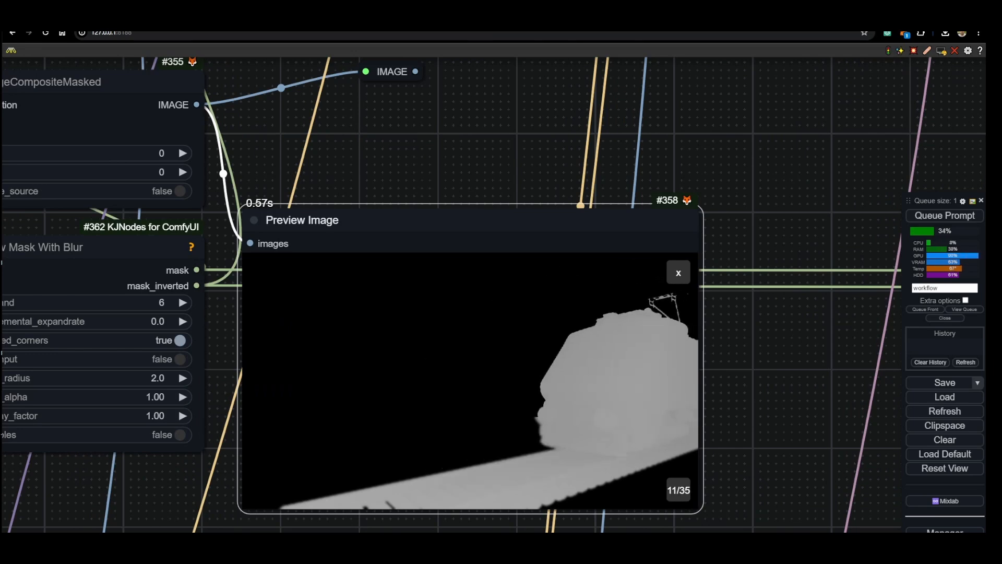
- Inspect the Advanced ControlNet chain with its depth preprocessor, the KSampler and the first-pass render in Video Combine
scroll(466, 428, down, 5)
drag(693, 201, 329, 470)
scroll(328, 469, down, 3)
drag(544, 341, 414, 438)
drag(790, 442, 520, 398)
scroll(536, 437, up, 5)
drag(535, 436, 507, 347)
scroll(513, 494, down, 3)
drag(343, 367, 297, 466)
scroll(471, 389, up, 3)
scroll(576, 387, down, 1)
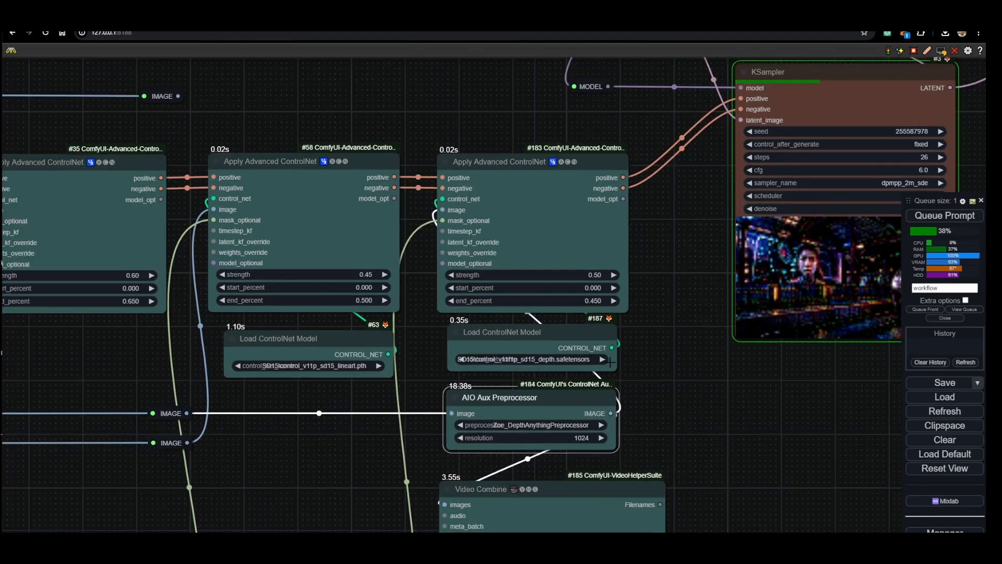
drag(564, 411, 552, 436)
scroll(560, 282, up, 3)
scroll(684, 280, down, 2)
drag(684, 279, 296, 402)
scroll(501, 360, up, 2)
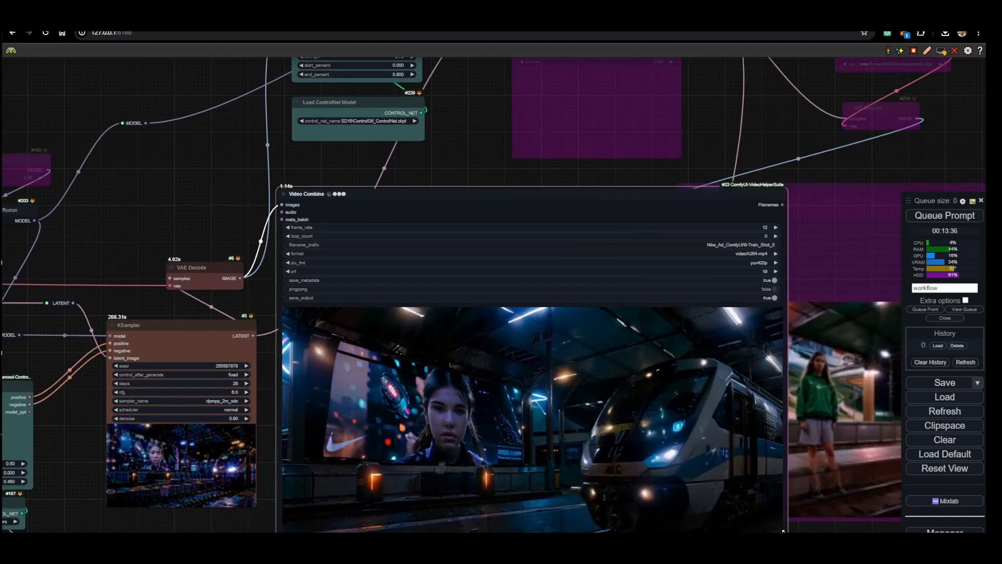
- Resume the preview of the Video Combine node that receives the second KSampler pass
scroll(569, 494, down, 4)
drag(555, 507, 565, 384)
drag(493, 530, 531, 312)
scroll(521, 334, down, 9)
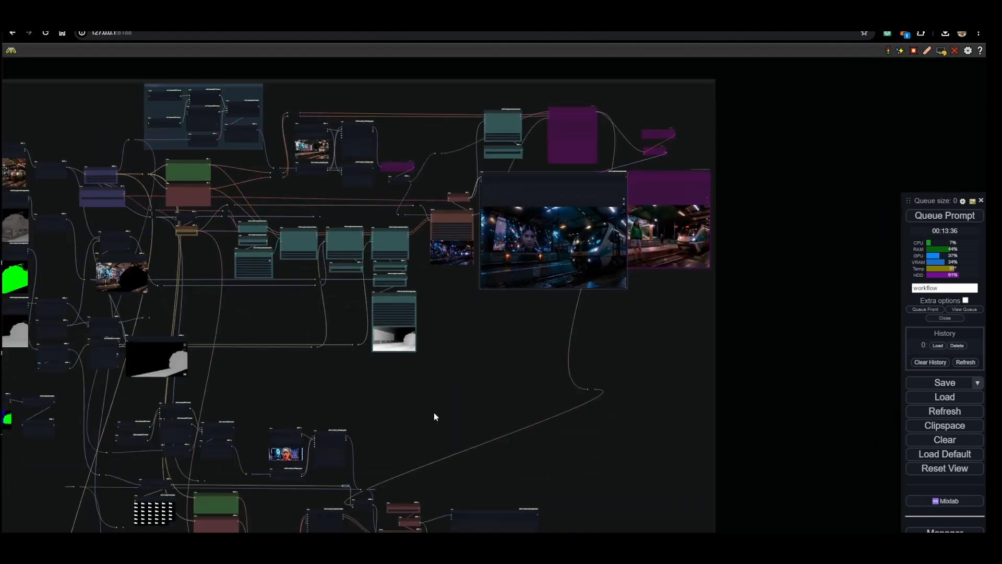
drag(443, 443, 494, 218)
scroll(537, 368, up, 14)
right_click(538, 242)
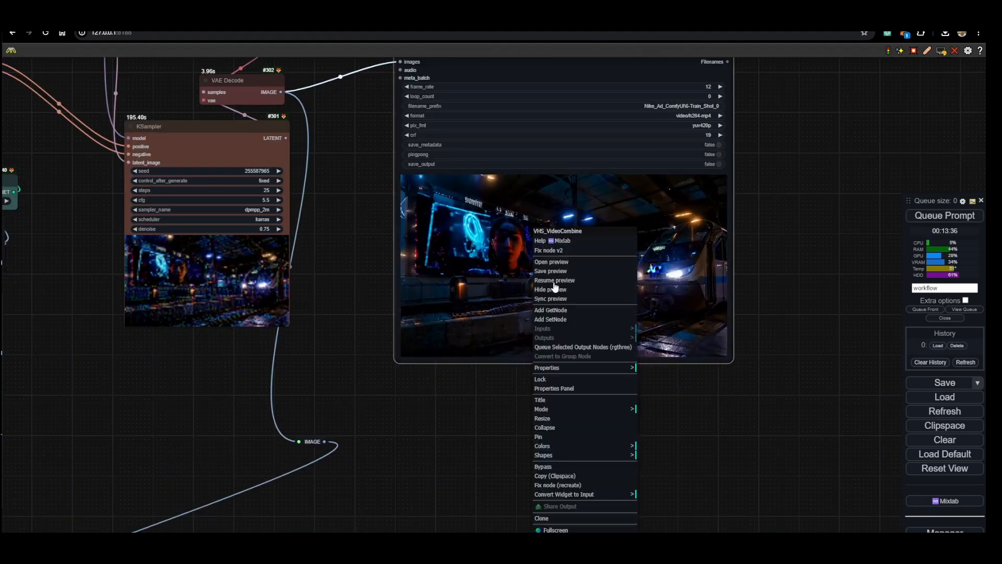
click(556, 282)
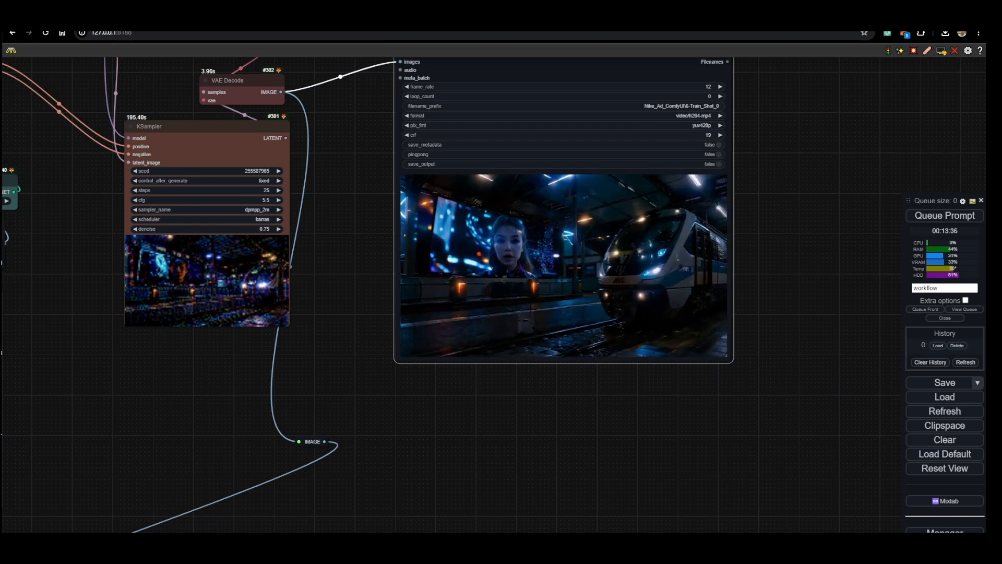
- Resume the preview of the Video Combine node connected to SEGSPaste's output
scroll(464, 448, down, 8)
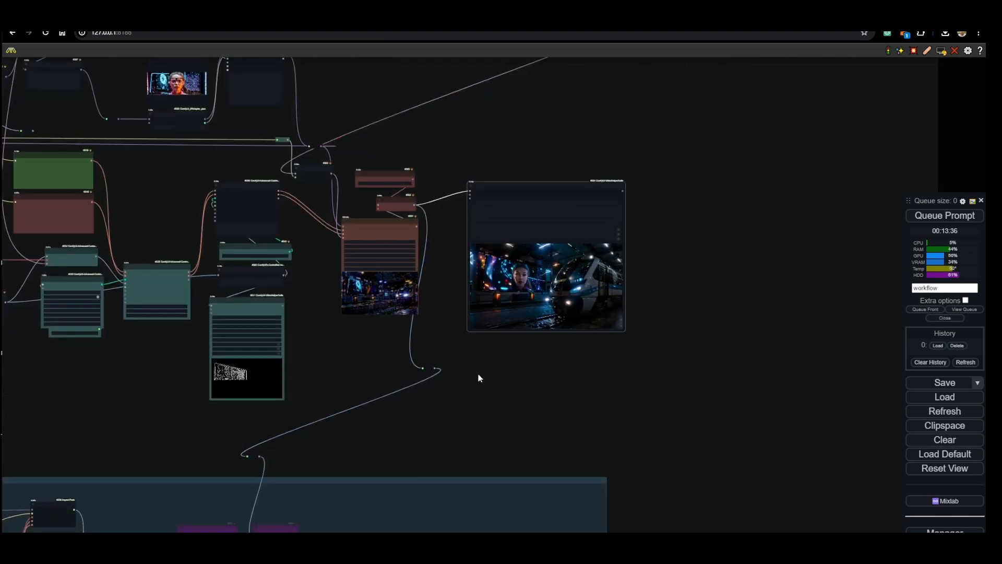
scroll(527, 255, up, 9)
right_click(527, 255)
click(541, 325)
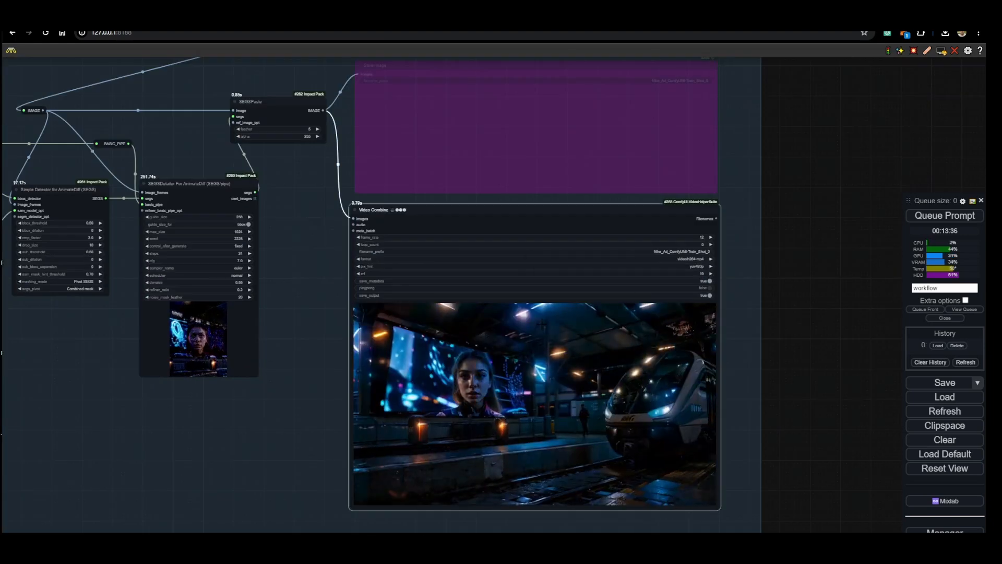